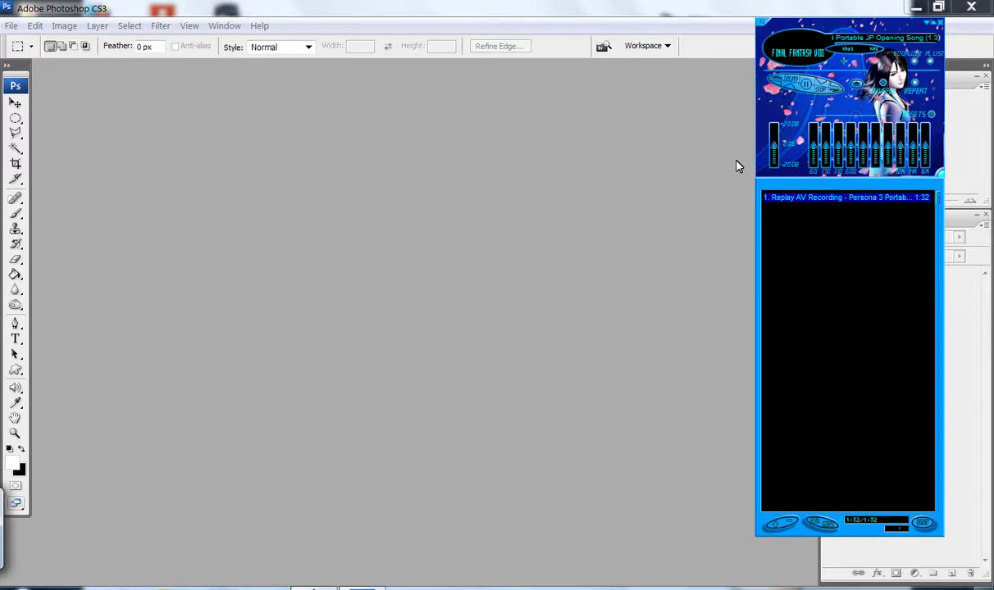
Close the music player and bring up Photoshop's Open dialog.
{"action": "left_click", "coordinate": [810, 85]}
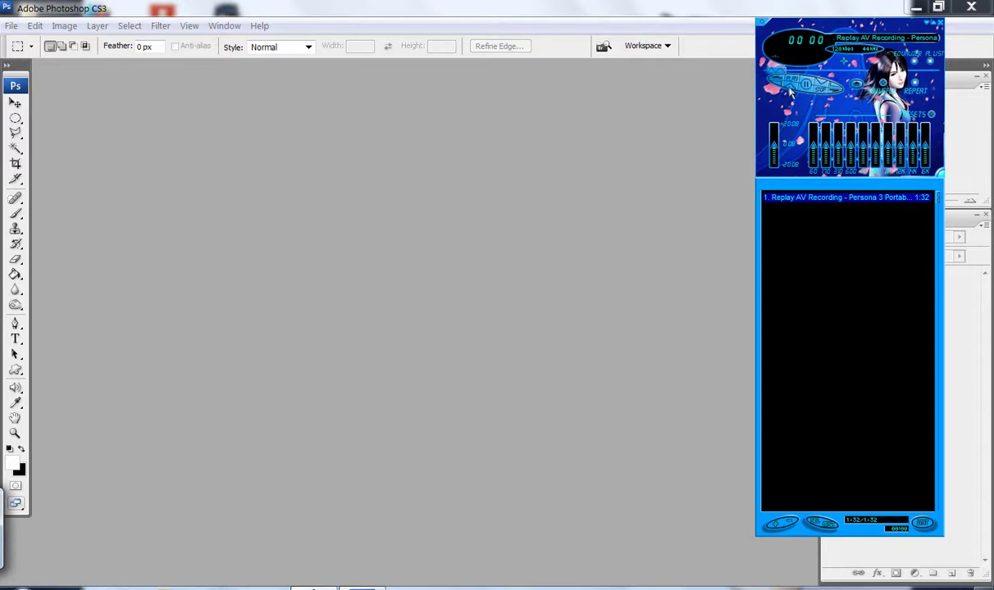
{"action": "left_click", "coordinate": [916, 37]}
{"action": "left_click", "coordinate": [11, 26]}
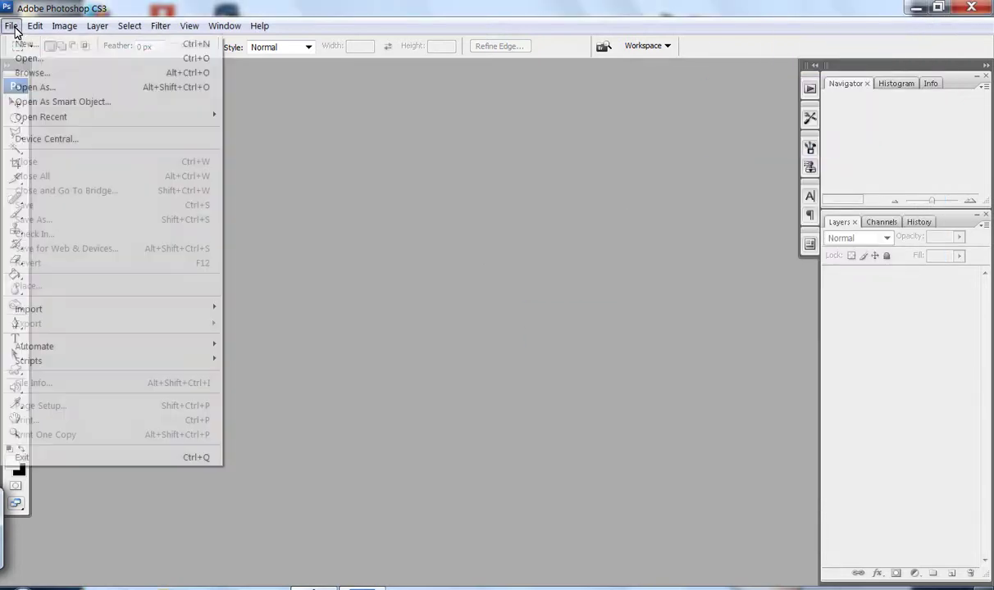
{"action": "left_click", "coordinate": [25, 59]}
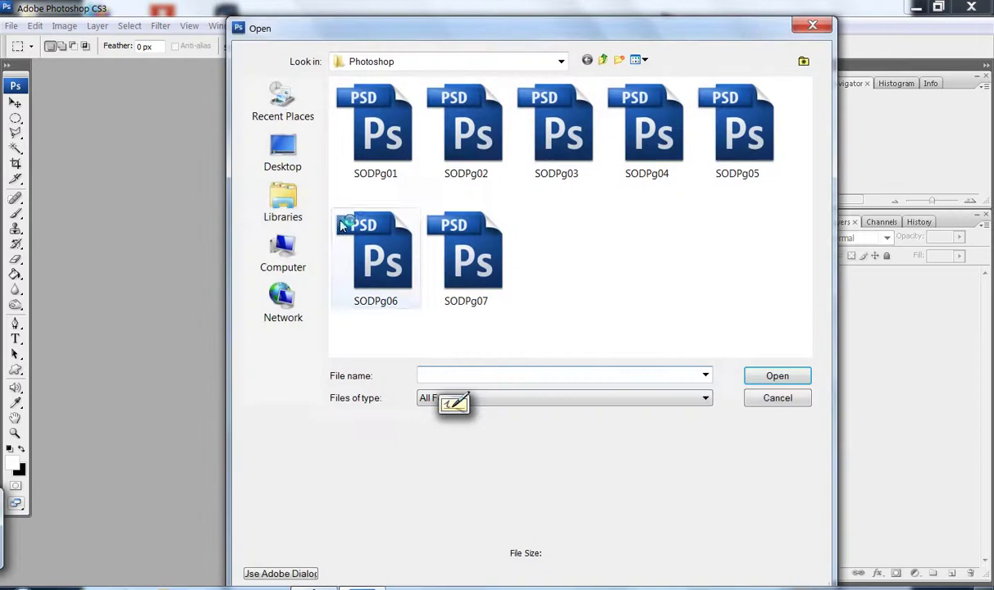
Browse Desktop > Libraries > Pictures to the dated folder and open page scan 001.
{"action": "left_click", "coordinate": [283, 164]}
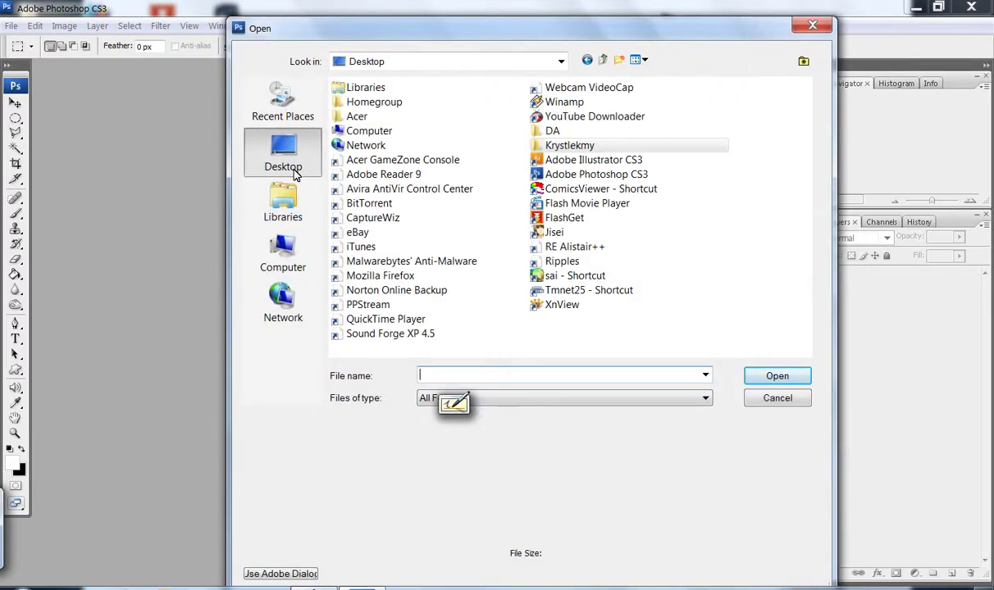
{"action": "left_click", "coordinate": [298, 208]}
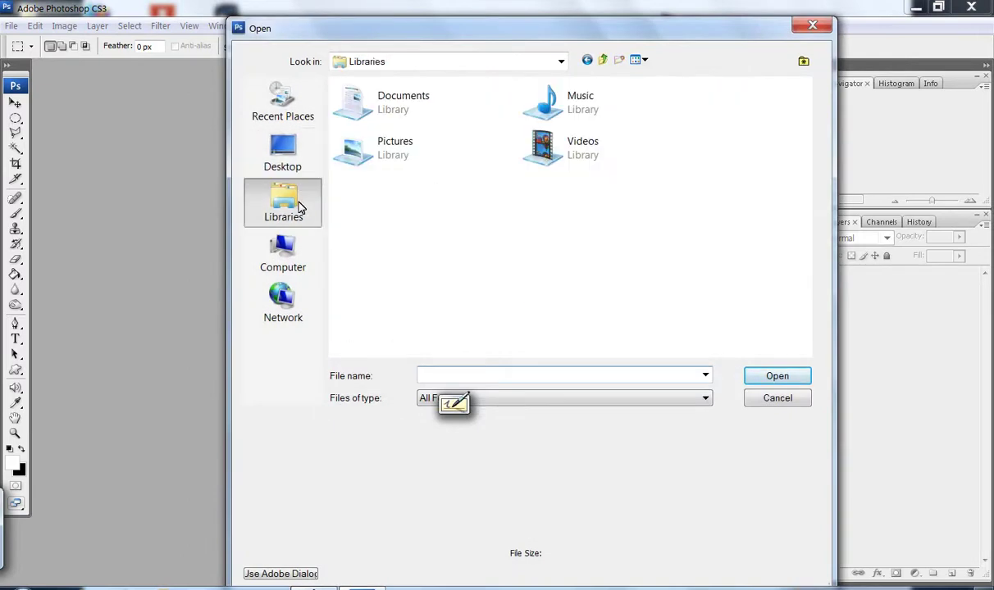
{"action": "double_click", "coordinate": [381, 160]}
{"action": "double_click", "coordinate": [363, 143]}
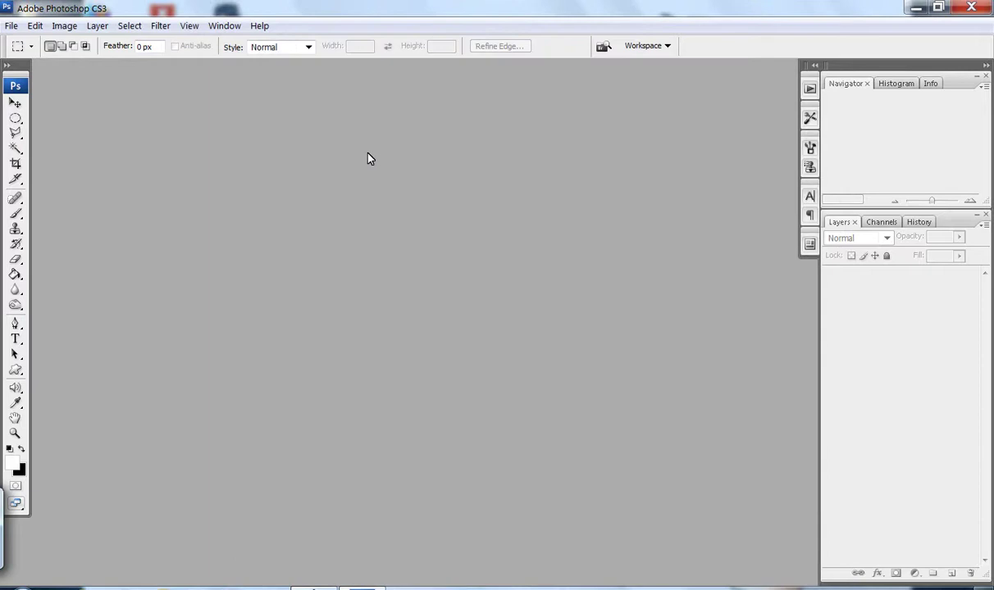
Crop 001.jpg to the lower-left long-haired character panel, tighten the crop, and zoom in.
{"action": "key", "text": "c"}
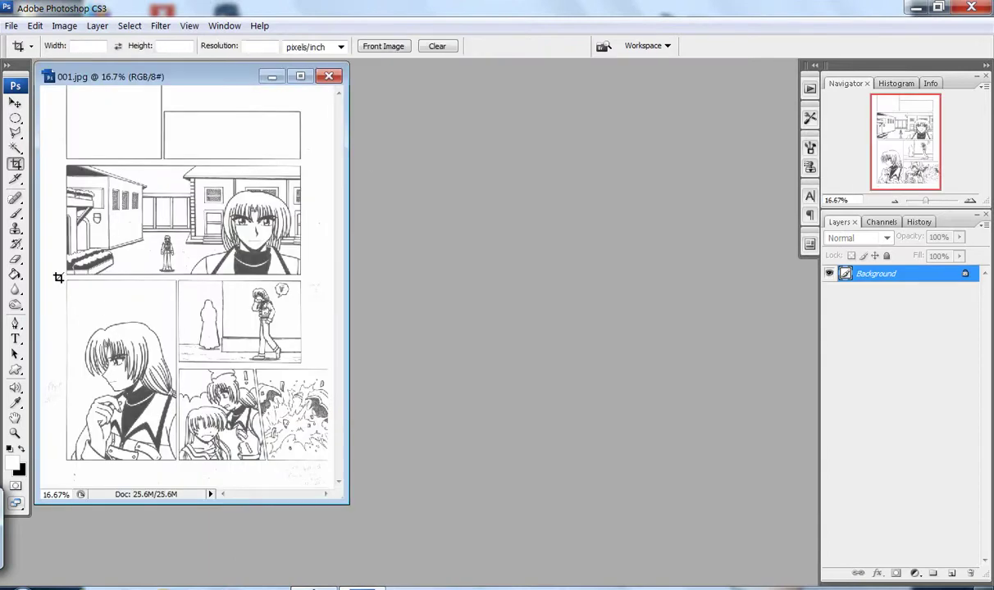
{"action": "left_click_drag", "start_coordinate": [123, 320], "coordinate": [179, 465]}
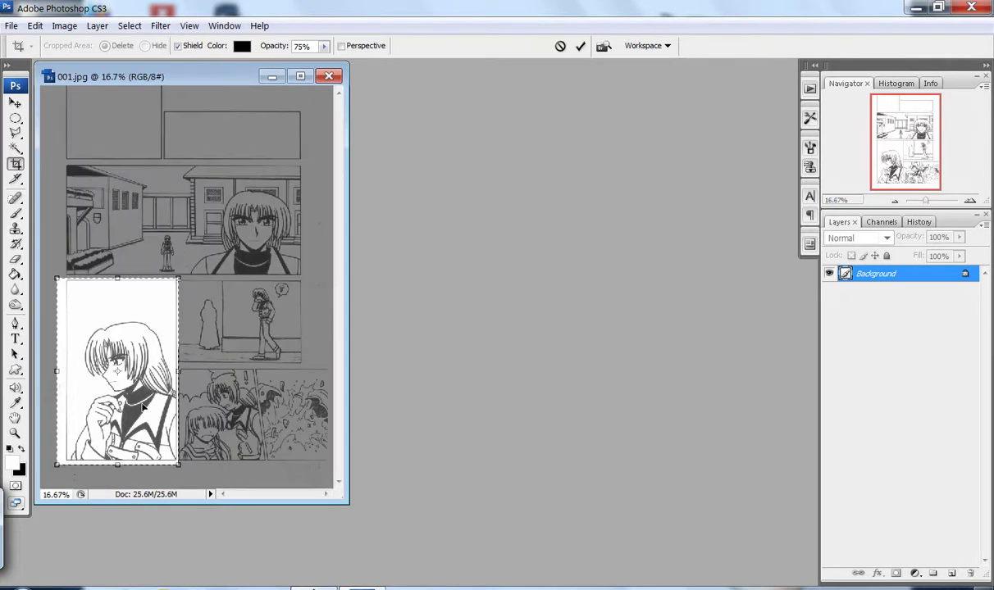
{"action": "key", "text": "Return"}
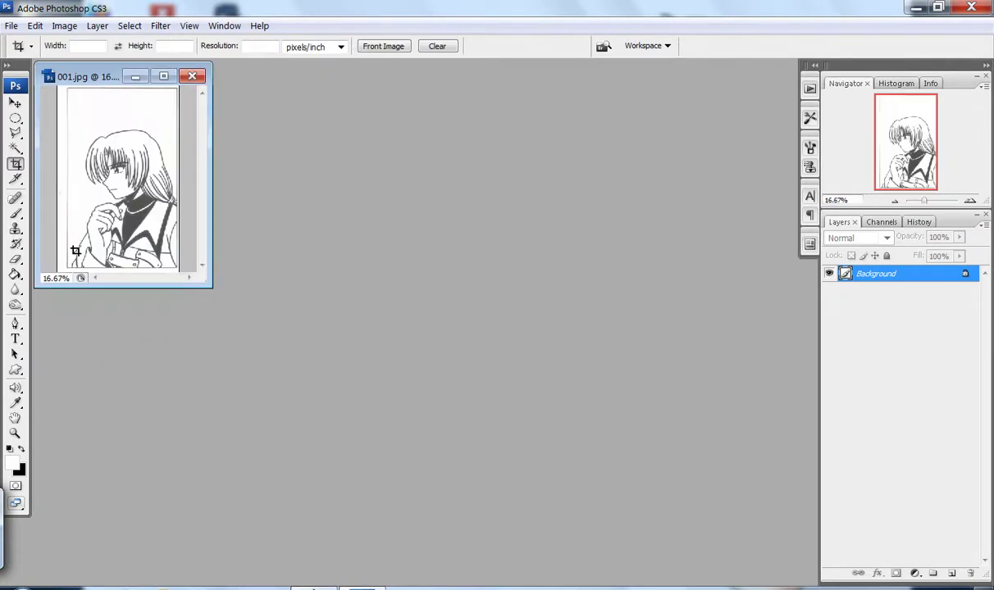
{"action": "left_click_drag", "start_coordinate": [182, 270], "coordinate": [66, 87]}
{"action": "key", "text": "Return"}
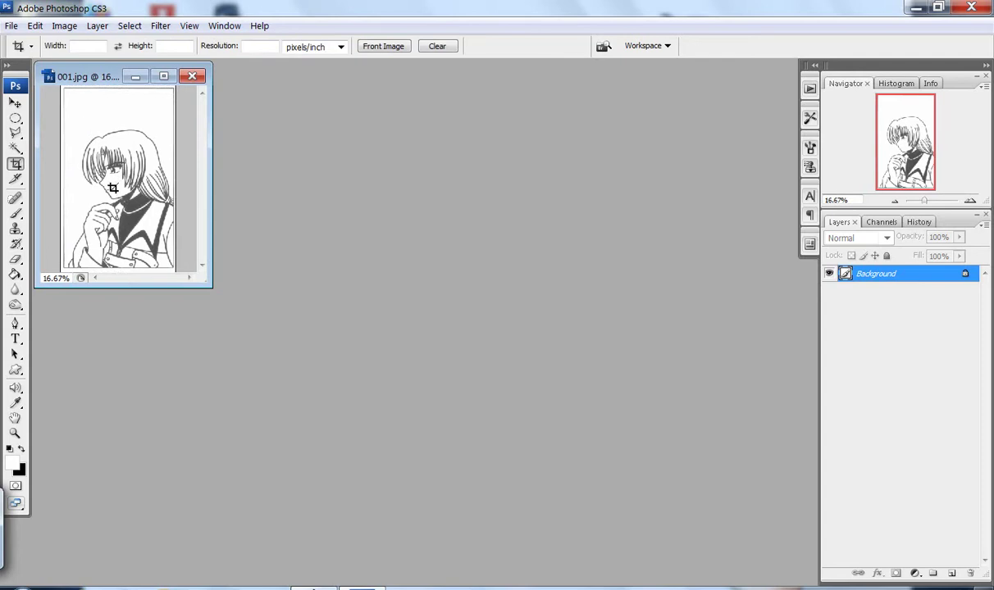
{"action": "left_click", "coordinate": [17, 433]}
Brighten the paper with Levels white input 210 and duplicate the Background layer.
{"action": "left_click", "coordinate": [128, 205]}
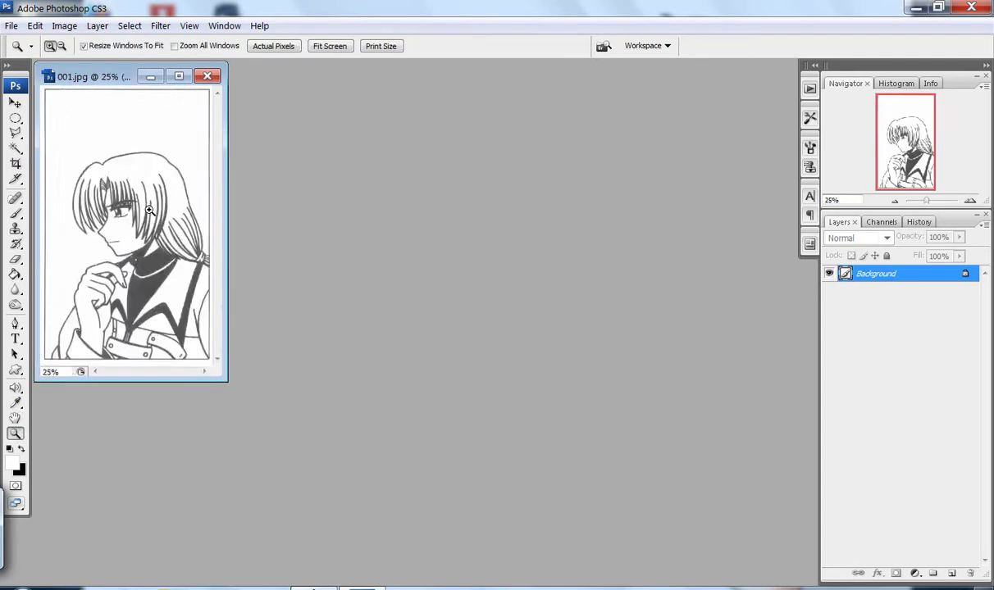
{"action": "key", "text": "ctrl+l"}
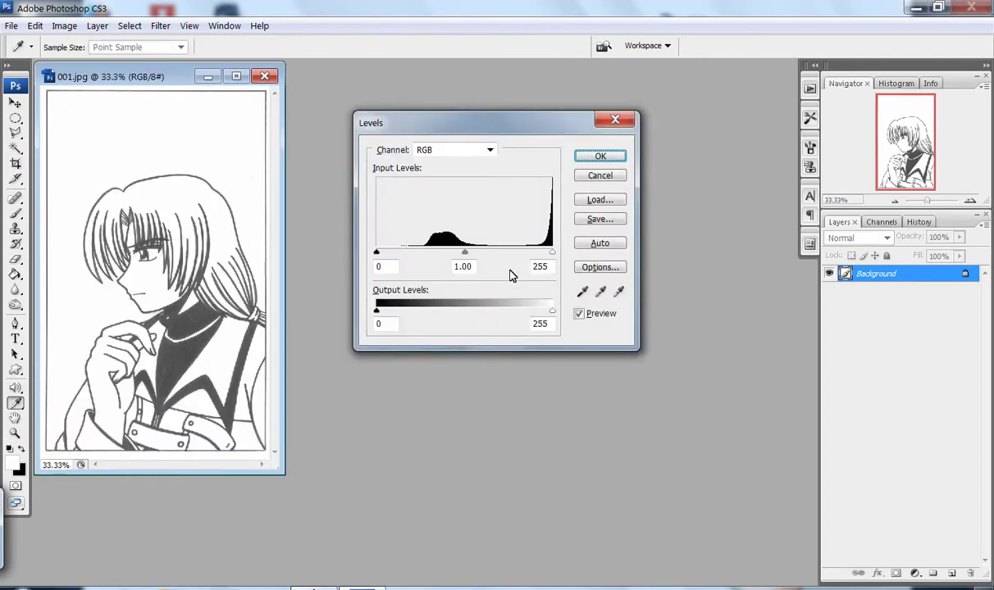
{"action": "double_click", "coordinate": [540, 267]}
{"action": "type", "text": "210"}
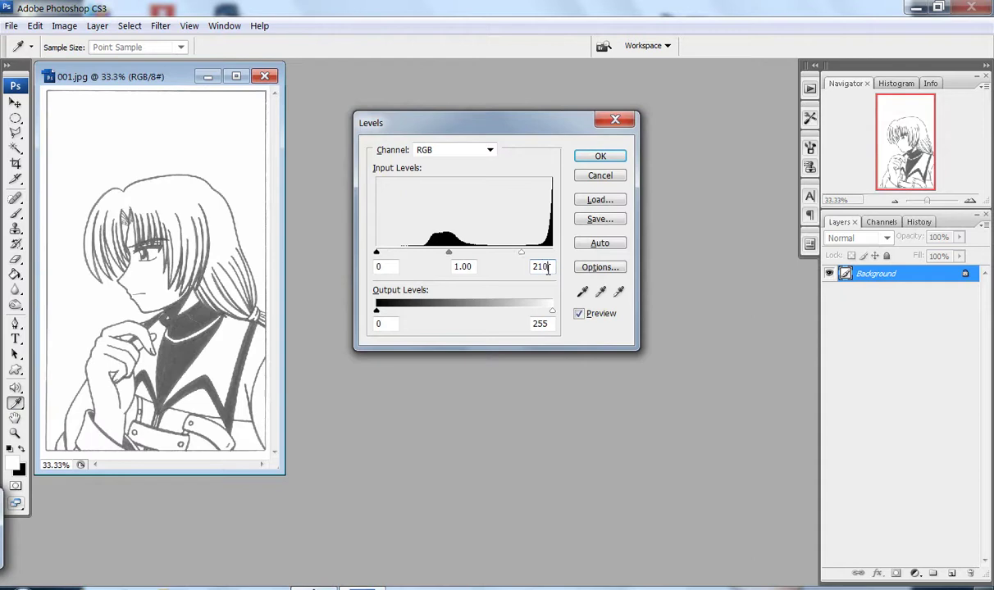
{"action": "key", "text": "Return"}
{"action": "left_click_drag", "start_coordinate": [910, 276], "coordinate": [951, 573]}
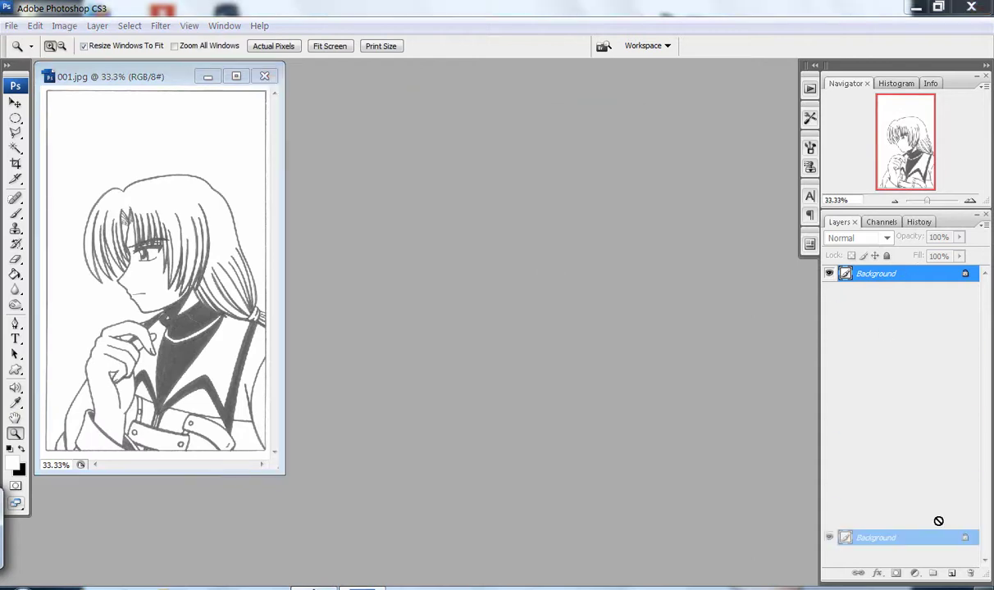
Convert the image to Grayscale without flattening and delete the original Background layer.
{"action": "left_click", "coordinate": [37, 27]}
{"action": "mouse_move", "coordinate": [49, 44]}
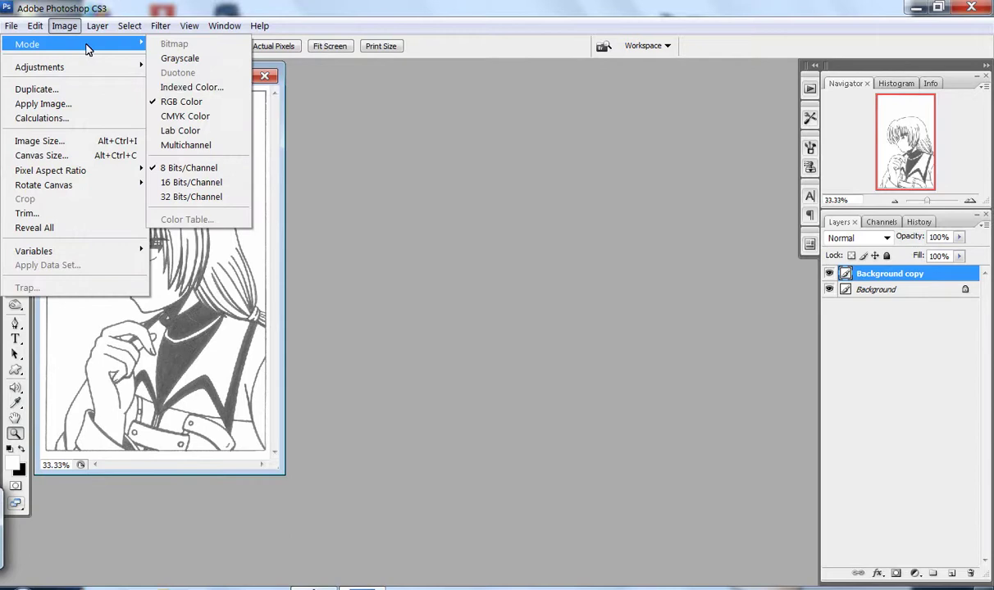
{"action": "left_click", "coordinate": [204, 59]}
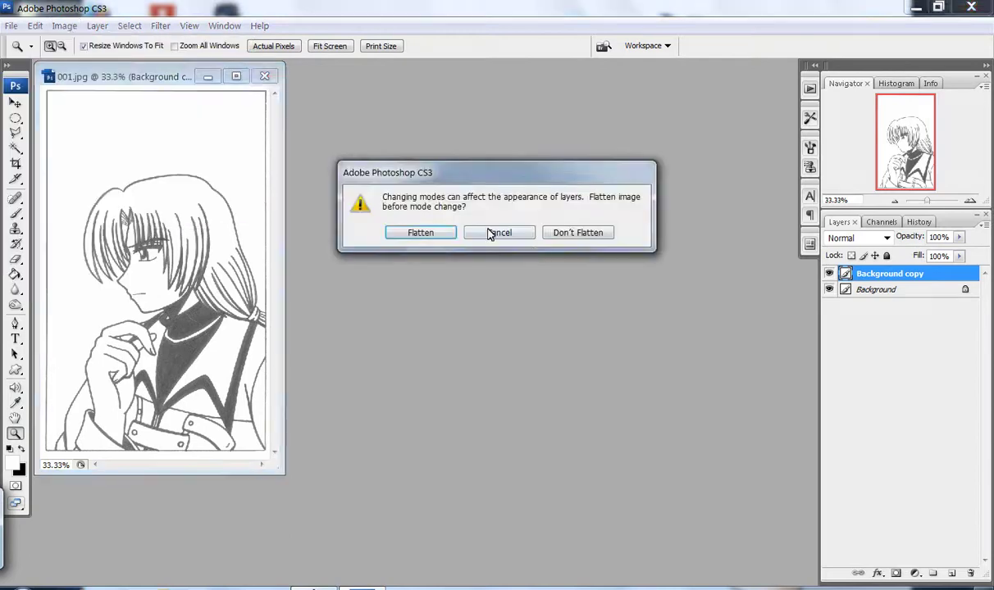
{"action": "left_click", "coordinate": [574, 230]}
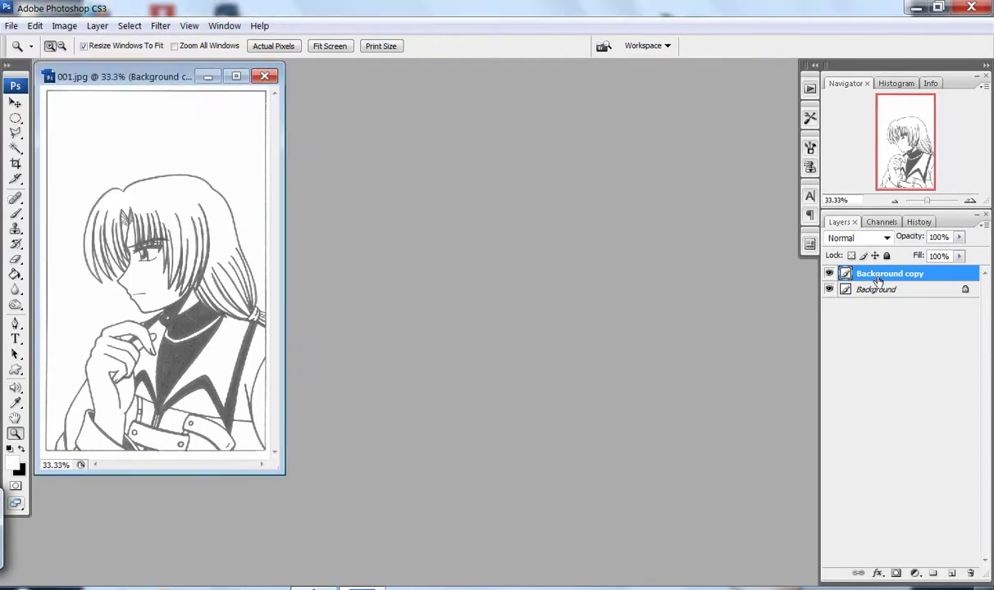
{"action": "left_click_drag", "start_coordinate": [861, 295], "coordinate": [971, 571]}
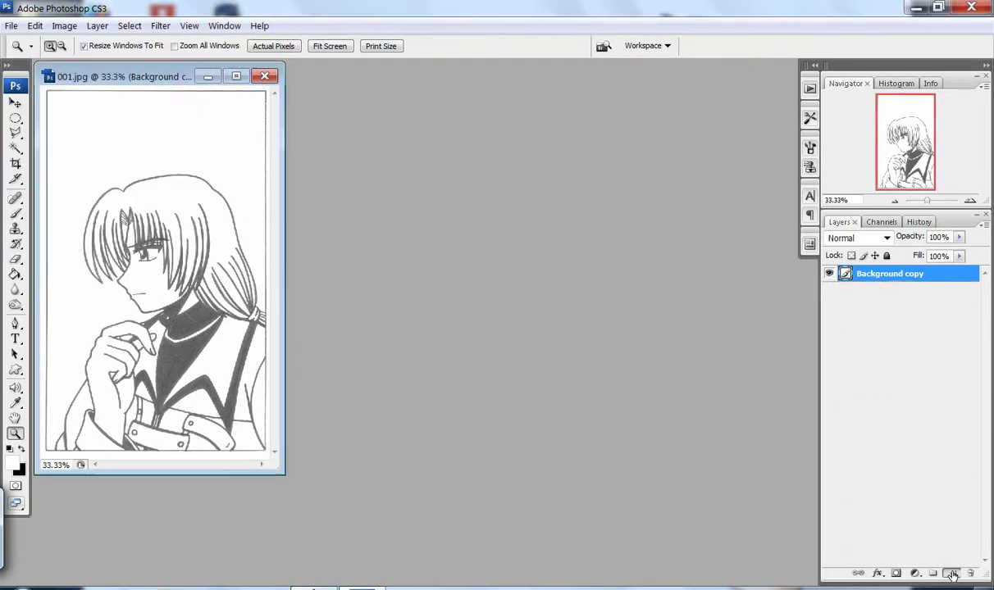
Add a new layer named W below Background copy, ready to fill with the Paint Bucket.
{"action": "left_click", "coordinate": [951, 573]}
{"action": "left_click_drag", "start_coordinate": [886, 274], "coordinate": [878, 293]}
{"action": "double_click", "coordinate": [871, 292]}
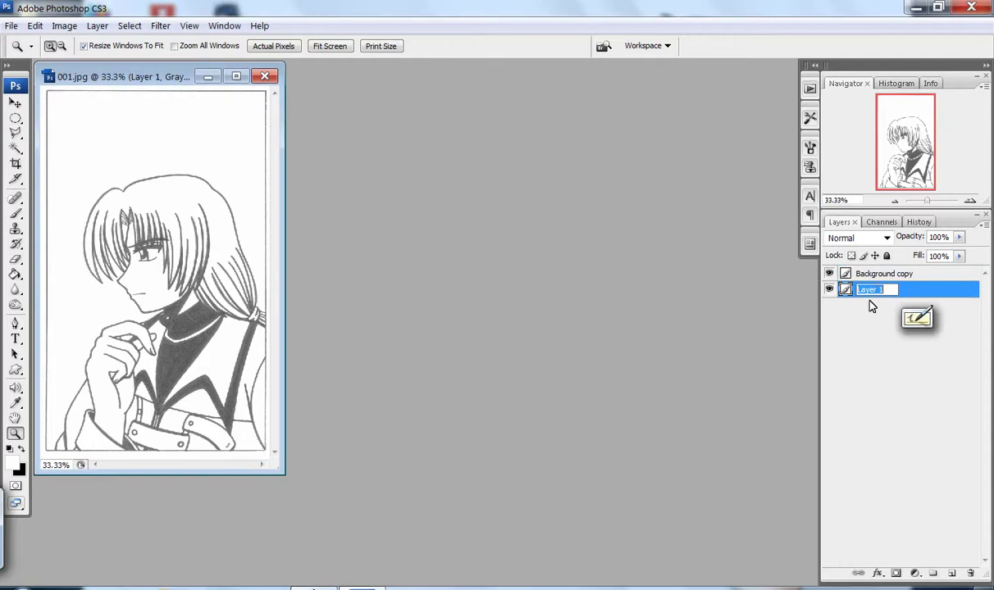
{"action": "type", "text": "W"}
{"action": "key", "text": "Return"}
{"action": "key", "text": "g"}
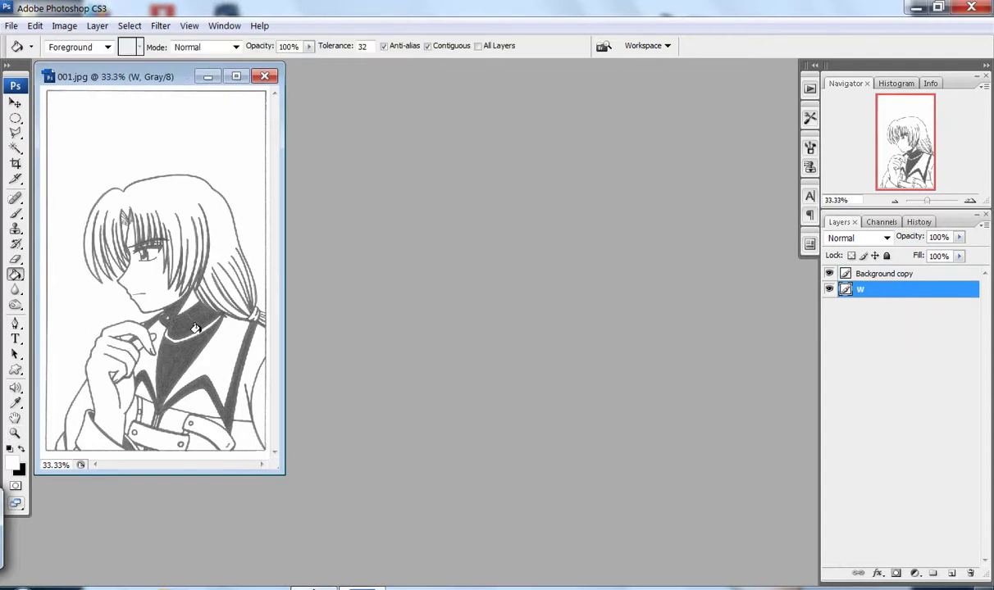
Rename the Background copy layer to Ink.
{"action": "left_click", "coordinate": [886, 256]}
{"action": "double_click", "coordinate": [882, 274]}
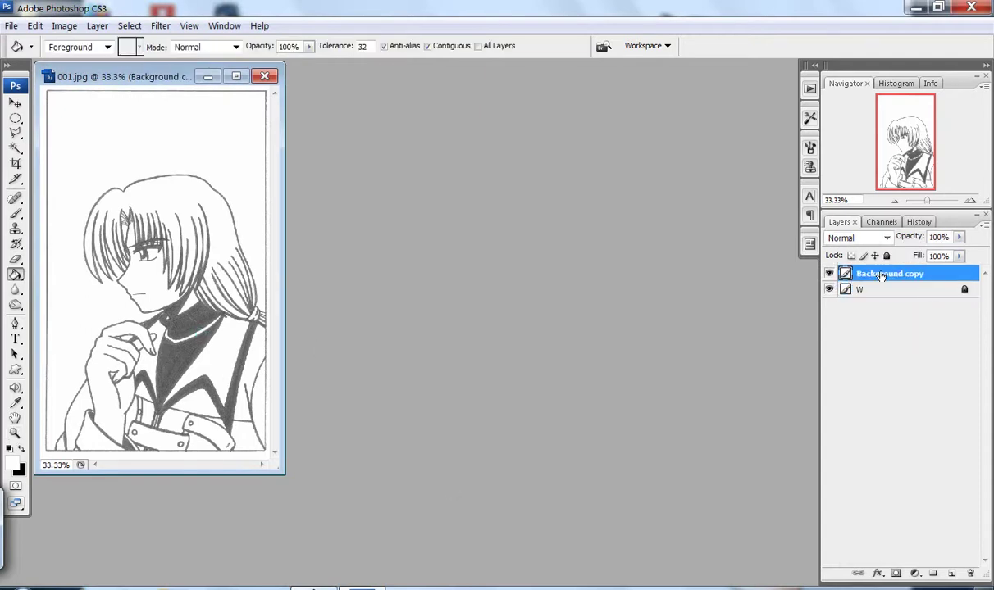
{"action": "type", "text": "Ink"}
{"action": "key", "text": "Return"}
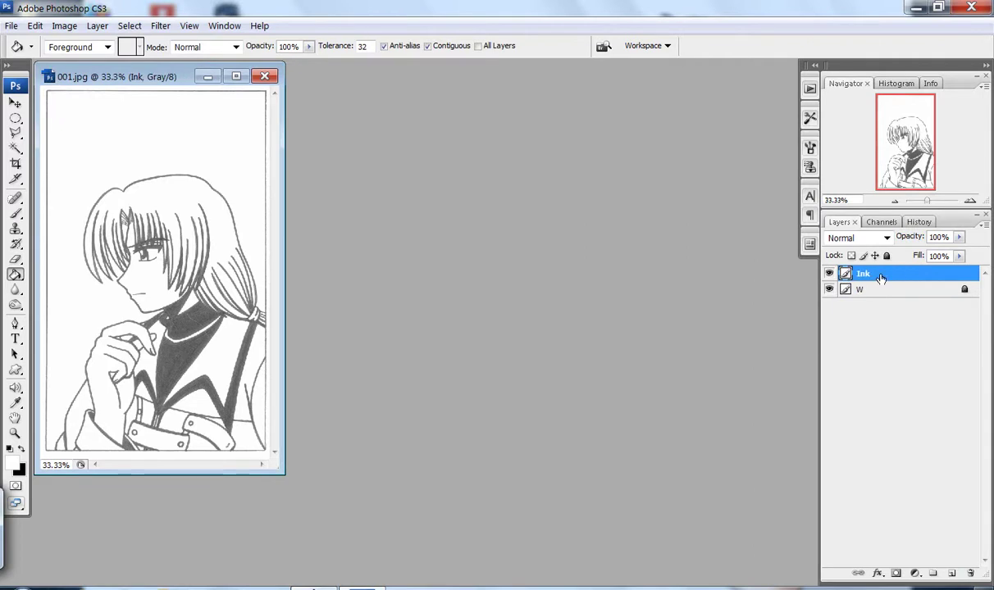
Load the Gray channel's light areas as a selection and delete them from the Ink layer.
{"action": "left_click", "coordinate": [887, 222]}
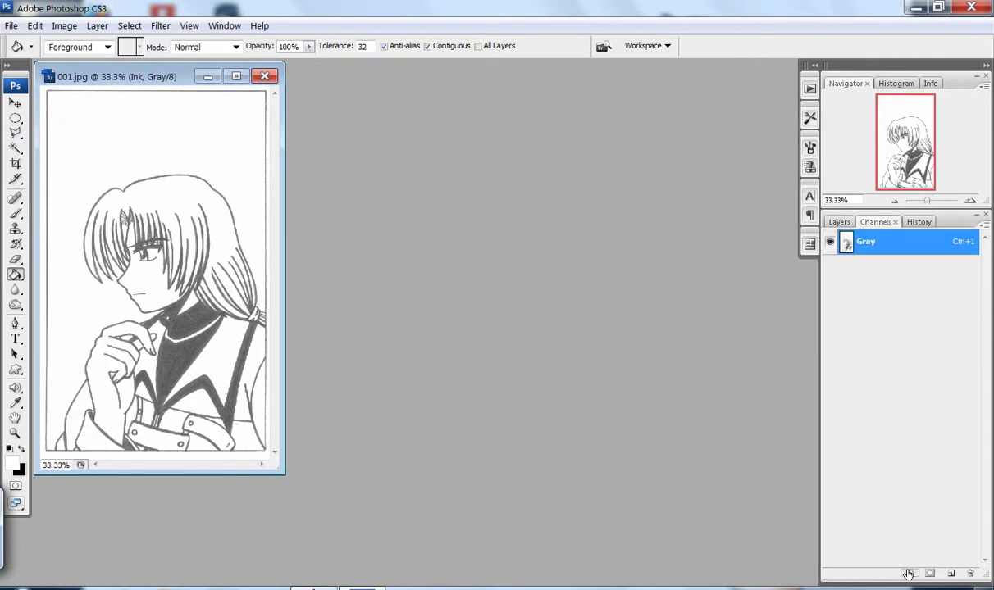
{"action": "left_click", "coordinate": [908, 574]}
{"action": "left_click", "coordinate": [916, 222]}
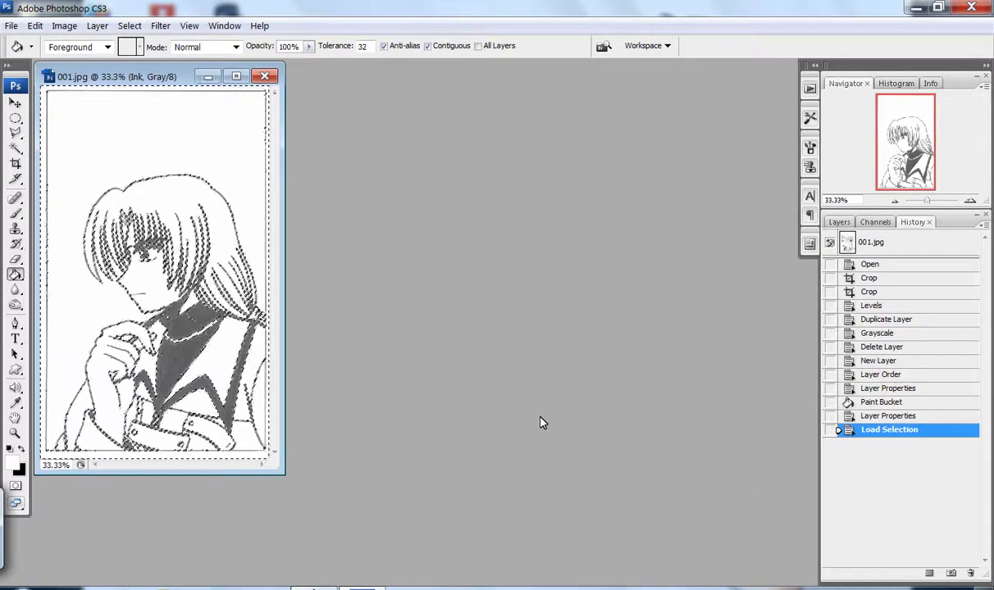
{"action": "key", "text": "Delete"}
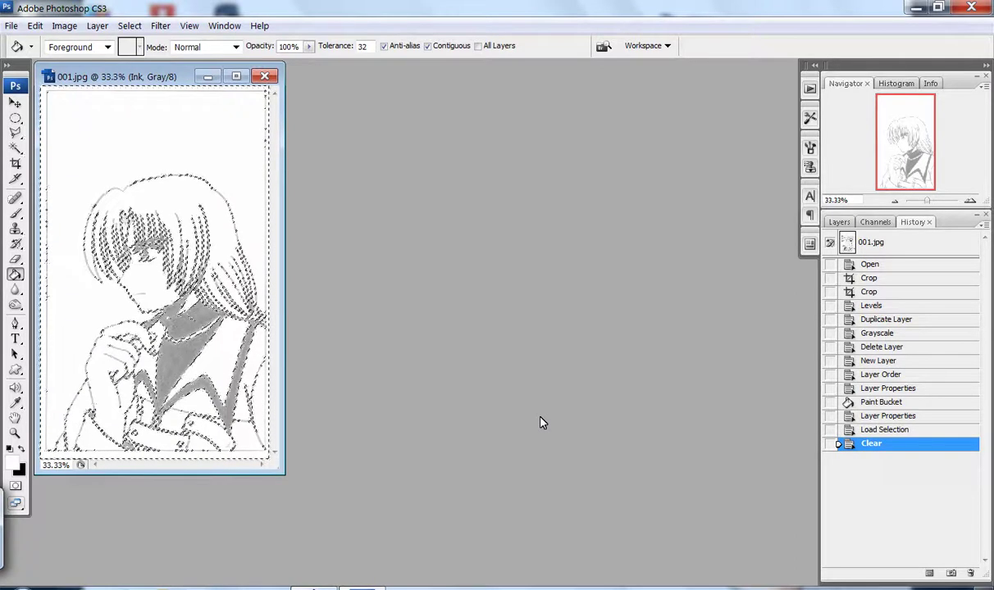
Invert the selection, fill the linework solid black several times, then deselect.
{"action": "key", "text": "ctrl+shift+i"}
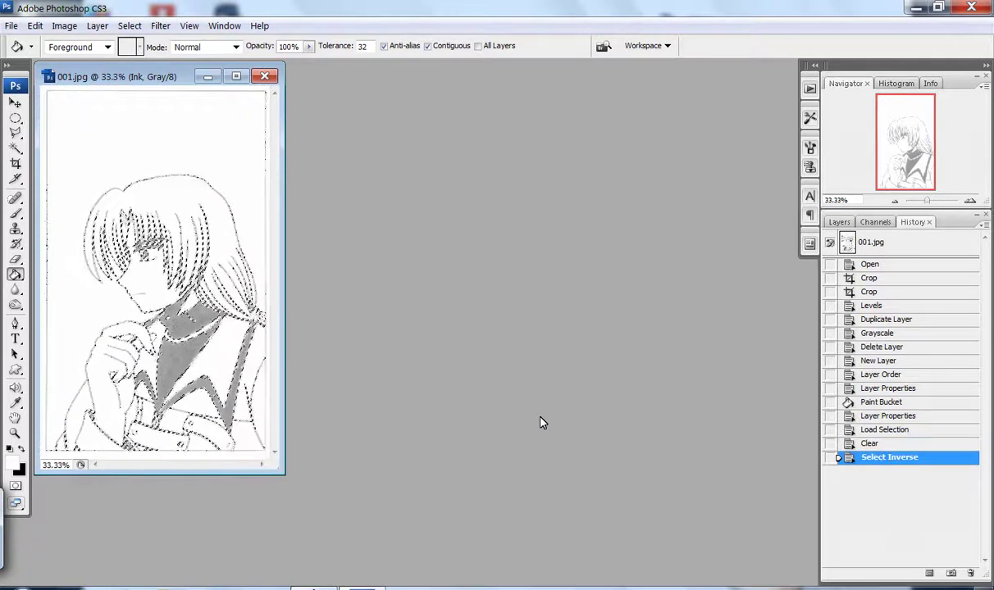
{"action": "key", "text": "shift+BackSpace"}
{"action": "key", "text": "Return"}
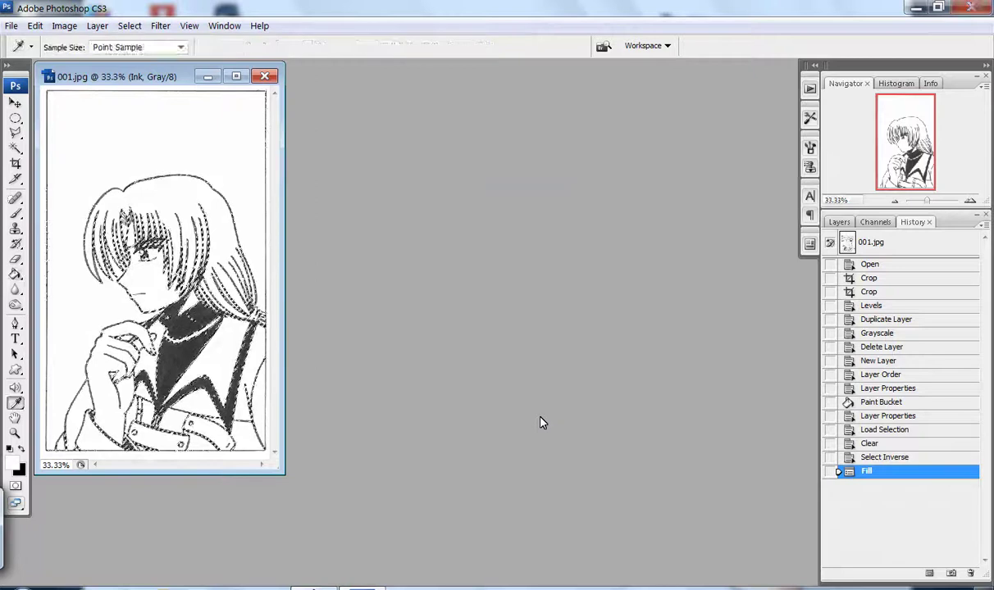
{"action": "key", "text": "g"}
{"action": "key", "text": "shift+BackSpace"}
{"action": "key", "text": "Return"}
{"action": "key", "text": "shift+BackSpace"}
{"action": "key", "text": "Return"}
{"action": "key", "text": "ctrl+shift+i"}
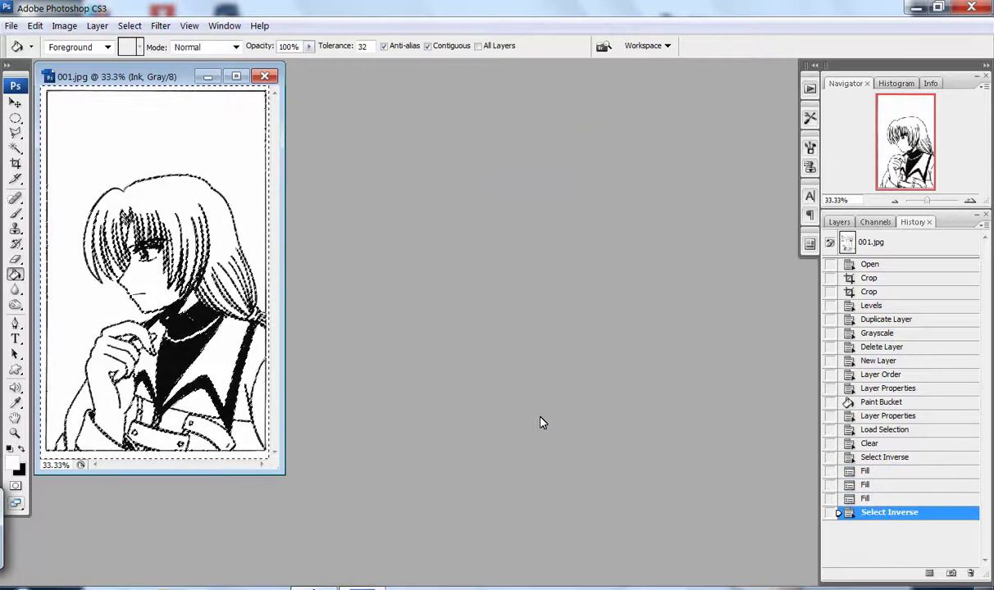
{"action": "key", "text": "ctrl+d"}
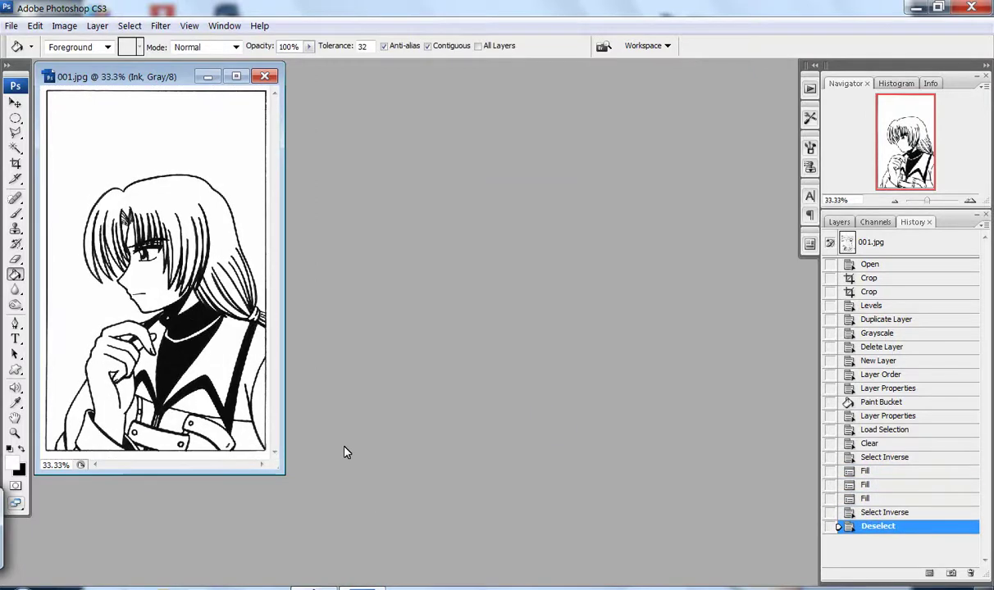
Zoom in to 300% on the hair and show the Layers panel.
{"action": "left_click", "coordinate": [15, 433]}
{"action": "left_click", "coordinate": [168, 283]}
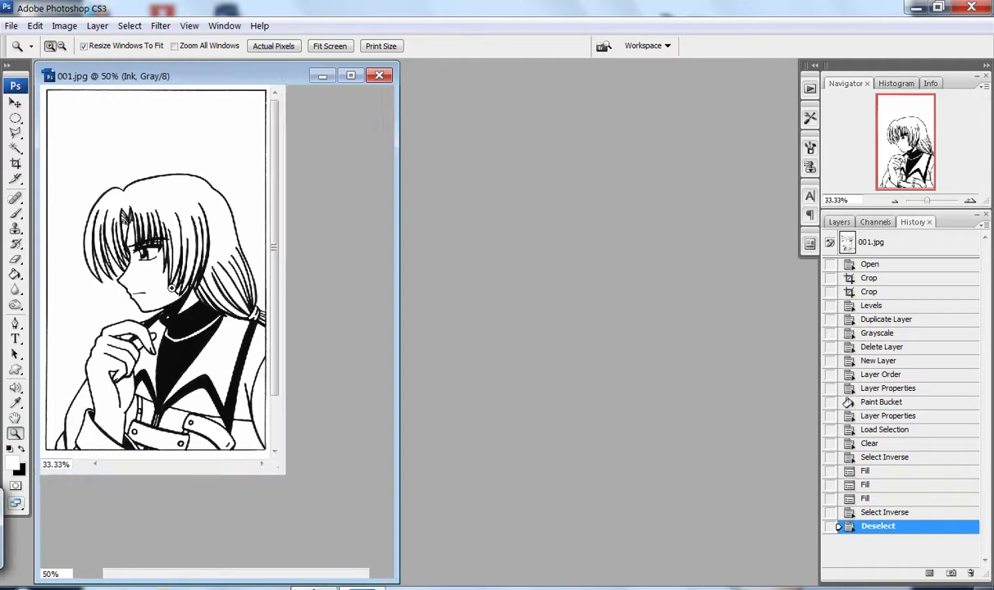
{"action": "left_click", "coordinate": [840, 223]}
{"action": "left_click", "coordinate": [231, 259]}
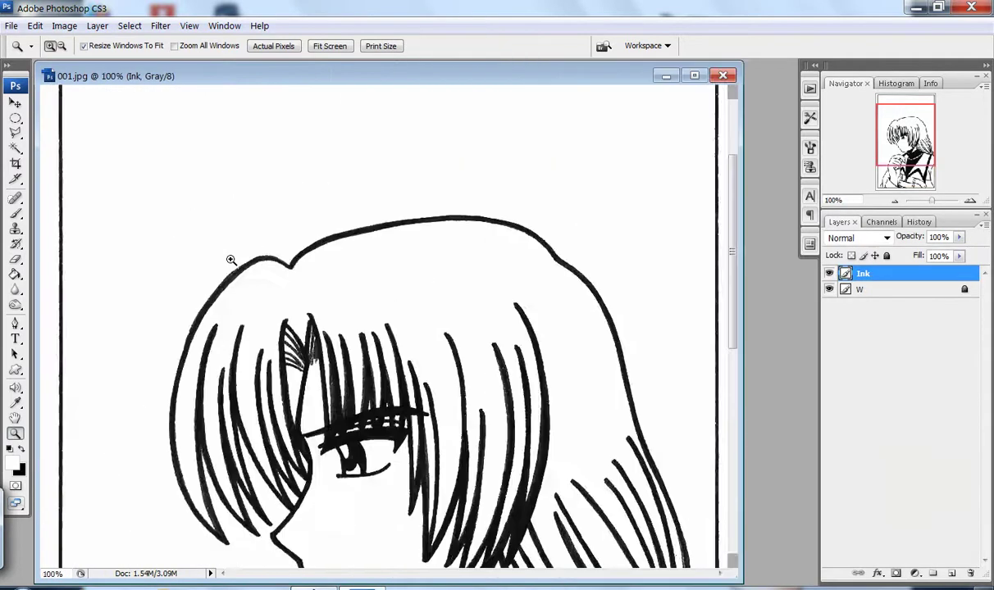
{"action": "left_click", "coordinate": [246, 287]}
{"action": "left_click", "coordinate": [488, 336]}
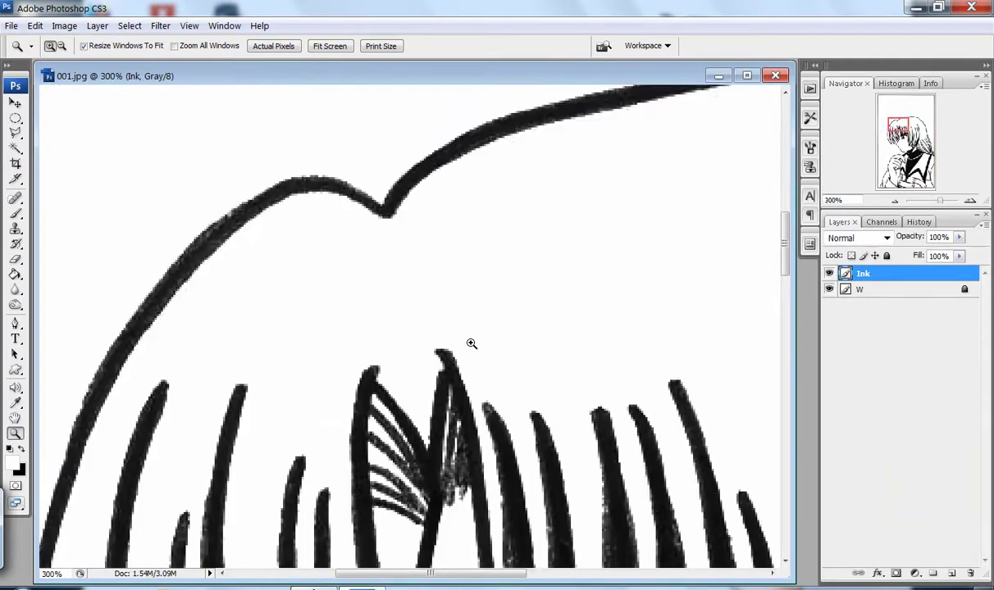
Pan down to the chin and start, then cancel, a Polygonal Lasso selection below it.
{"action": "key", "text": "h"}
{"action": "left_click_drag", "start_coordinate": [315, 391], "coordinate": [441, 371]}
{"action": "scroll", "coordinate": [440, 371], "scroll_direction": "down", "scroll_amount": 3}
{"action": "scroll", "coordinate": [399, 321], "scroll_direction": "down", "scroll_amount": 3}
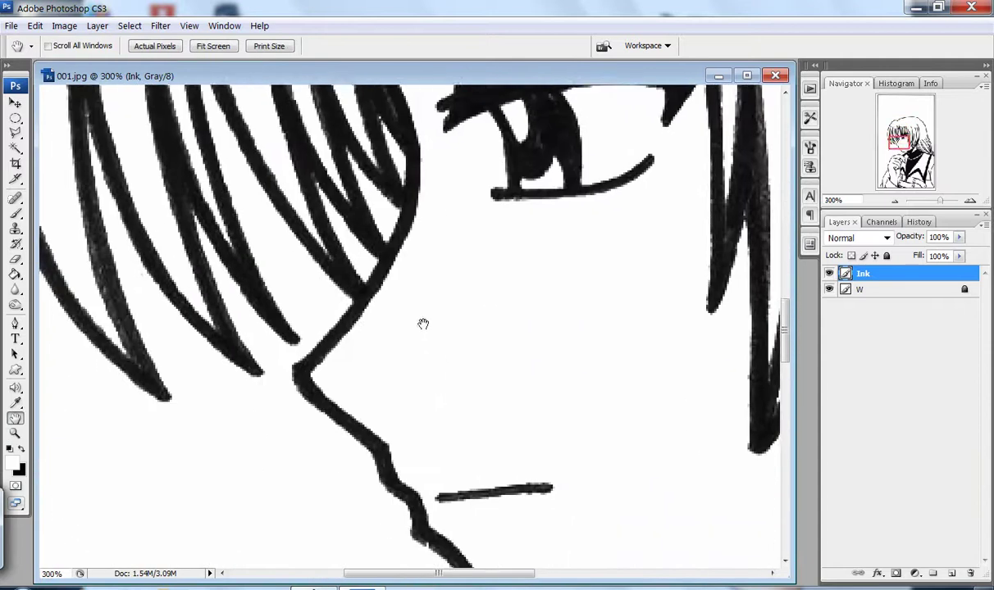
{"action": "scroll", "coordinate": [421, 324], "scroll_direction": "down", "scroll_amount": 3}
{"action": "scroll", "coordinate": [431, 268], "scroll_direction": "down", "scroll_amount": 2}
{"action": "key", "text": "l"}
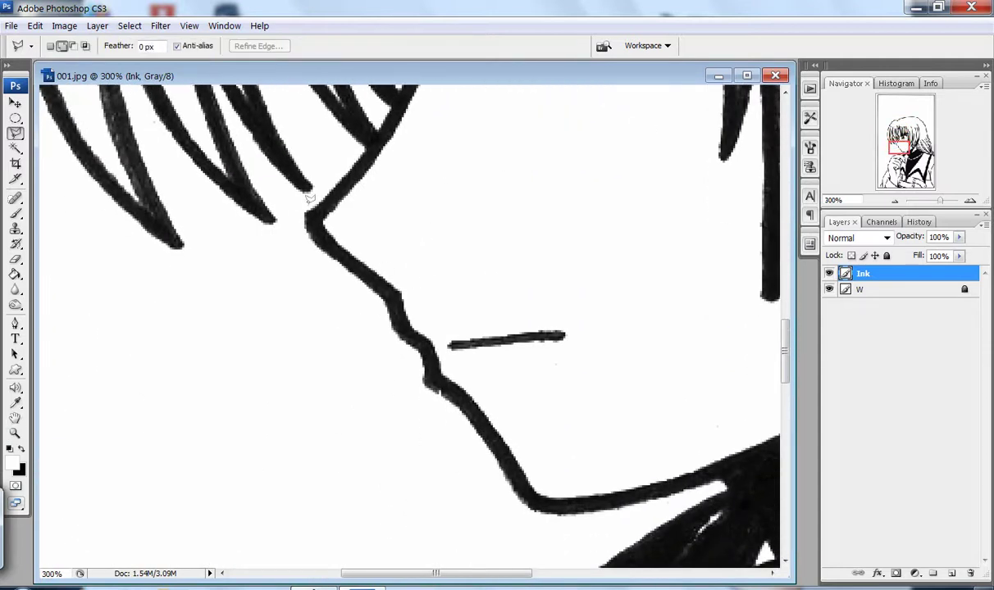
{"action": "left_click", "coordinate": [299, 210]}
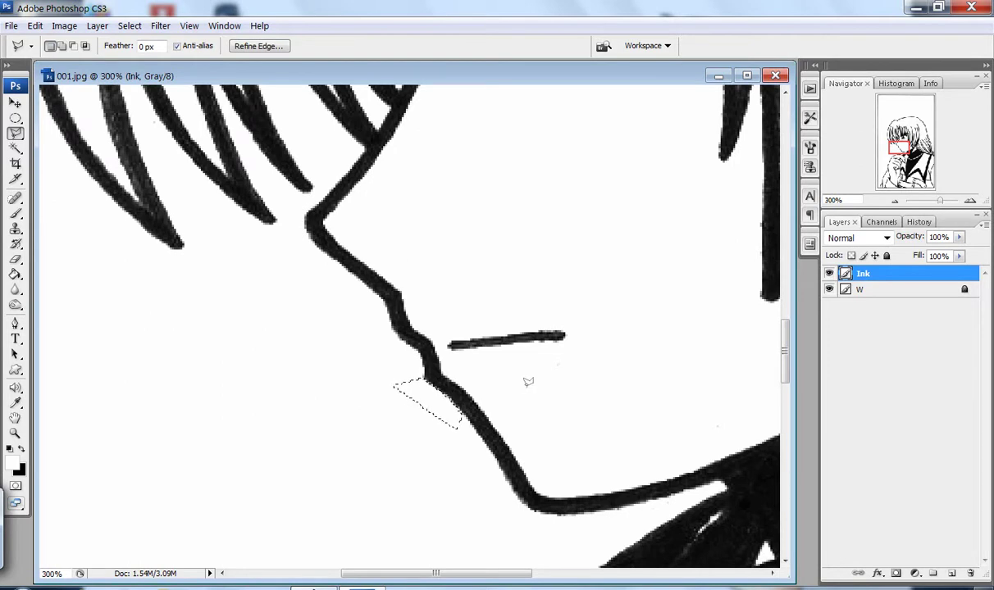
{"action": "key", "text": "ctrl+d"}
With the black Pencil, fill white gaps in the collar and at the hair tips.
{"action": "key", "text": "b"}
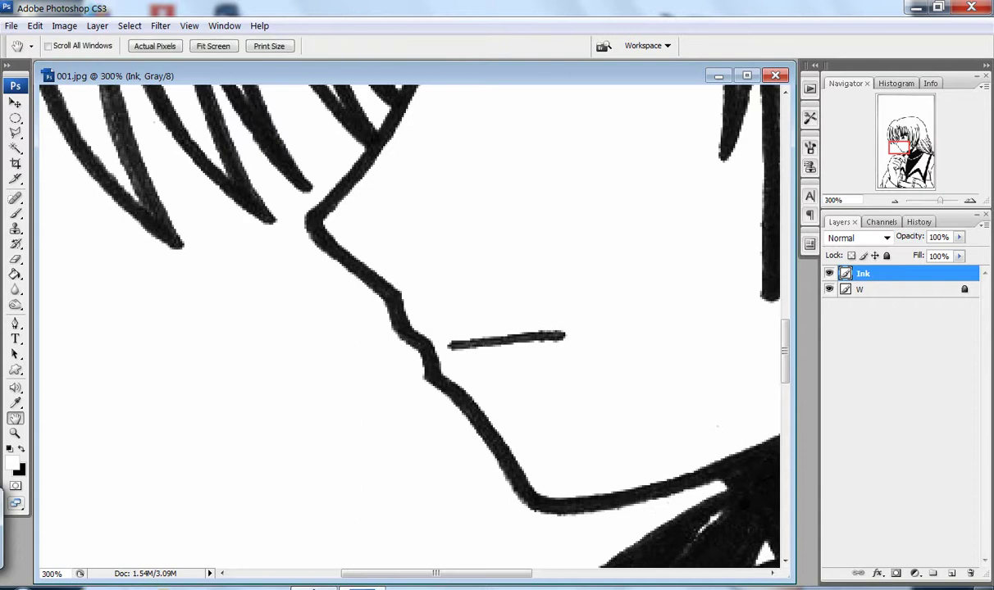
{"action": "mouse_move", "coordinate": [537, 375]}
{"action": "left_mouse_down"}
{"action": "mouse_move", "coordinate": [435, 131]}
{"action": "mouse_move", "coordinate": [468, 21]}
{"action": "left_mouse_up"}
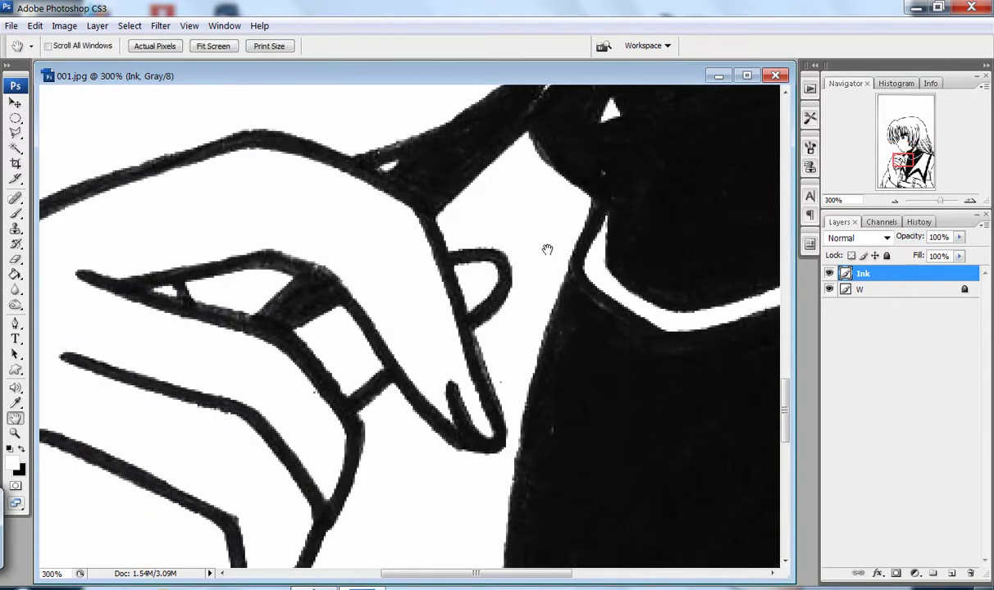
{"action": "mouse_move", "coordinate": [548, 248]}
{"action": "left_mouse_down"}
{"action": "mouse_move", "coordinate": [482, 255]}
{"action": "mouse_move", "coordinate": [486, 262]}
{"action": "left_mouse_up"}
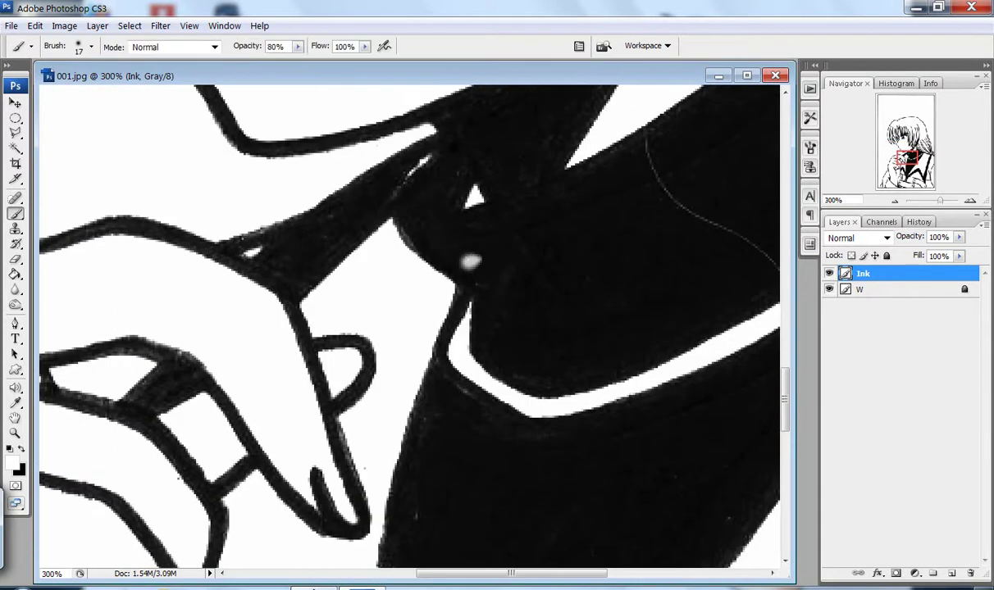
{"action": "left_click", "coordinate": [16, 215]}
{"action": "left_click", "coordinate": [78, 224]}
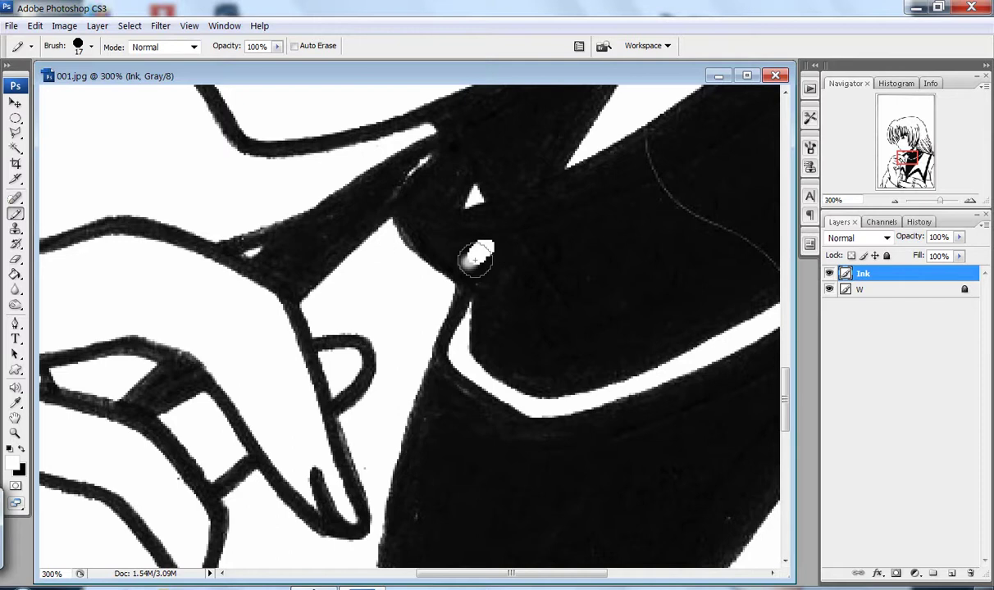
{"action": "mouse_move", "coordinate": [470, 250]}
{"action": "left_mouse_down"}
{"action": "mouse_move", "coordinate": [476, 260]}
{"action": "mouse_move", "coordinate": [493, 244]}
{"action": "left_mouse_up"}
{"action": "key", "text": "x"}
{"action": "left_click_drag", "start_coordinate": [632, 280], "coordinate": [358, 406]}
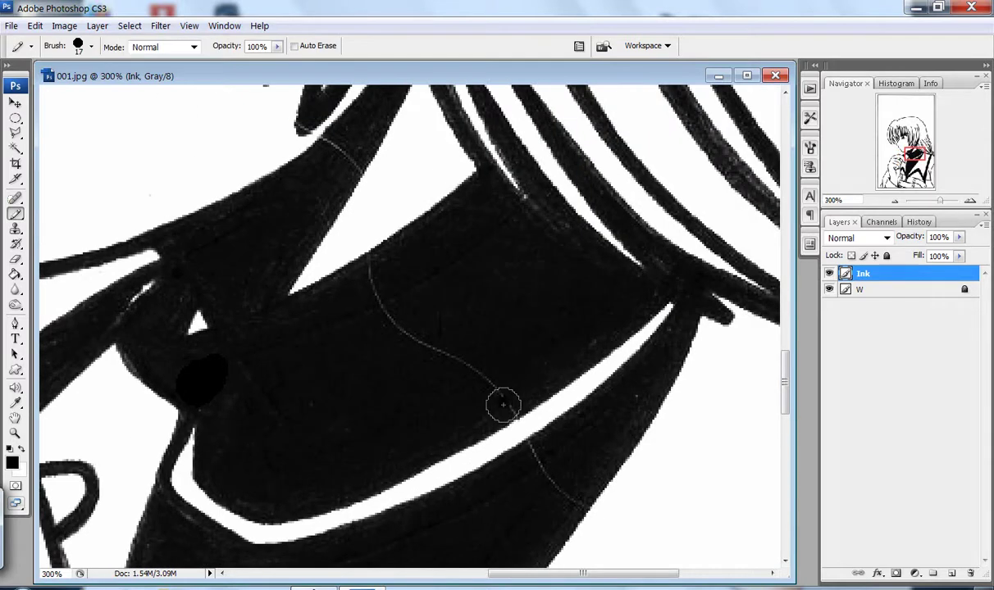
{"action": "mouse_move", "coordinate": [499, 402]}
{"action": "left_mouse_down"}
{"action": "mouse_move", "coordinate": [381, 299]}
{"action": "mouse_move", "coordinate": [373, 271]}
{"action": "left_mouse_up"}
{"action": "left_click_drag", "start_coordinate": [376, 209], "coordinate": [380, 384]}
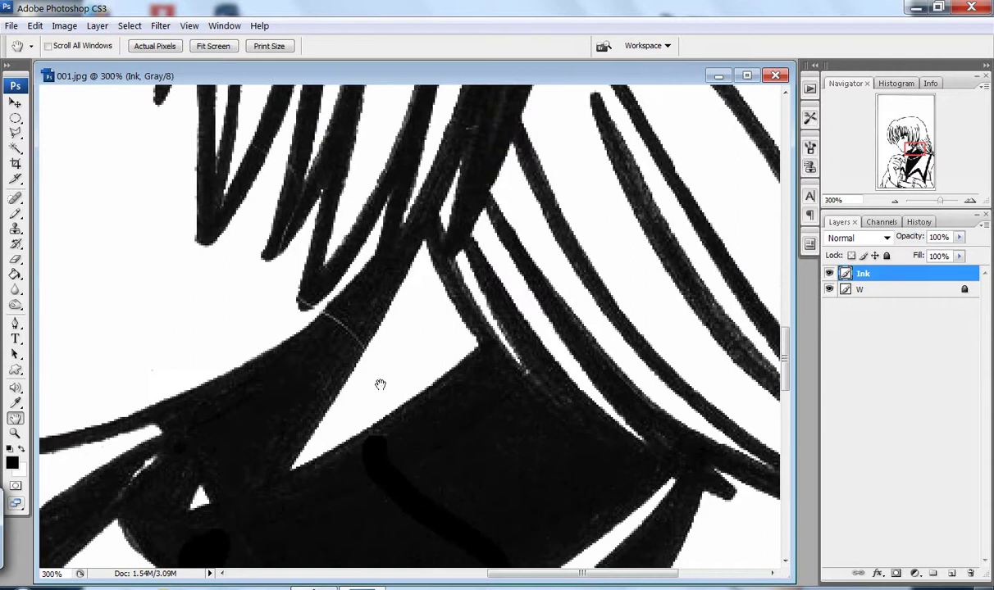
{"action": "mouse_move", "coordinate": [328, 312]}
{"action": "left_mouse_down"}
{"action": "mouse_move", "coordinate": [348, 324]}
{"action": "mouse_move", "coordinate": [332, 330]}
{"action": "left_mouse_up"}
{"action": "left_click_drag", "start_coordinate": [299, 287], "coordinate": [303, 299]}
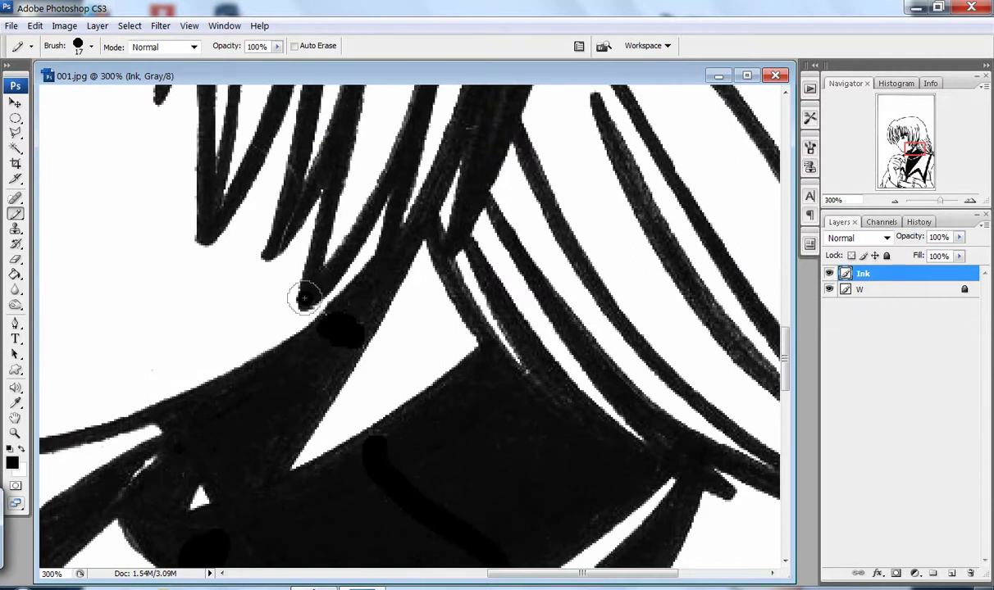
With a small hard brush, blacken the collar edge, a thin line gap and the lapel patch.
{"action": "right_click", "coordinate": [324, 304]}
{"action": "left_click", "coordinate": [470, 398]}
{"action": "key", "text": "Return"}
{"action": "key", "text": "h"}
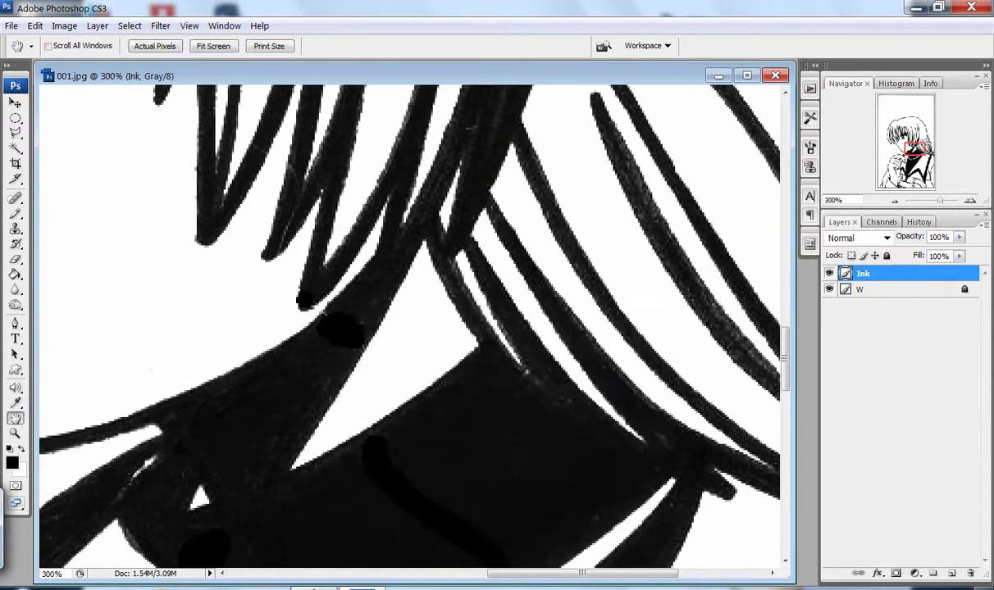
{"action": "left_click_drag", "start_coordinate": [535, 558], "coordinate": [479, 176]}
{"action": "key", "text": "b"}
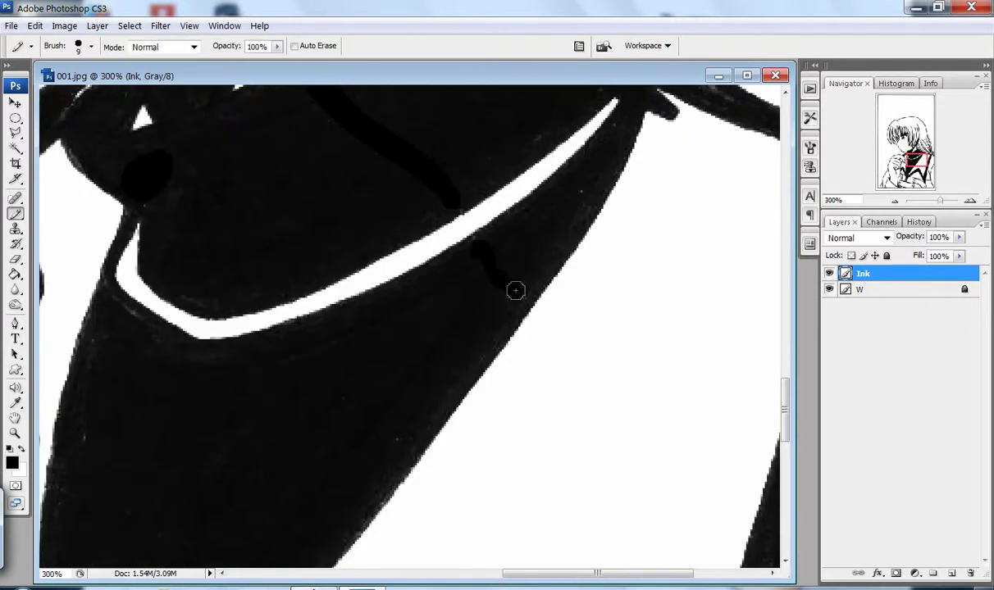
{"action": "left_click_drag", "start_coordinate": [515, 290], "coordinate": [374, 271]}
{"action": "key", "text": "e"}
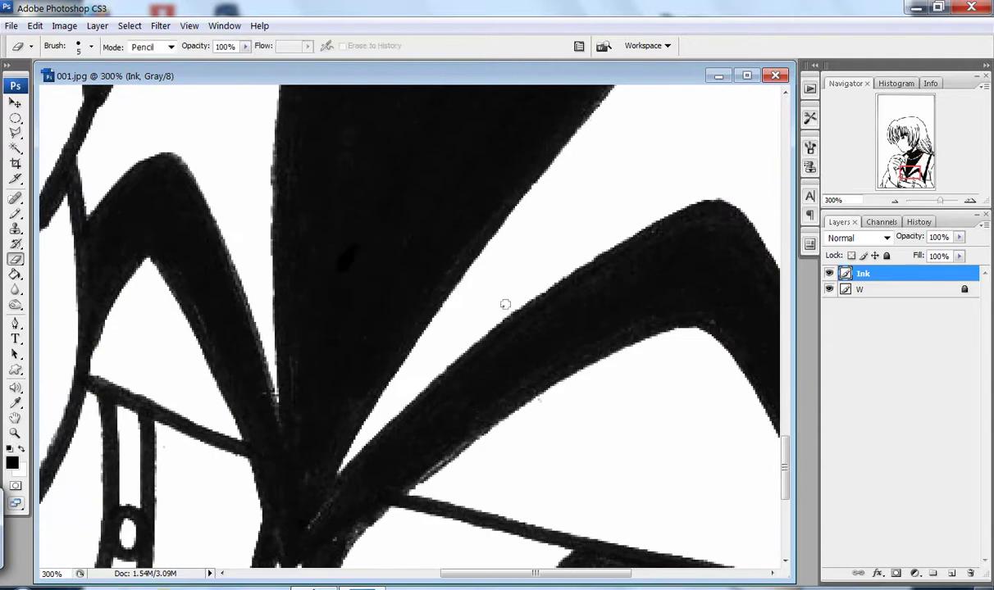
{"action": "key", "text": "h"}
{"action": "key", "text": "b"}
{"action": "mouse_move", "coordinate": [428, 460]}
{"action": "left_mouse_down"}
{"action": "mouse_move", "coordinate": [462, 437]}
{"action": "mouse_move", "coordinate": [574, 274]}
{"action": "left_mouse_up"}
{"action": "key", "text": "h"}
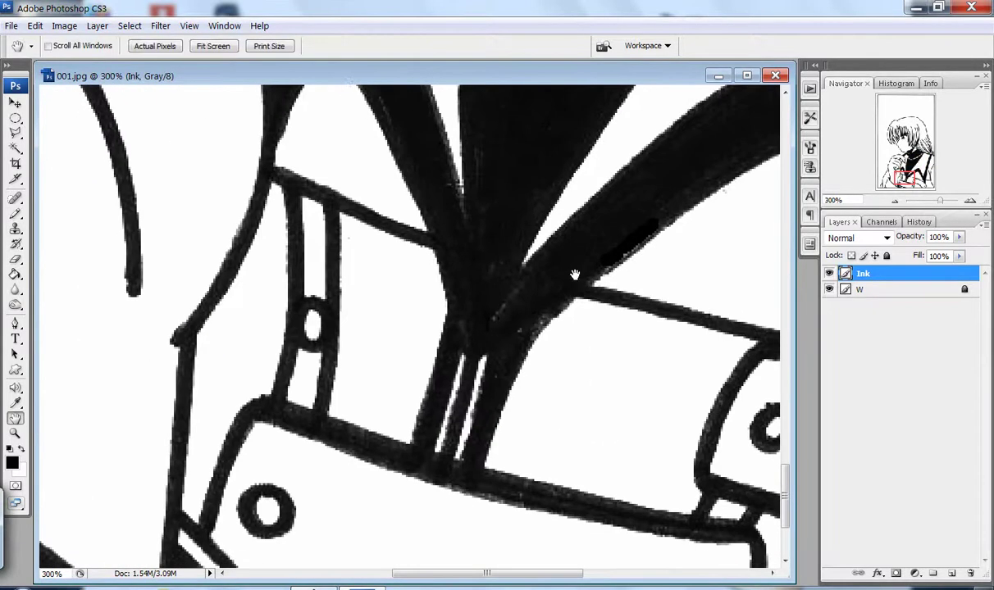
{"action": "key", "text": "b"}
{"action": "left_click_drag", "start_coordinate": [472, 303], "coordinate": [525, 328]}
Erase stray specks along the bottom panel border near the cuff and buttons.
{"action": "key", "text": "h"}
{"action": "mouse_move", "coordinate": [298, 404]}
{"action": "left_mouse_down"}
{"action": "mouse_move", "coordinate": [523, 221]}
{"action": "mouse_move", "coordinate": [824, 225]}
{"action": "left_mouse_up"}
{"action": "key", "text": "e"}
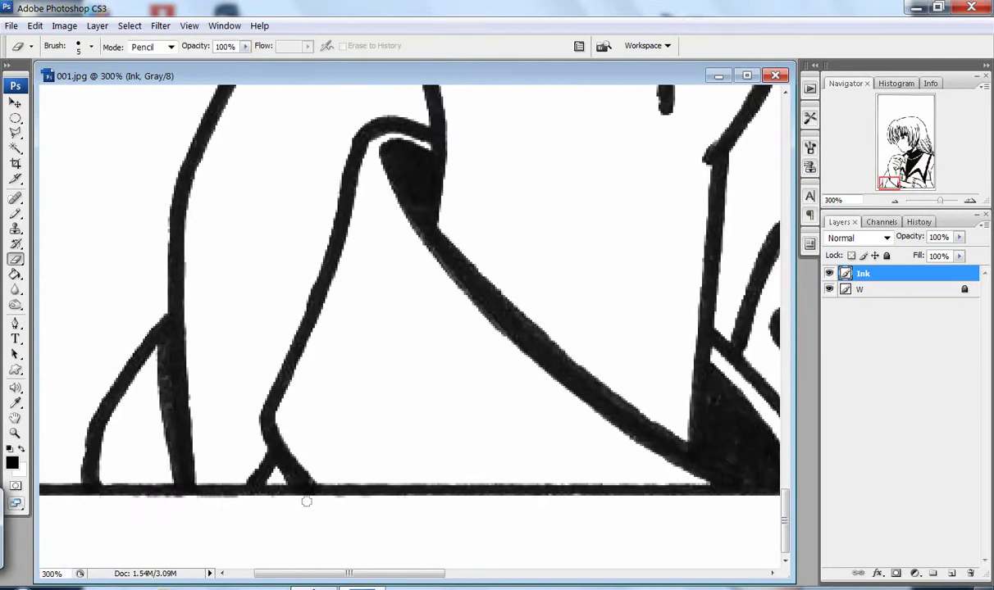
{"action": "key", "text": "h"}
{"action": "left_click_drag", "start_coordinate": [738, 500], "coordinate": [189, 500]}
{"action": "left_click_drag", "start_coordinate": [414, 510], "coordinate": [387, 510]}
{"action": "left_click_drag", "start_coordinate": [763, 498], "coordinate": [128, 484]}
{"action": "key", "text": "e"}
{"action": "key", "text": "h"}
{"action": "key", "text": "e"}
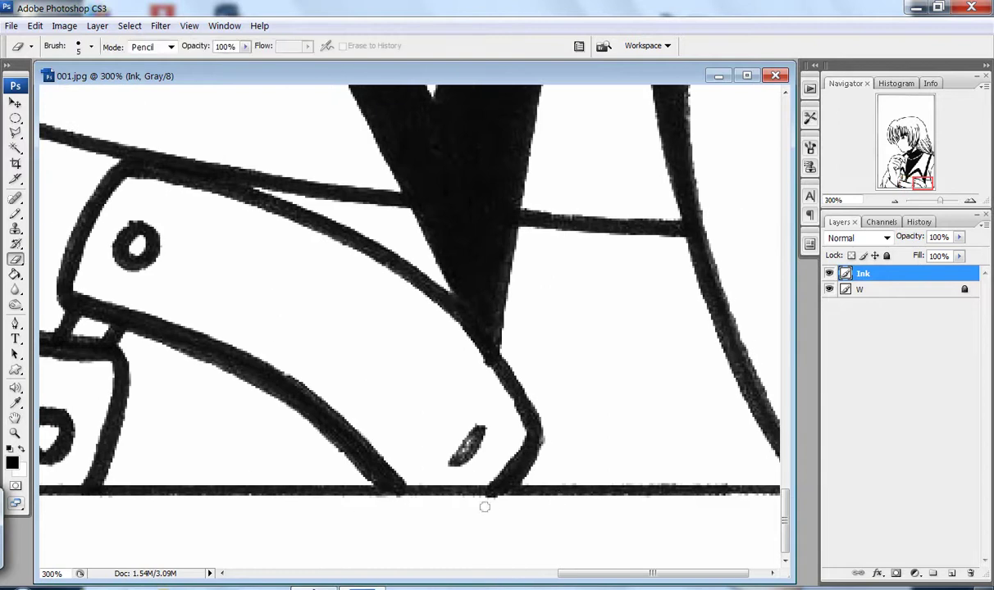
{"action": "key", "text": "h"}
Close the panel's lower-right corner and fill the white gap in the tied hair.
{"action": "left_click_drag", "start_coordinate": [580, 484], "coordinate": [519, 484]}
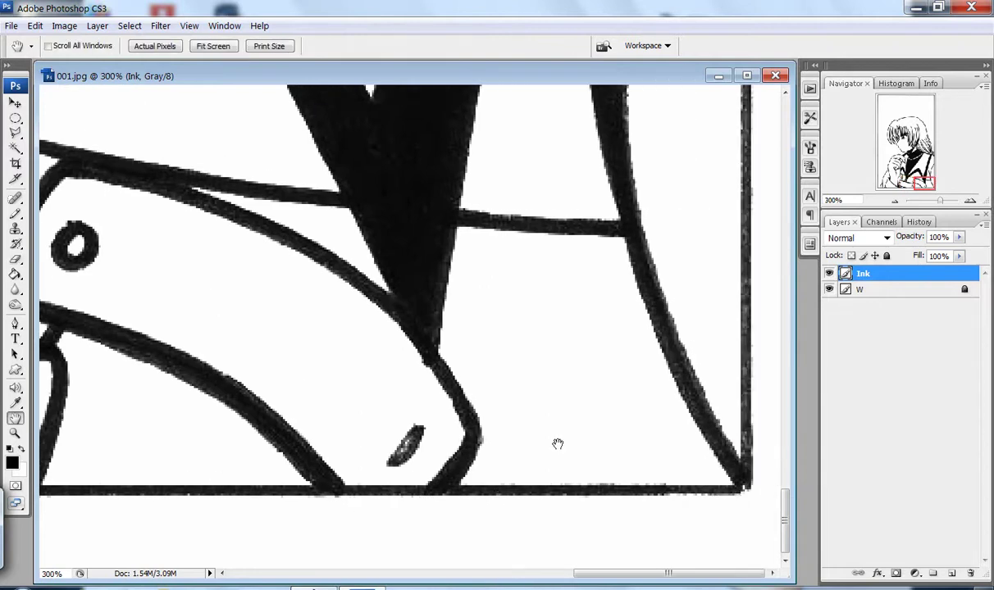
{"action": "key", "text": "b"}
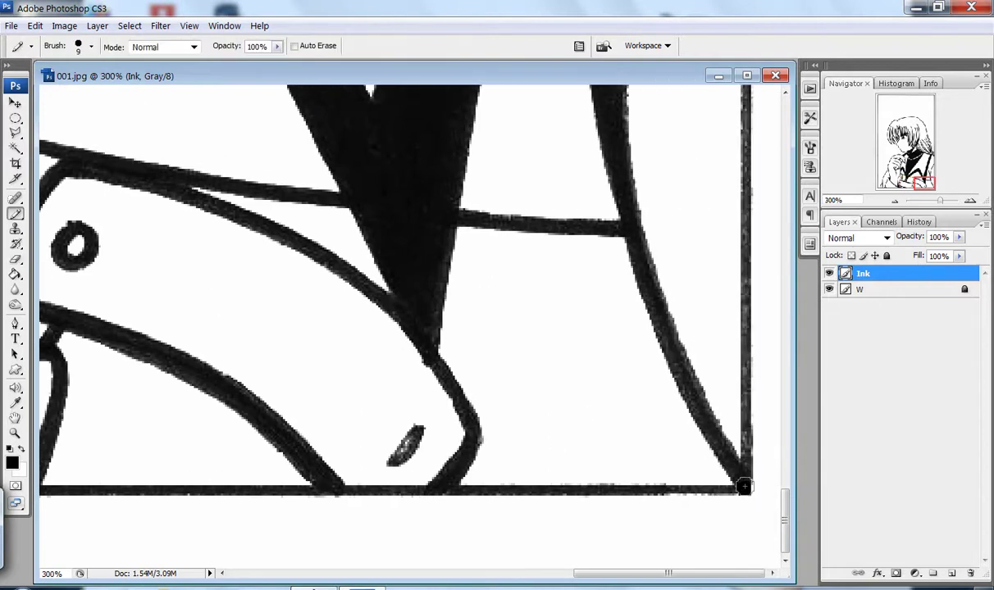
{"action": "key", "text": "h"}
{"action": "mouse_move", "coordinate": [635, 313]}
{"action": "left_mouse_down"}
{"action": "mouse_move", "coordinate": [581, 373]}
{"action": "mouse_move", "coordinate": [510, 498]}
{"action": "left_mouse_up"}
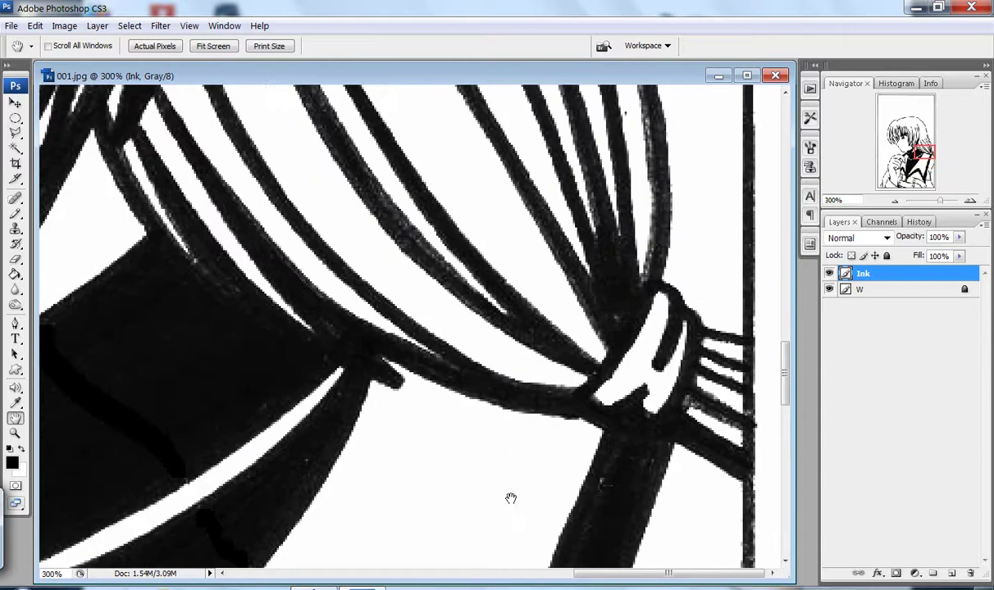
{"action": "key", "text": "b"}
{"action": "key", "text": "h"}
{"action": "key", "text": "b"}
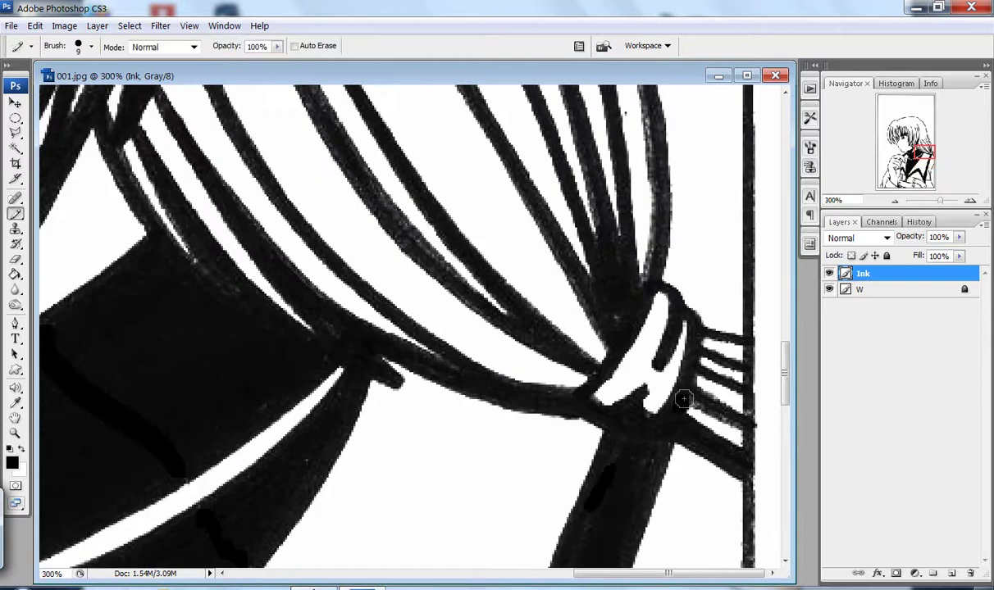
{"action": "key", "text": "h"}
{"action": "left_click_drag", "start_coordinate": [684, 399], "coordinate": [626, 457]}
{"action": "left_click_drag", "start_coordinate": [566, 194], "coordinate": [631, 305]}
{"action": "key", "text": "e"}
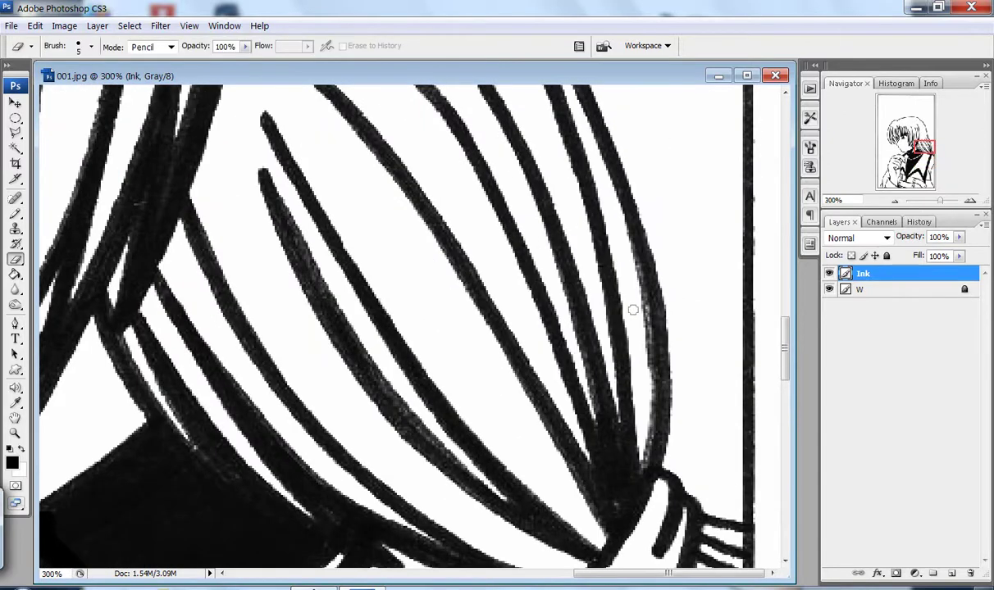
{"action": "key", "text": "l"}
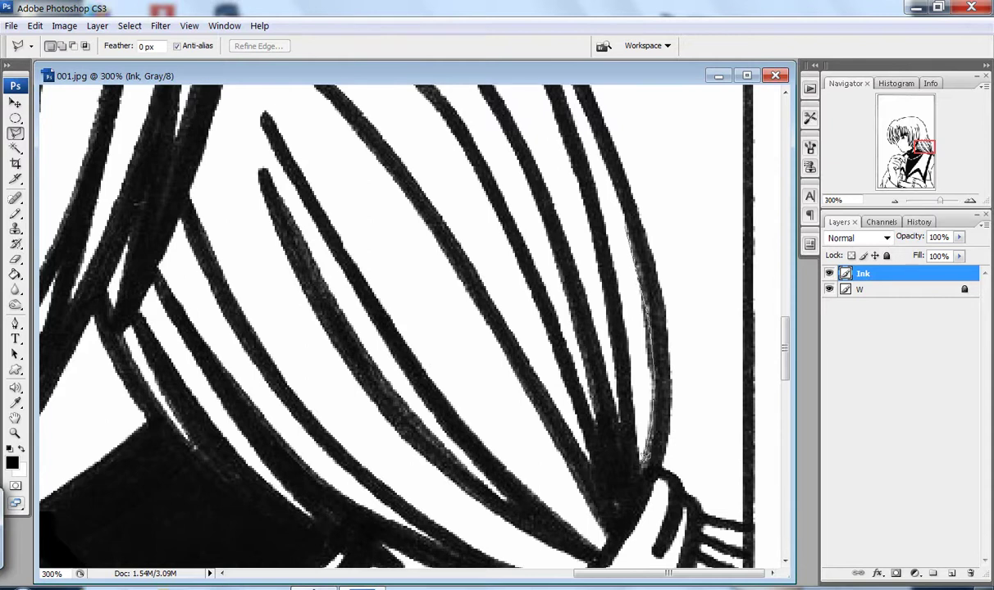
Darken the top outline of the head with the pencil and find the bumpy hair outline.
{"action": "left_click_drag", "start_coordinate": [644, 371], "coordinate": [648, 374]}
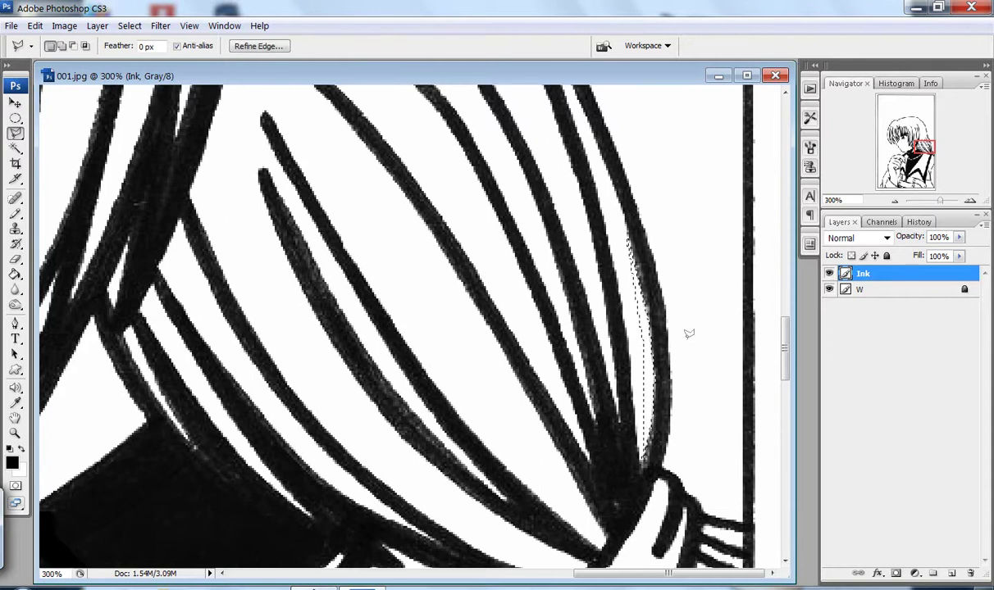
{"action": "key", "text": "h"}
{"action": "mouse_move", "coordinate": [632, 410]}
{"action": "left_mouse_down"}
{"action": "mouse_move", "coordinate": [585, 356]}
{"action": "mouse_move", "coordinate": [572, 462]}
{"action": "mouse_move", "coordinate": [603, 475]}
{"action": "left_mouse_up"}
{"action": "mouse_move", "coordinate": [597, 296]}
{"action": "left_mouse_down"}
{"action": "mouse_move", "coordinate": [504, 413]}
{"action": "mouse_move", "coordinate": [538, 418]}
{"action": "left_mouse_up"}
{"action": "key", "text": "b"}
{"action": "left_click_drag", "start_coordinate": [450, 535], "coordinate": [415, 496]}
{"action": "key", "text": "h"}
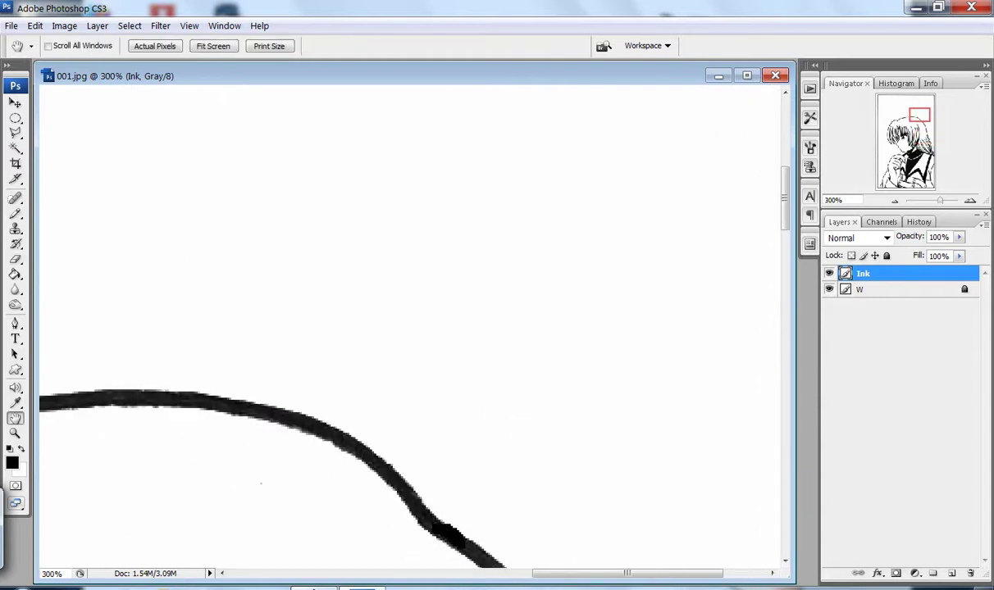
{"action": "left_click_drag", "start_coordinate": [511, 455], "coordinate": [517, 492]}
{"action": "key", "text": "b"}
{"action": "key", "text": "h"}
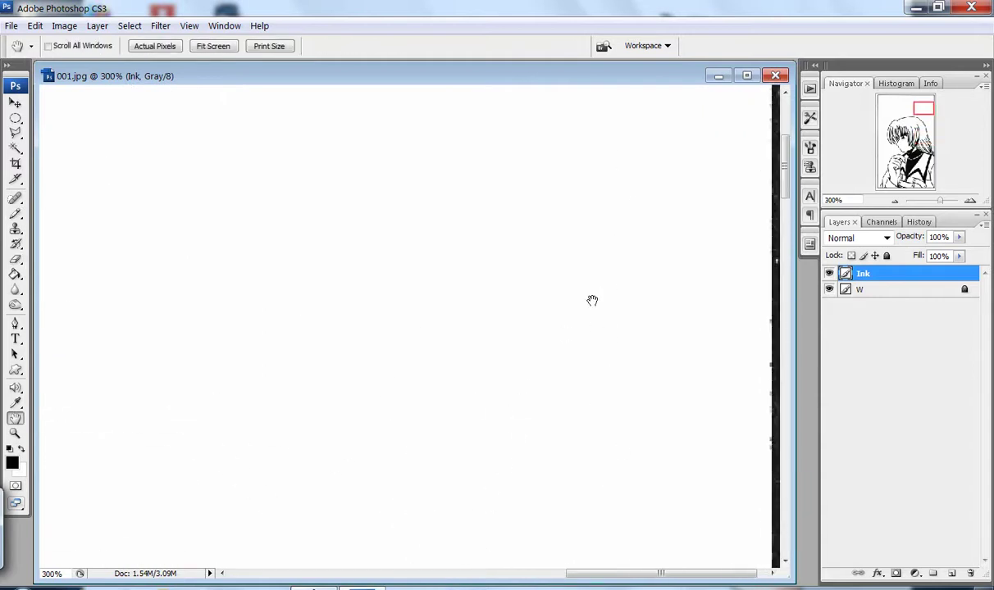
{"action": "left_click_drag", "start_coordinate": [592, 295], "coordinate": [604, 217]}
{"action": "left_click_drag", "start_coordinate": [534, 330], "coordinate": [588, 254]}
Erase the lump on the hair outline, fix the top-left border corner, and zoom out.
{"action": "key", "text": "l"}
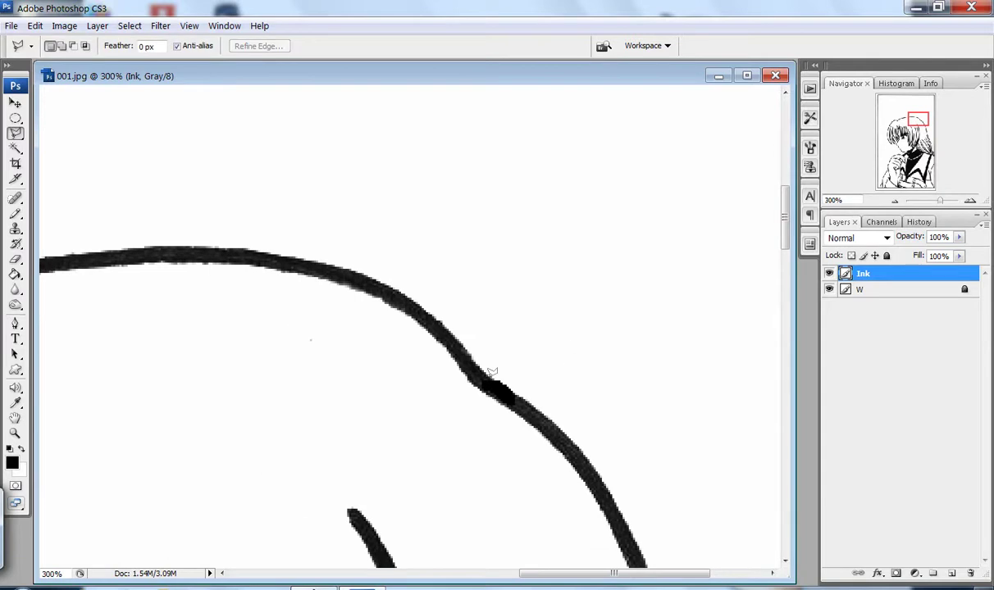
{"action": "left_click", "coordinate": [529, 371]}
{"action": "double_click", "coordinate": [484, 378]}
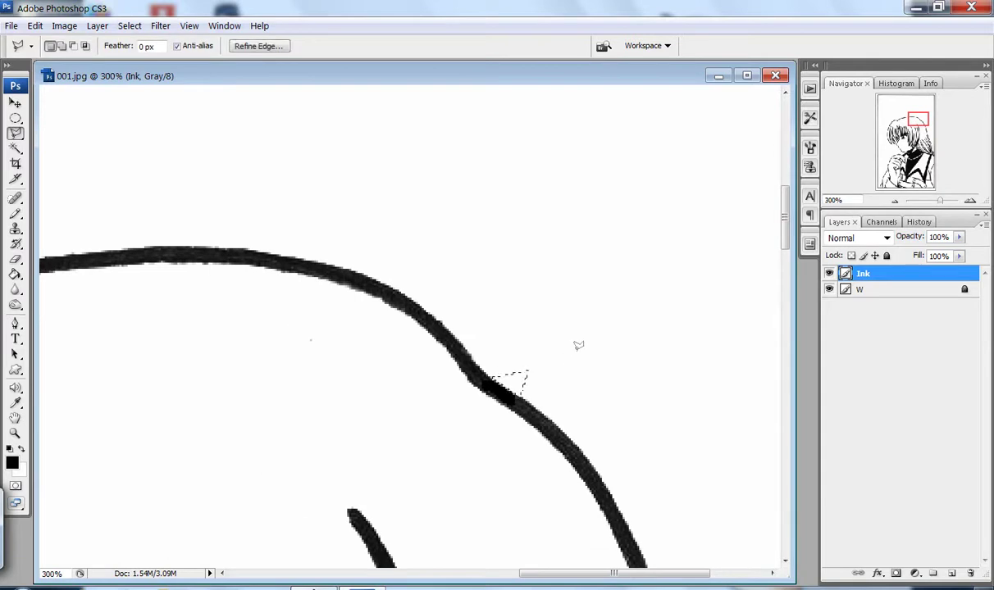
{"action": "key", "text": "e"}
{"action": "mouse_move", "coordinate": [306, 350]}
{"action": "left_mouse_down"}
{"action": "mouse_move", "coordinate": [406, 302]}
{"action": "mouse_move", "coordinate": [349, 481]}
{"action": "left_mouse_up"}
{"action": "mouse_move", "coordinate": [408, 251]}
{"action": "left_mouse_down"}
{"action": "mouse_move", "coordinate": [320, 301]}
{"action": "mouse_move", "coordinate": [282, 357]}
{"action": "mouse_move", "coordinate": [347, 396]}
{"action": "left_mouse_up"}
{"action": "key", "text": "b"}
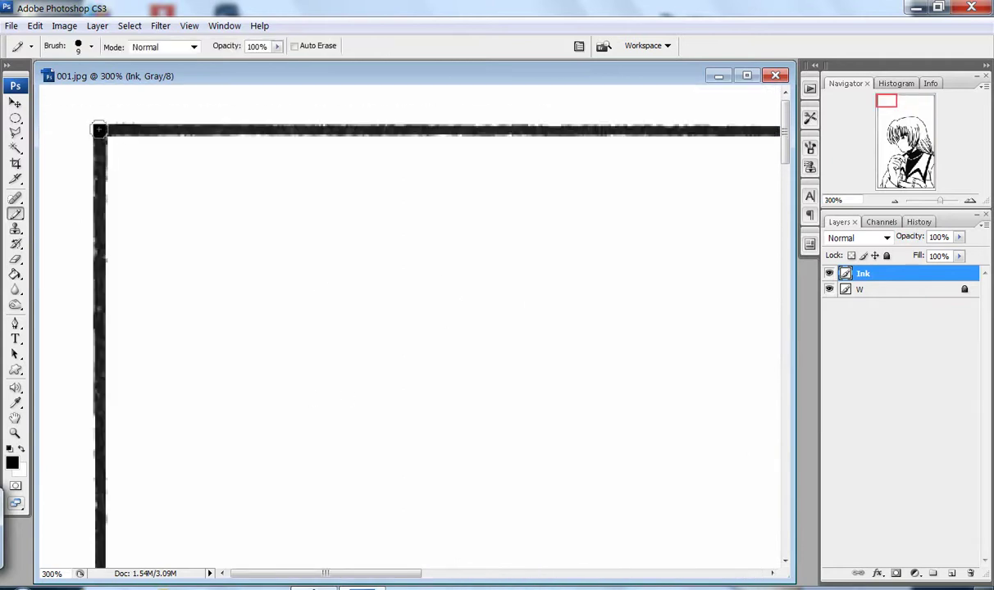
{"action": "key", "text": "space"}
{"action": "left_click_drag", "start_coordinate": [954, 198], "coordinate": [930, 205]}
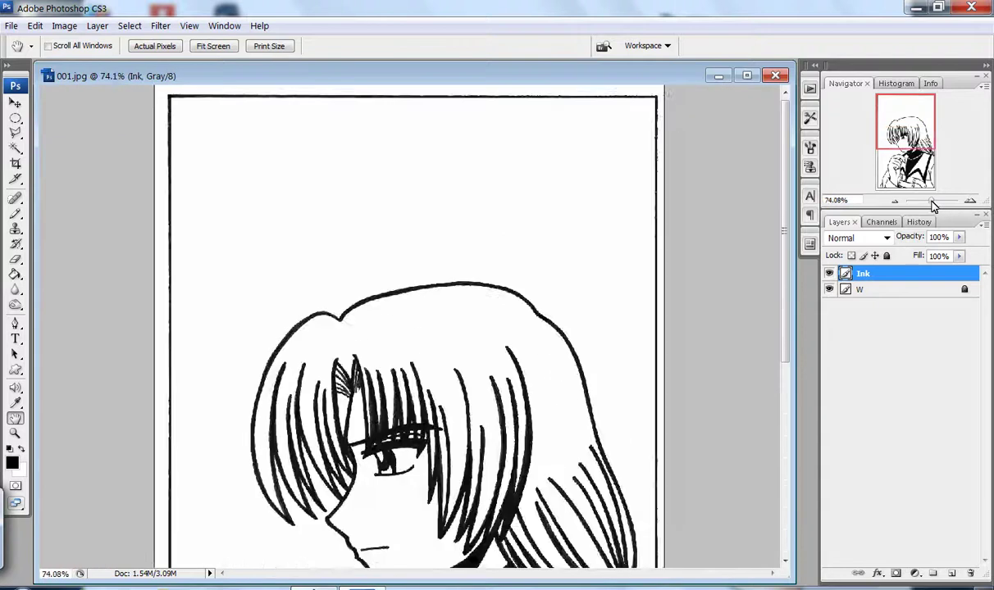
Add a new layer named char and place it just below Ink.
{"action": "left_click", "coordinate": [950, 572]}
{"action": "left_click_drag", "start_coordinate": [878, 279], "coordinate": [874, 295]}
{"action": "double_click", "coordinate": [870, 289]}
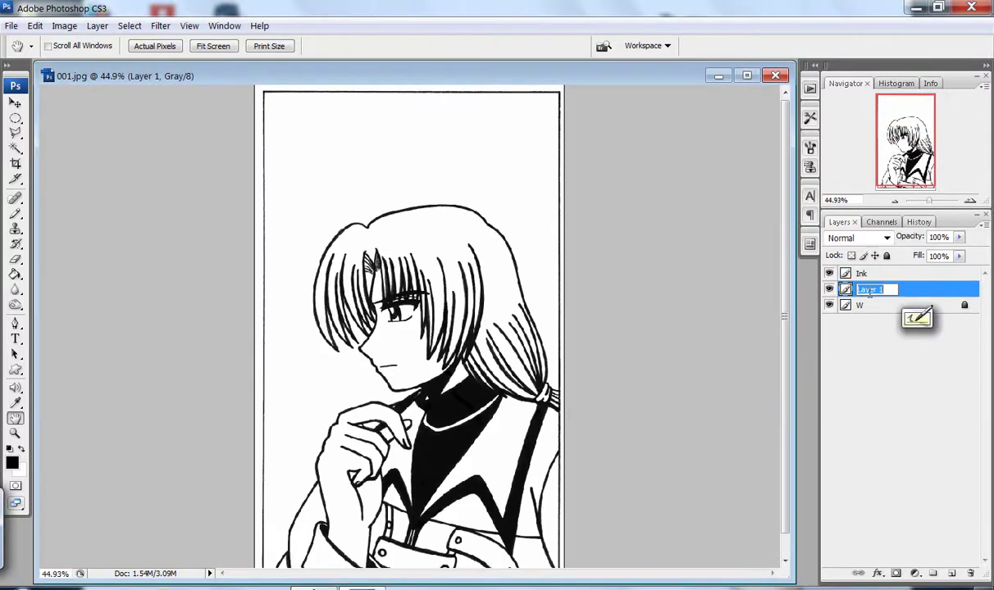
{"action": "type", "text": "d"}
{"action": "key", "text": "Return"}
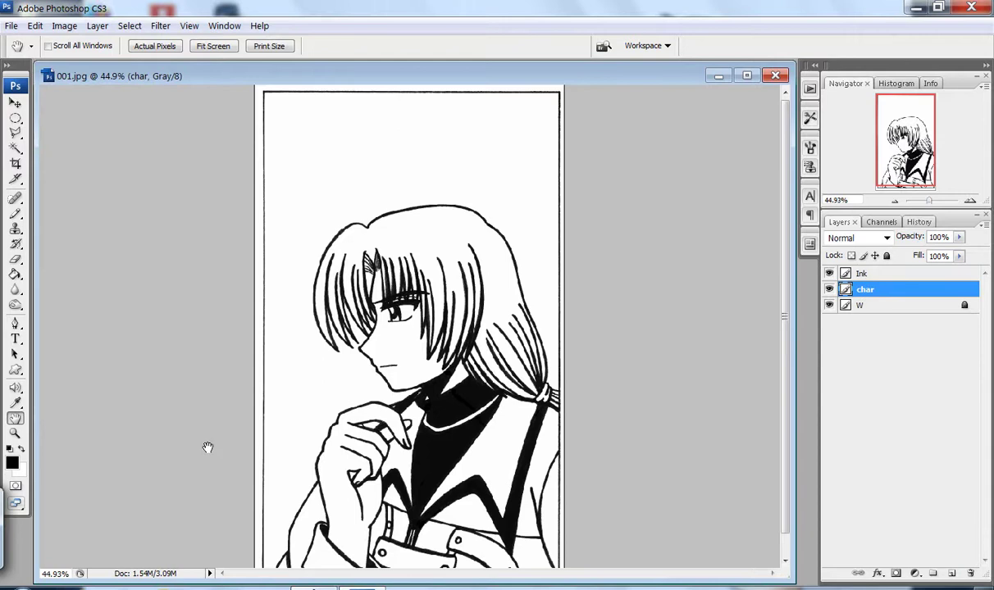
Set the foreground colour to mid grey #858585 and make Ink the active layer.
{"action": "left_click", "coordinate": [12, 464]}
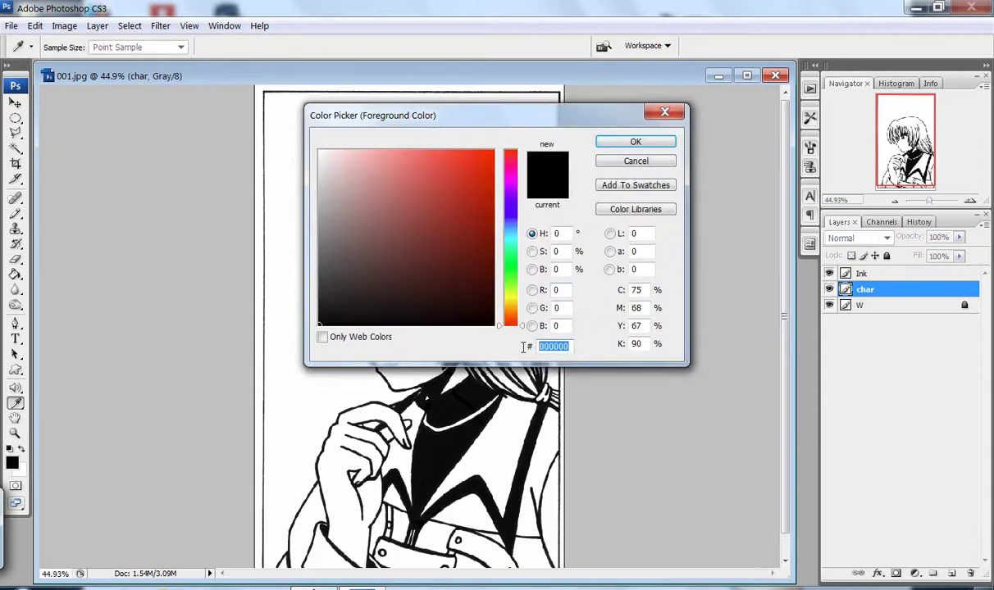
{"action": "type", "text": "858585"}
{"action": "key", "text": "Return"}
{"action": "key", "text": "h"}
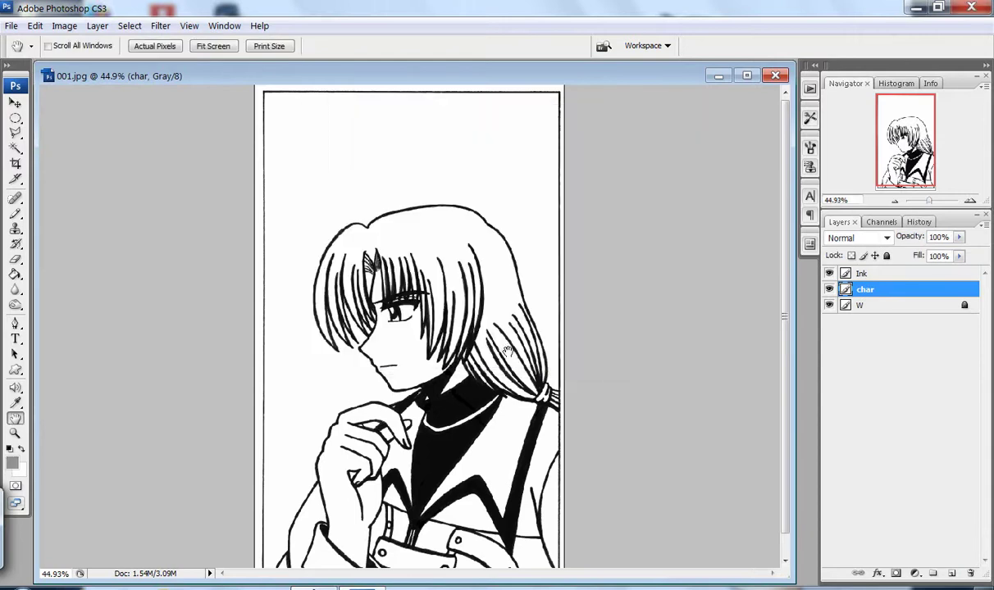
{"action": "key", "text": "alt+bracketright"}
Zoom in closely on the character's eye.
{"action": "left_click", "coordinate": [15, 433]}
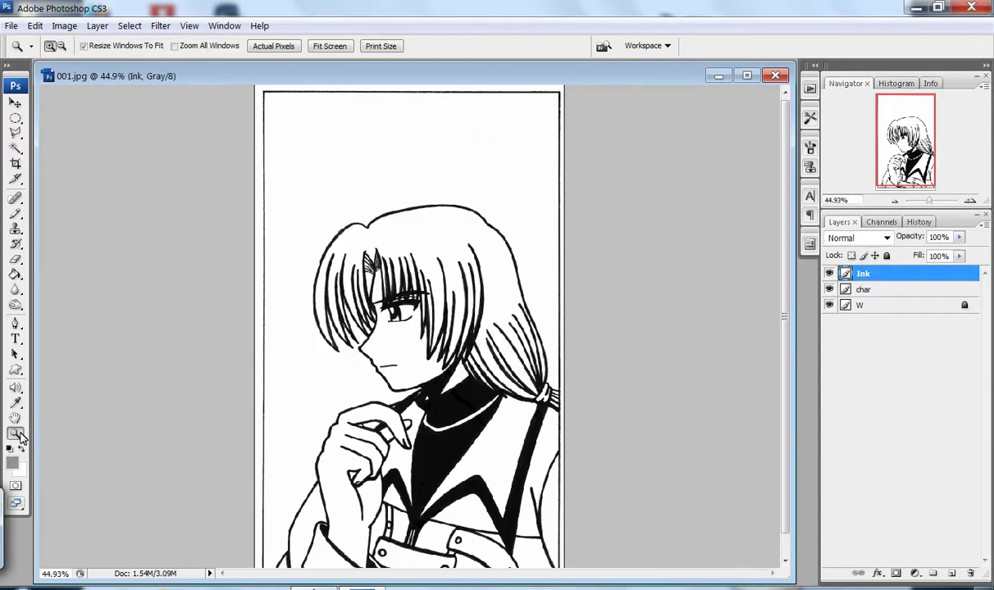
{"action": "left_click", "coordinate": [380, 328]}
{"action": "key", "text": "ctrl+o"}
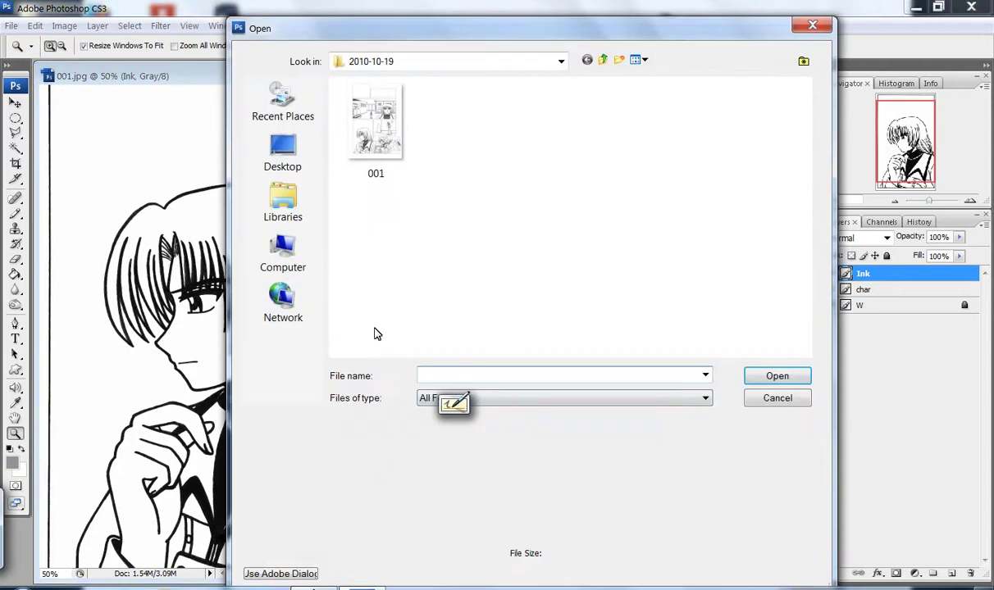
{"action": "key", "text": "Escape"}
{"action": "left_click", "coordinate": [273, 314]}
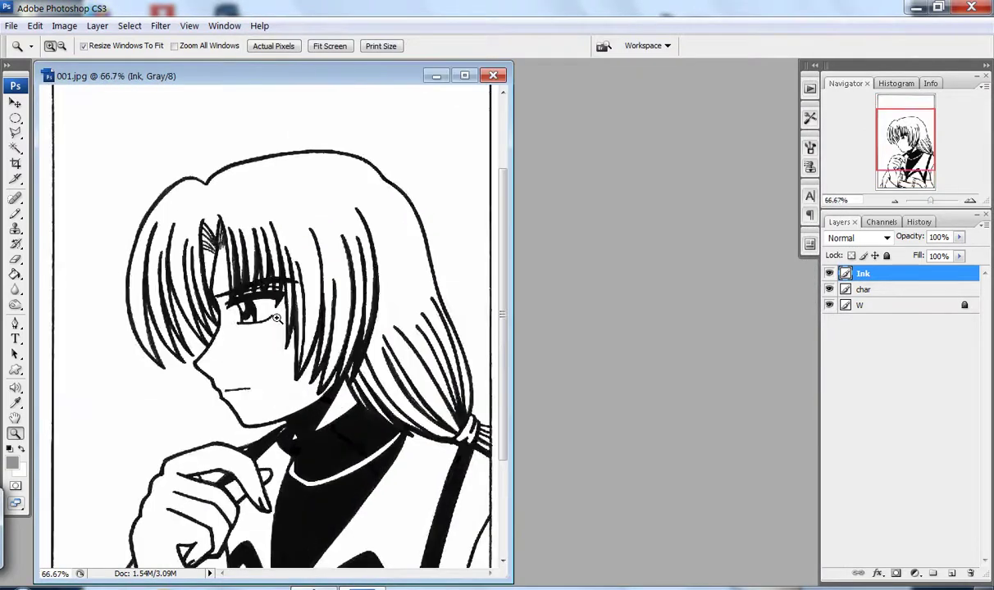
{"action": "left_click", "coordinate": [466, 321]}
{"action": "left_click", "coordinate": [394, 328]}
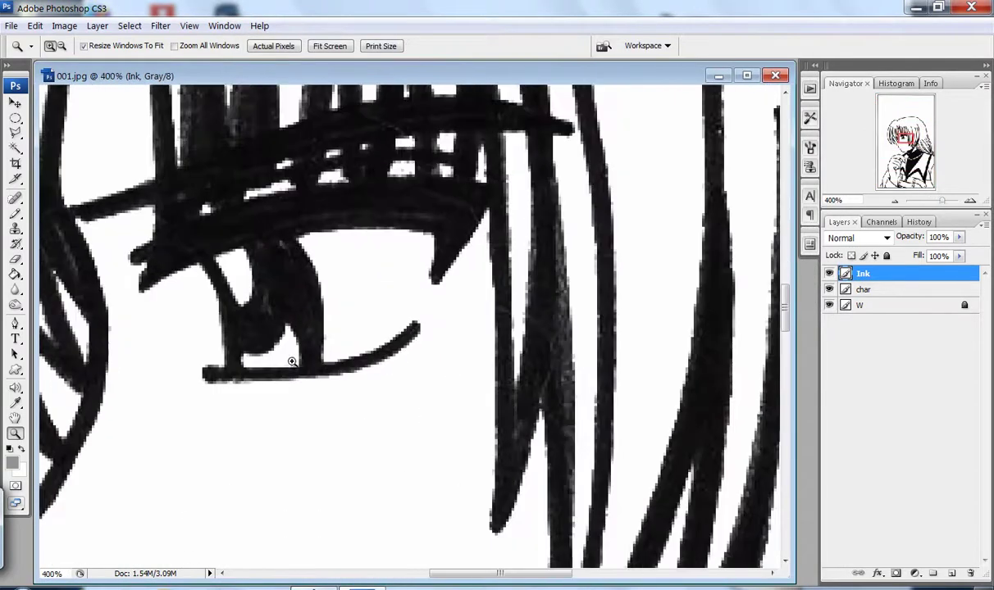
Pencil grey into the lower iris on char and a black line down it on Ink.
{"action": "left_click", "coordinate": [905, 291]}
{"action": "key", "text": "b"}
{"action": "mouse_move", "coordinate": [267, 349]}
{"action": "left_mouse_down"}
{"action": "mouse_move", "coordinate": [250, 356]}
{"action": "mouse_move", "coordinate": [297, 344]}
{"action": "left_mouse_up"}
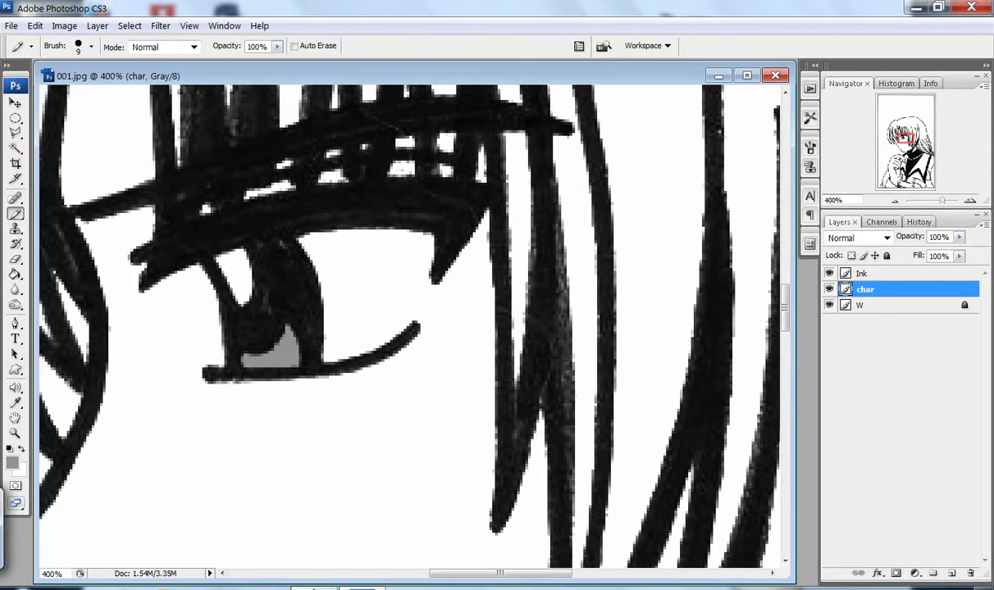
{"action": "left_click", "coordinate": [850, 273]}
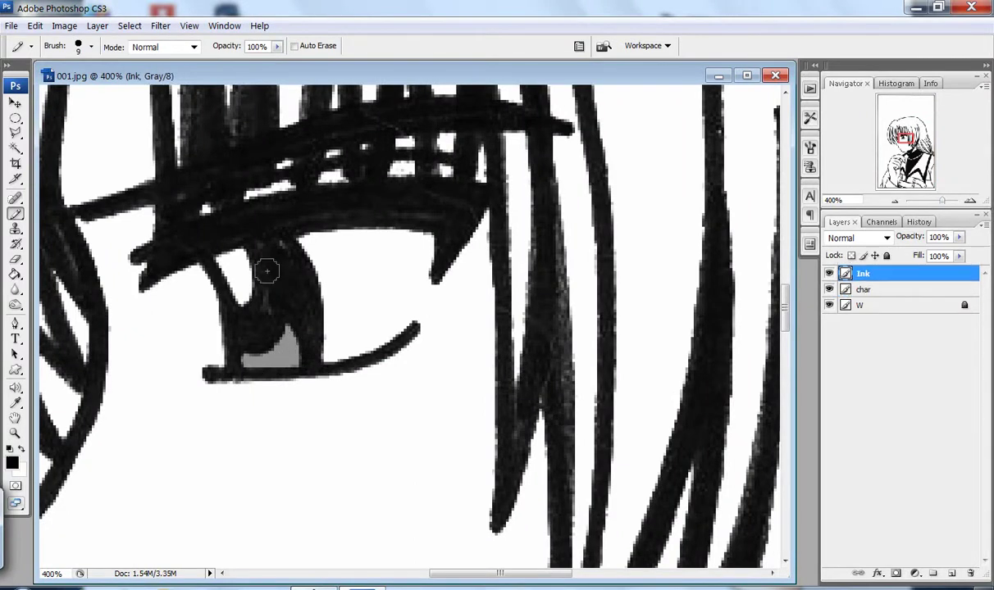
{"action": "mouse_move", "coordinate": [266, 271]}
{"action": "left_mouse_down"}
{"action": "mouse_move", "coordinate": [282, 255]}
{"action": "mouse_move", "coordinate": [266, 313]}
{"action": "left_mouse_up"}
Zoom out to the whole head and Magic Wand-select the black ink lines.
{"action": "key", "text": "h"}
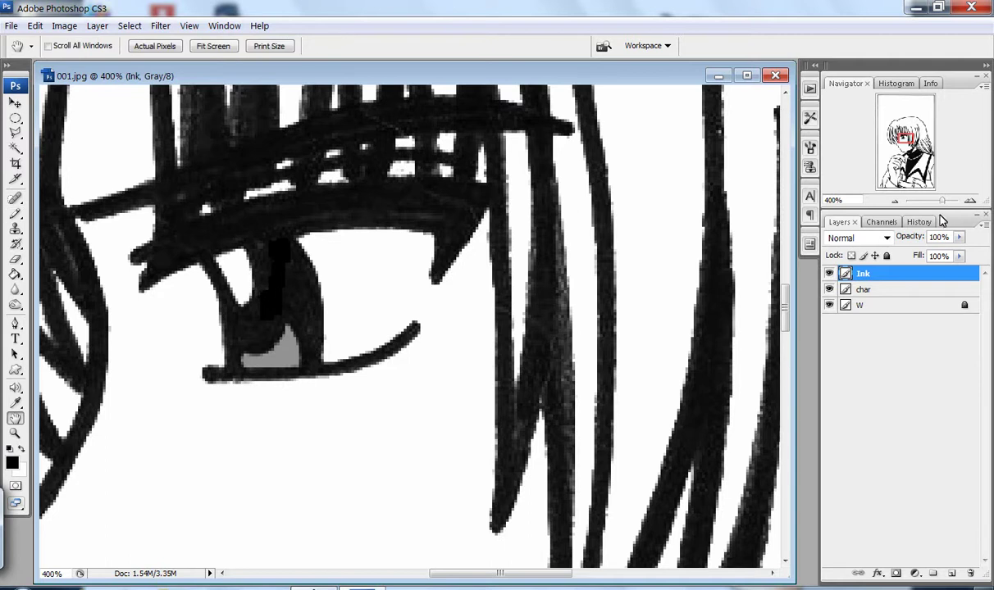
{"action": "left_click_drag", "start_coordinate": [943, 206], "coordinate": [931, 201]}
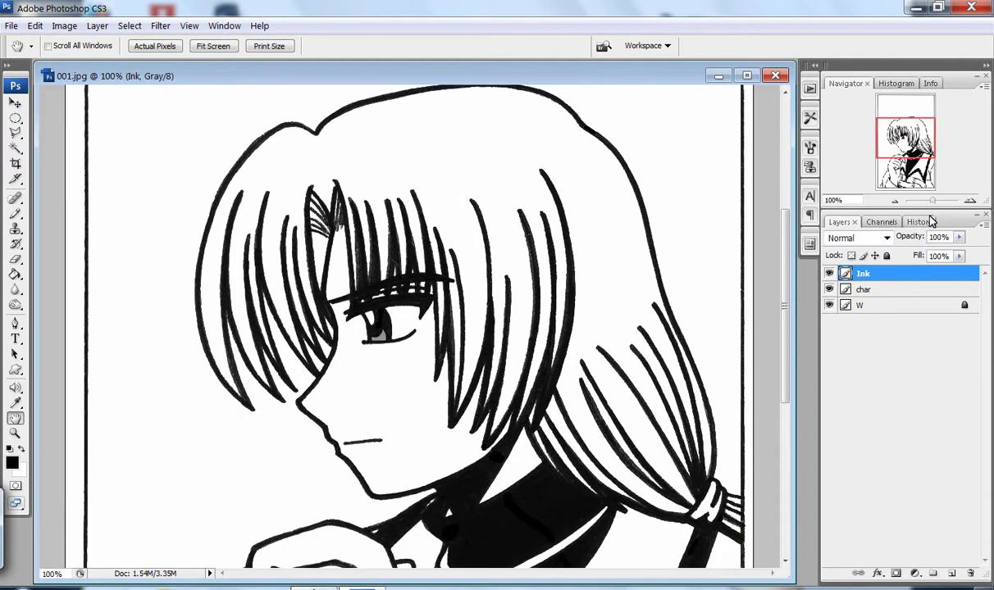
{"action": "key", "text": "w"}
{"action": "left_click", "coordinate": [558, 220]}
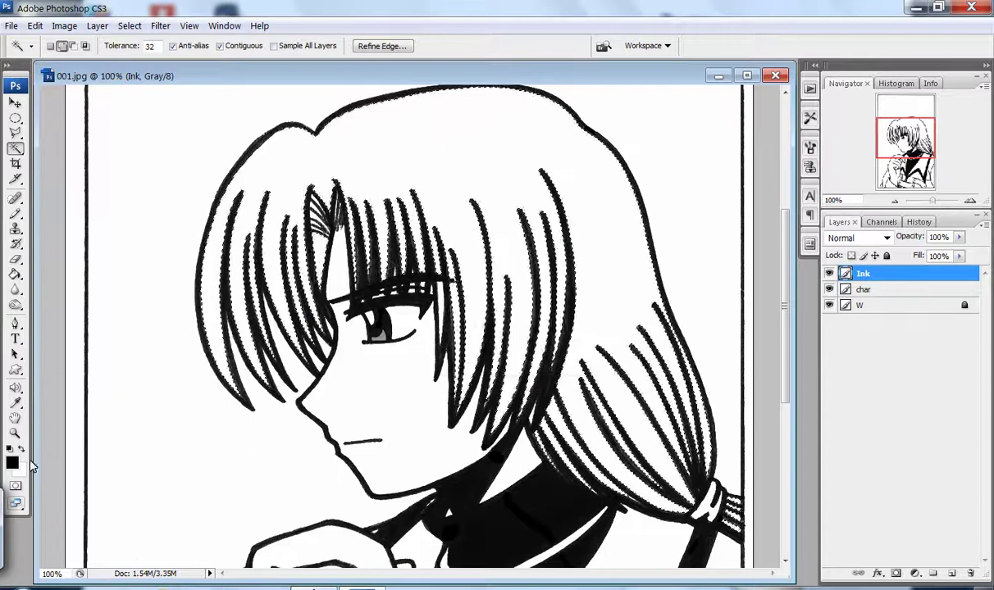
Set the foreground colour to very light grey #ededed.
{"action": "left_click", "coordinate": [12, 462]}
{"action": "left_click_drag", "start_coordinate": [570, 345], "coordinate": [519, 346]}
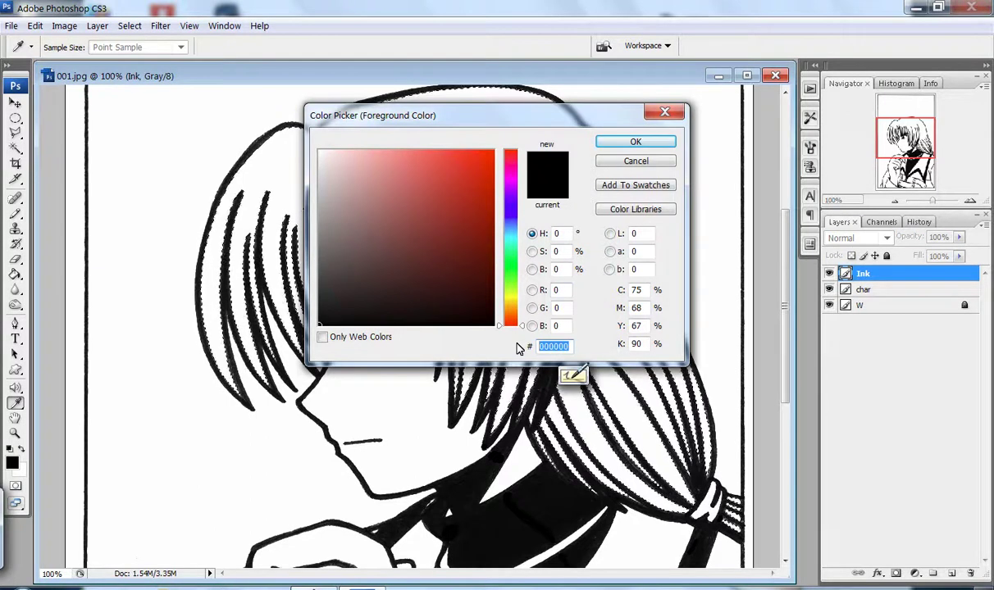
{"action": "type", "text": "e"}
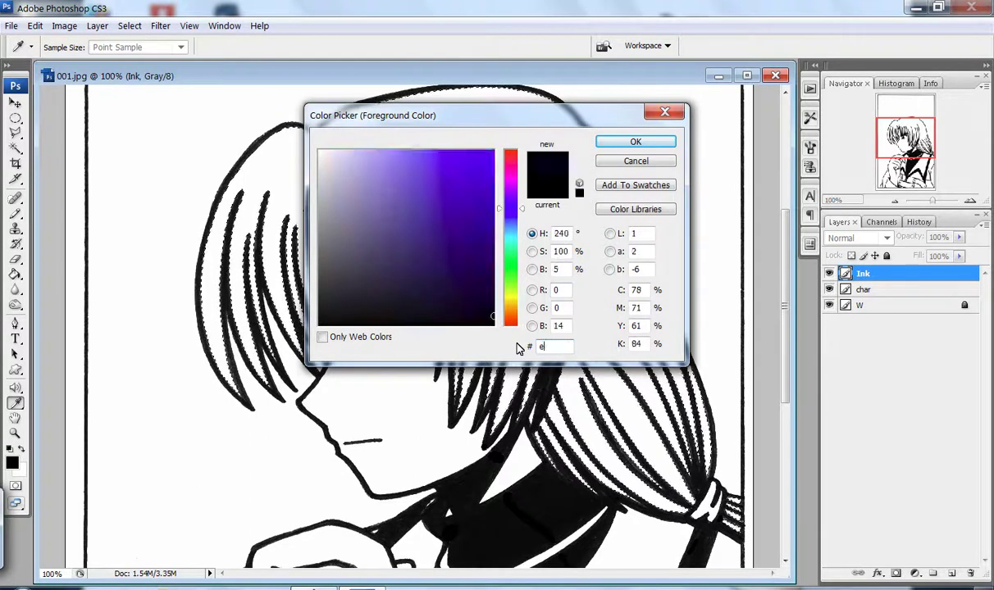
{"action": "type", "text": "deded"}
{"action": "key", "text": "Return"}
Paint Bucket the hair light grey on char, deselect, and zoom in on the eye.
{"action": "key", "text": "g"}
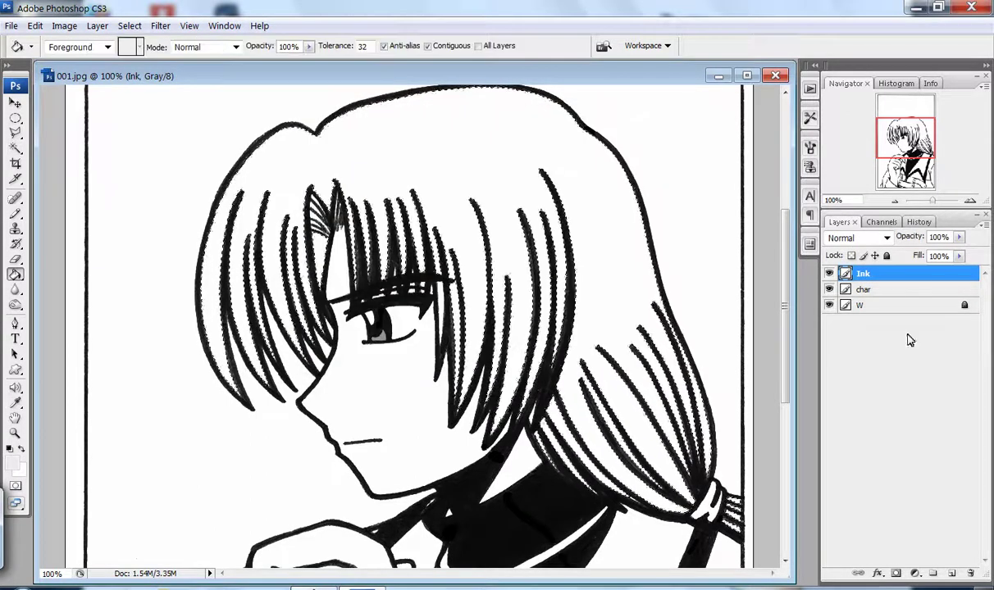
{"action": "left_click", "coordinate": [863, 289]}
{"action": "left_click", "coordinate": [613, 230]}
{"action": "key", "text": "ctrl+d"}
{"action": "key", "text": "m"}
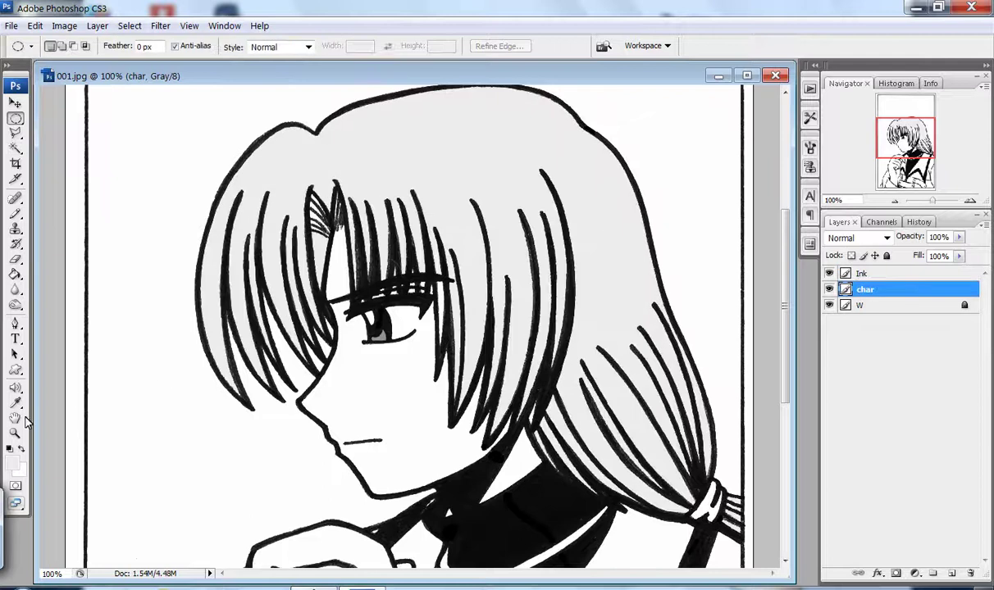
{"action": "key", "text": "z"}
{"action": "left_click", "coordinate": [378, 296]}
{"action": "left_click", "coordinate": [378, 296]}
Pencil grey into the gaps between the lashes, then set black and select Ink.
{"action": "key", "text": "b"}
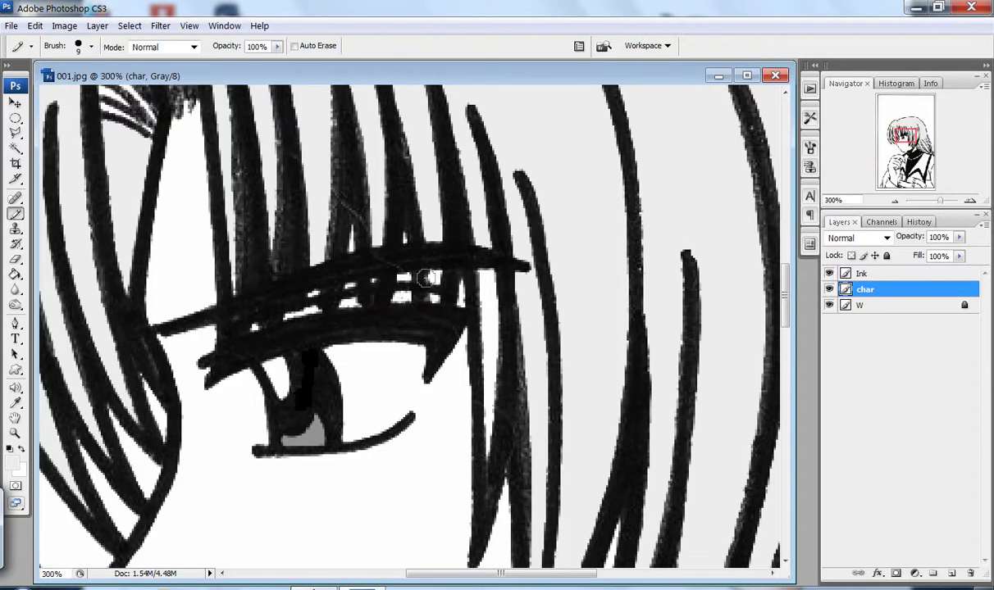
{"action": "left_click_drag", "start_coordinate": [425, 278], "coordinate": [498, 307]}
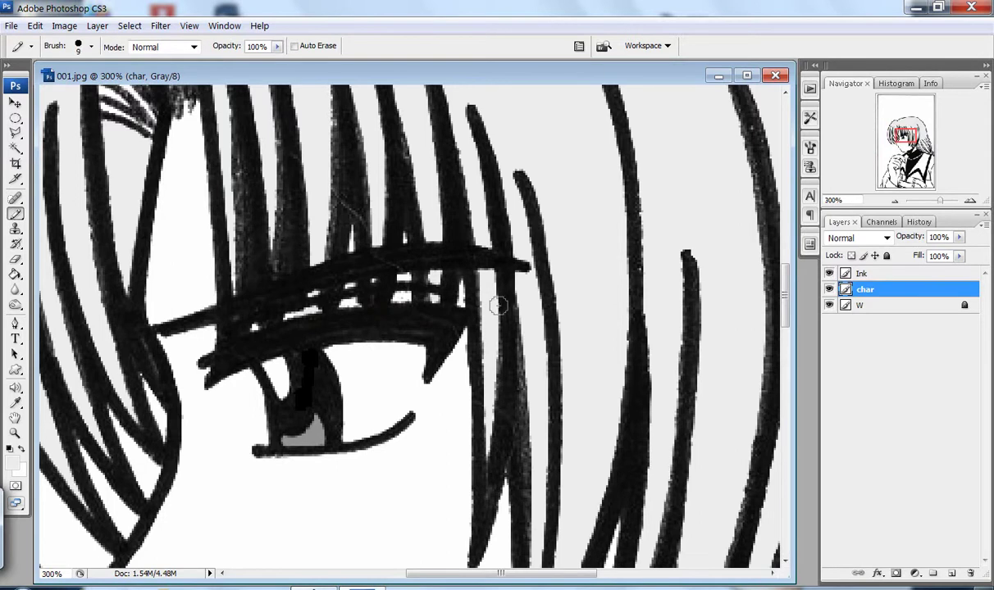
{"action": "left_click", "coordinate": [22, 448]}
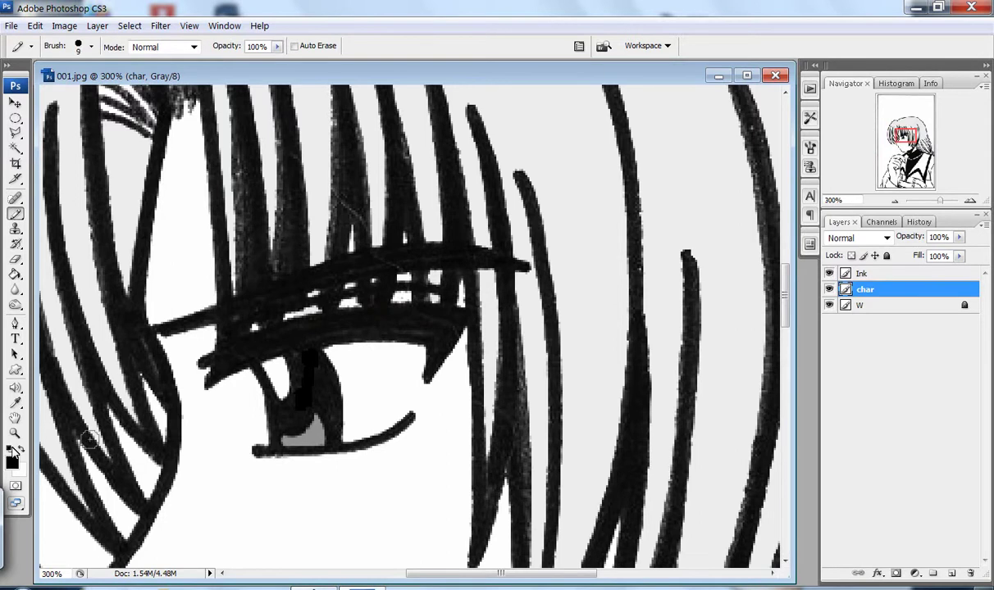
{"action": "left_click", "coordinate": [861, 273]}
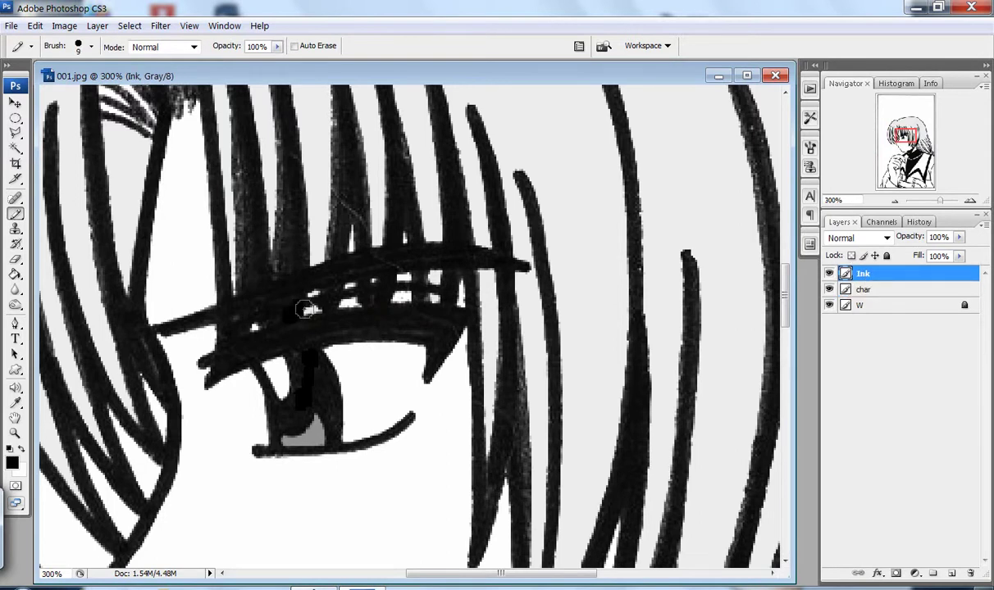
Pan to the lower hair strands, set white, and nudge the char grey fill, then undo.
{"action": "key", "text": "space"}
{"action": "mouse_move", "coordinate": [447, 410]}
{"action": "left_mouse_down"}
{"action": "mouse_move", "coordinate": [400, 277]}
{"action": "mouse_move", "coordinate": [388, 327]}
{"action": "left_mouse_up"}
{"action": "left_click", "coordinate": [361, 251], "text": "alt"}
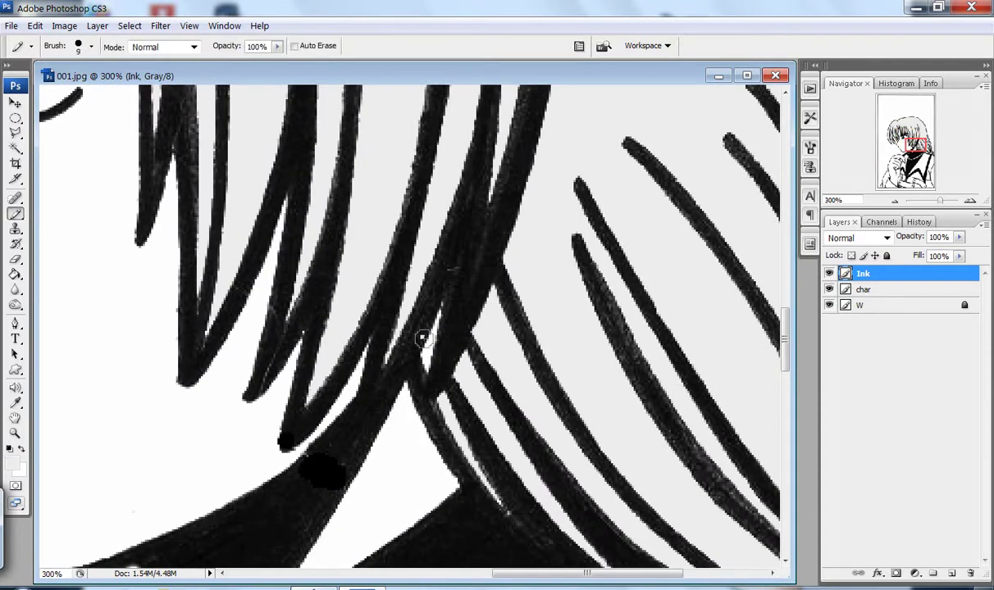
{"action": "left_click", "coordinate": [889, 290]}
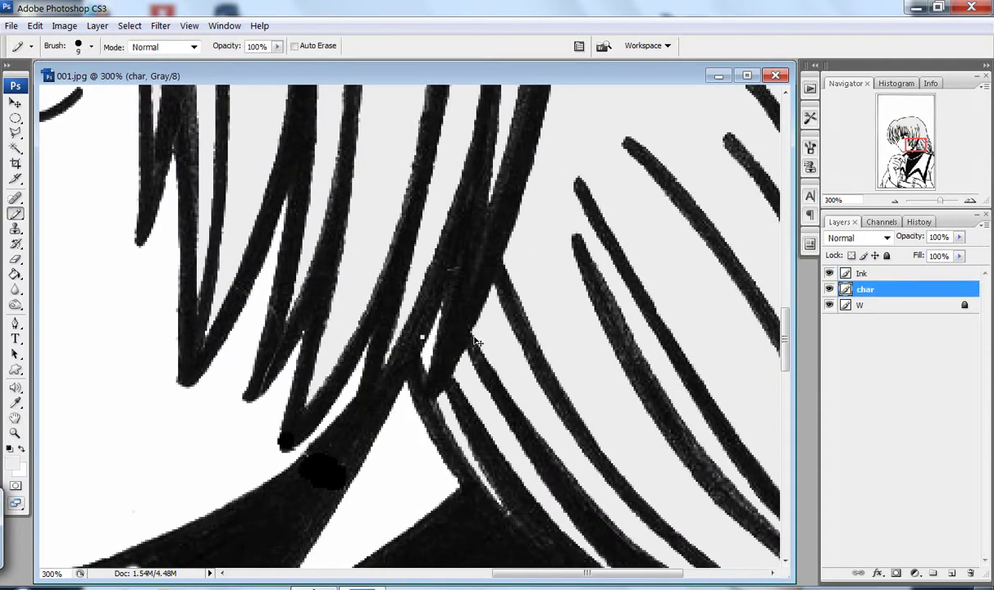
{"action": "key", "text": "v"}
{"action": "left_click_drag", "start_coordinate": [442, 345], "coordinate": [435, 349]}
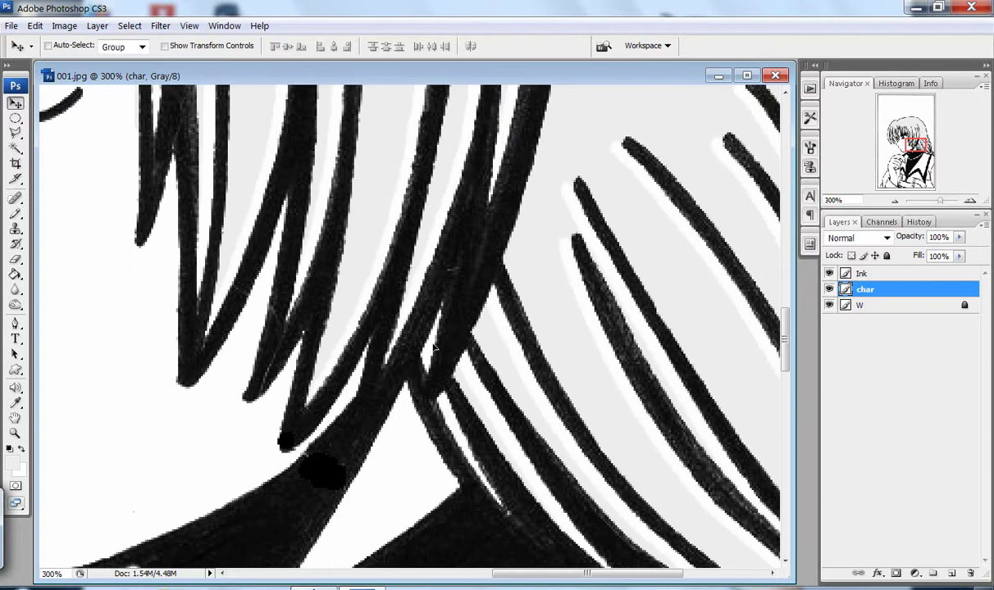
{"action": "key", "text": "ctrl+z"}
Pan across the hair to the fringe hatching and open the foreground Color Picker.
{"action": "key", "text": "b"}
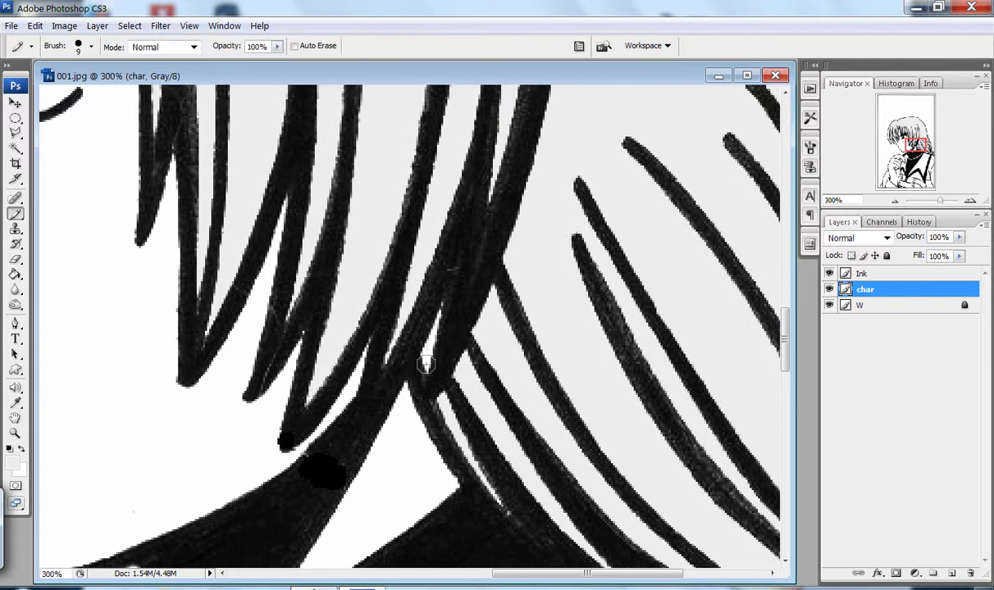
{"action": "mouse_move", "coordinate": [631, 516]}
{"action": "left_mouse_down"}
{"action": "mouse_move", "coordinate": [599, 470]}
{"action": "mouse_move", "coordinate": [525, 284]}
{"action": "mouse_move", "coordinate": [424, 391]}
{"action": "left_mouse_up"}
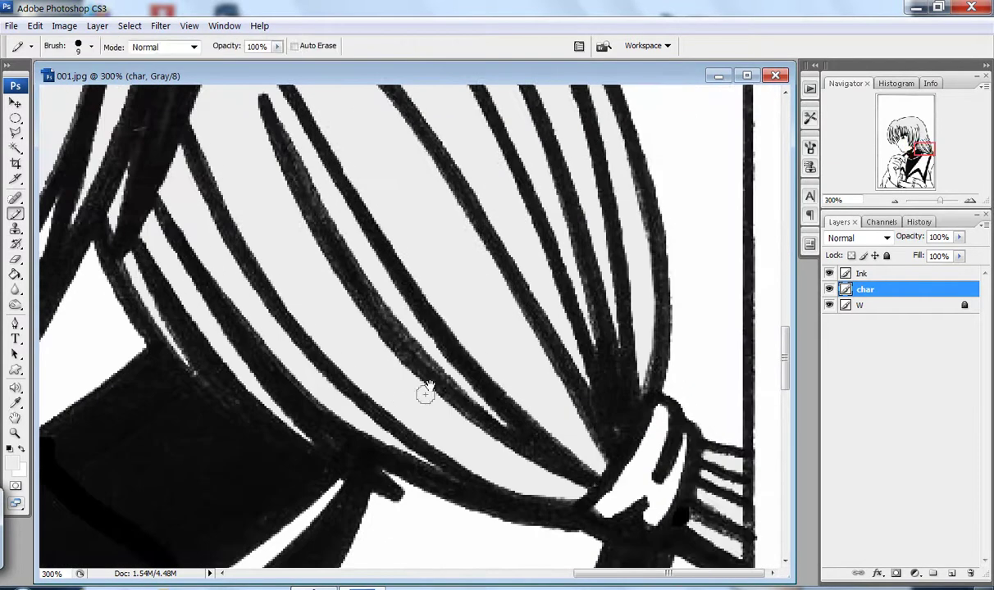
{"action": "mouse_move", "coordinate": [596, 361]}
{"action": "left_mouse_down"}
{"action": "mouse_move", "coordinate": [561, 355]}
{"action": "mouse_move", "coordinate": [495, 457]}
{"action": "left_mouse_up"}
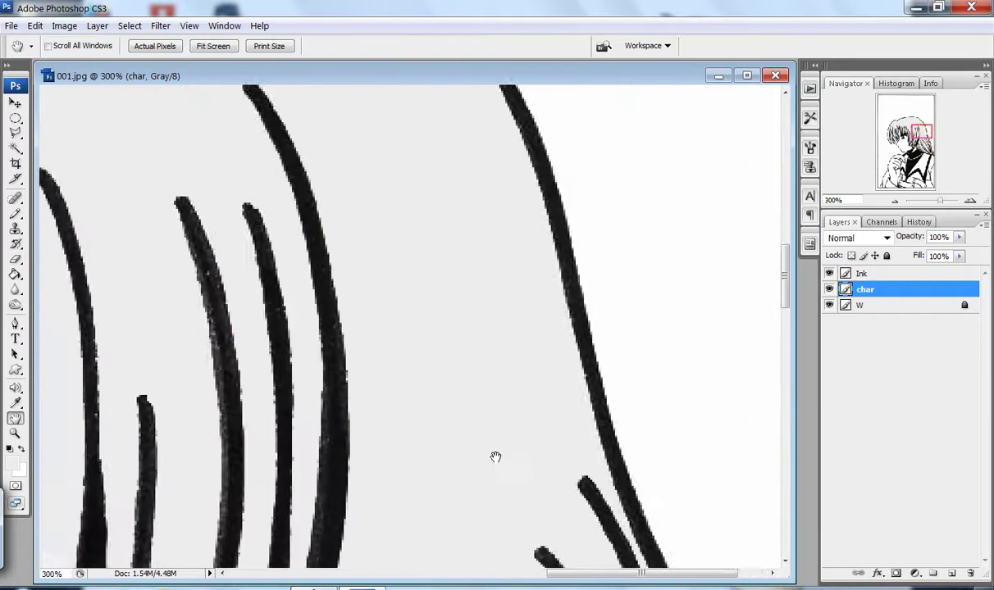
{"action": "left_click_drag", "start_coordinate": [467, 417], "coordinate": [610, 459]}
{"action": "left_click_drag", "start_coordinate": [493, 394], "coordinate": [632, 355]}
{"action": "left_click_drag", "start_coordinate": [410, 246], "coordinate": [553, 330]}
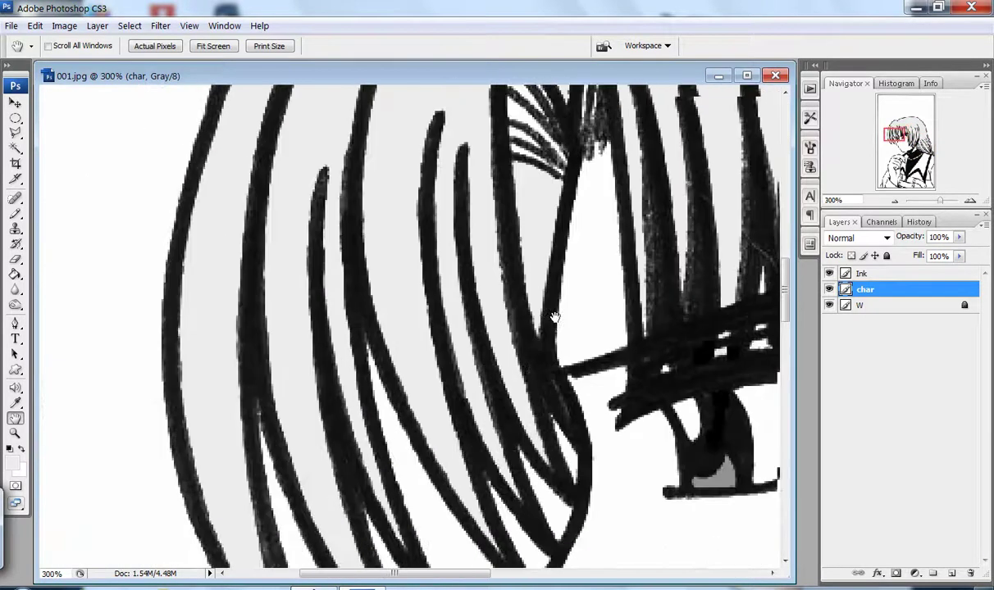
{"action": "left_click_drag", "start_coordinate": [369, 410], "coordinate": [481, 448]}
{"action": "left_click", "coordinate": [12, 465]}
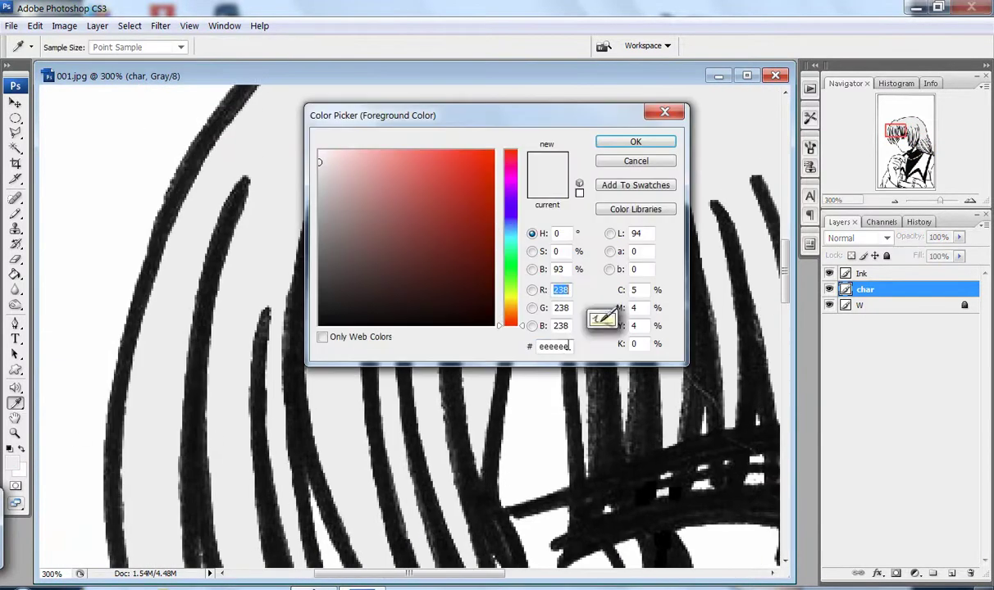
Set the foreground colour to pale grey #d4d4dd.
{"action": "double_click", "coordinate": [553, 347]}
{"action": "type", "text": "d4d4dd"}
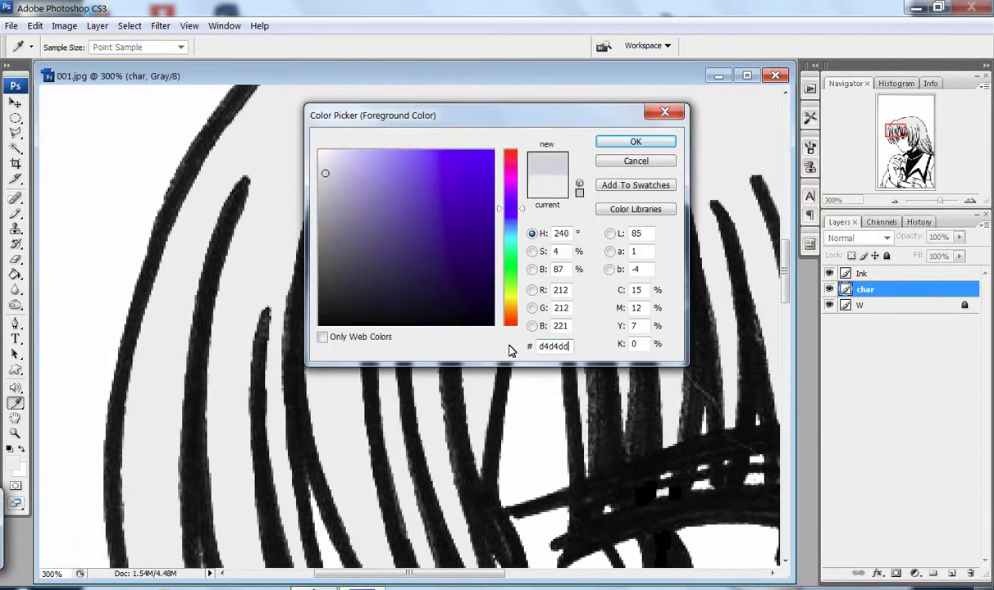
{"action": "key", "text": "Return"}
{"action": "left_click", "coordinate": [13, 465]}
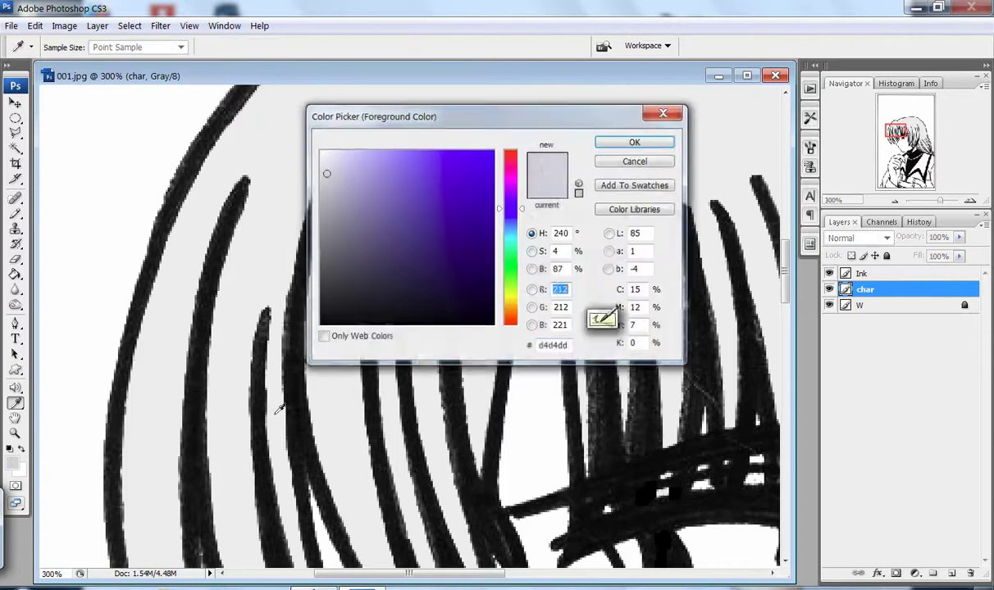
{"action": "double_click", "coordinate": [553, 346]}
{"action": "type", "text": "d4d4dd"}
{"action": "key", "text": "Return"}
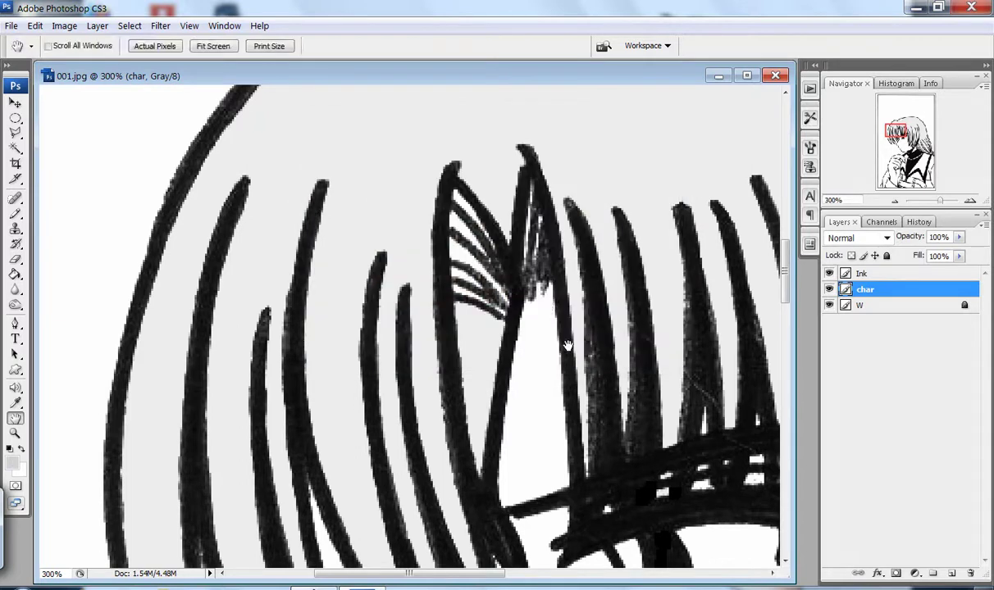
Fill and pencil the gaps between the fringe hatching strokes with the pale grey.
{"action": "key", "text": "g"}
{"action": "left_click", "coordinate": [477, 328]}
{"action": "key", "text": "b"}
{"action": "left_click_drag", "start_coordinate": [438, 205], "coordinate": [508, 285]}
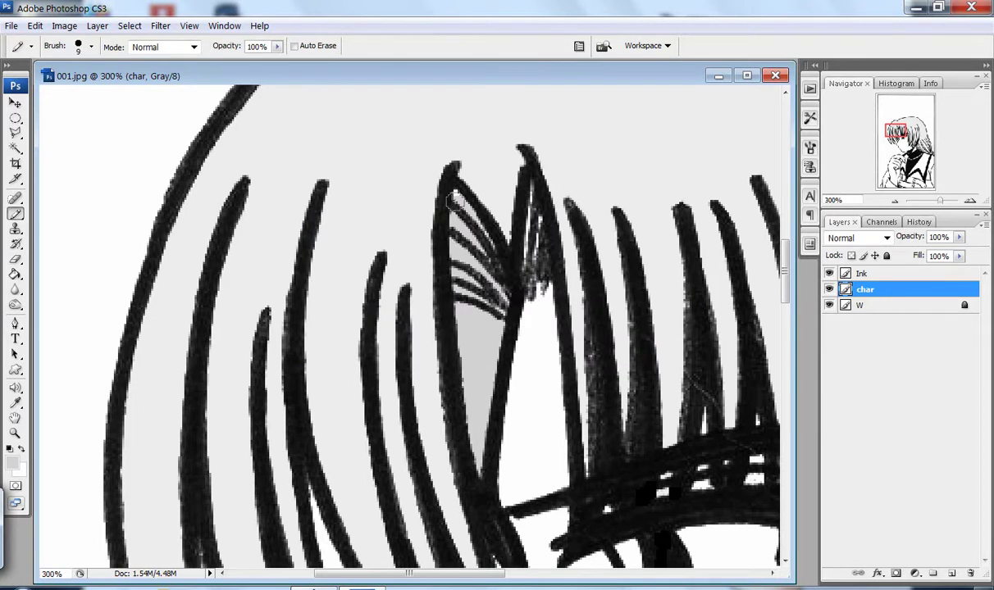
Fill a 5 px feathered Lasso selection near the strand tip, then pan to the hair tie.
{"action": "key", "text": "l"}
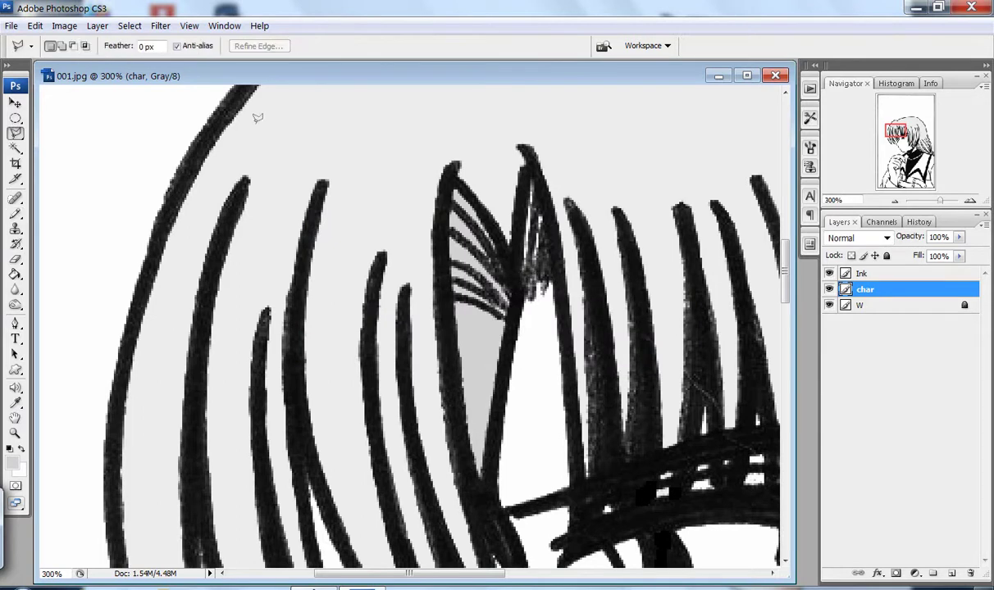
{"action": "double_click", "coordinate": [148, 47]}
{"action": "type", "text": "5"}
{"action": "left_click_drag", "start_coordinate": [569, 282], "coordinate": [532, 291]}
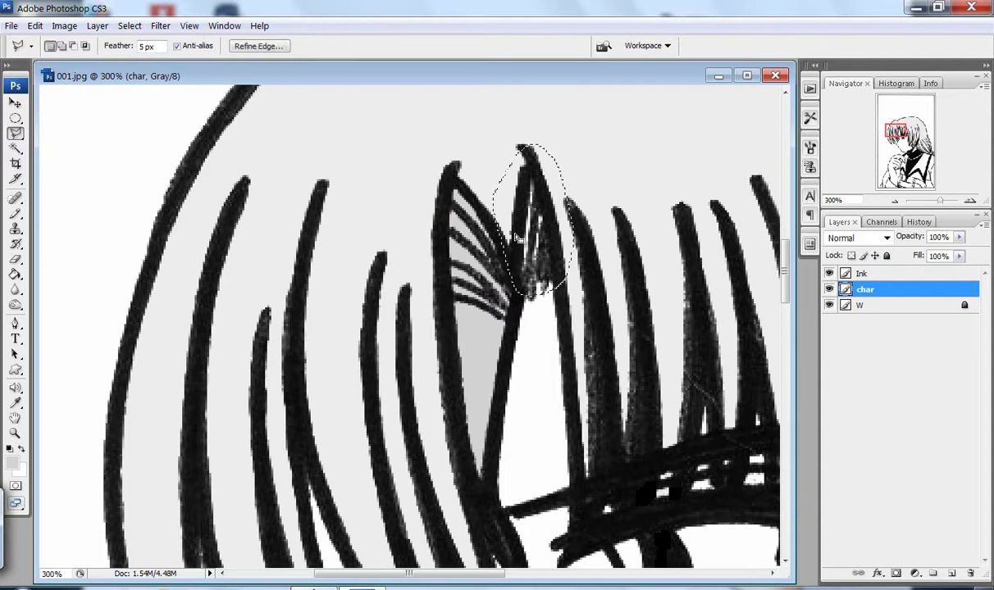
{"action": "key", "text": "g"}
{"action": "left_click", "coordinate": [531, 267]}
{"action": "key", "text": "m"}
{"action": "key", "text": "h"}
{"action": "mouse_move", "coordinate": [608, 413]}
{"action": "left_mouse_down"}
{"action": "mouse_move", "coordinate": [358, 288]}
{"action": "mouse_move", "coordinate": [394, 217]}
{"action": "mouse_move", "coordinate": [384, 426]}
{"action": "mouse_move", "coordinate": [333, 313]}
{"action": "left_mouse_up"}
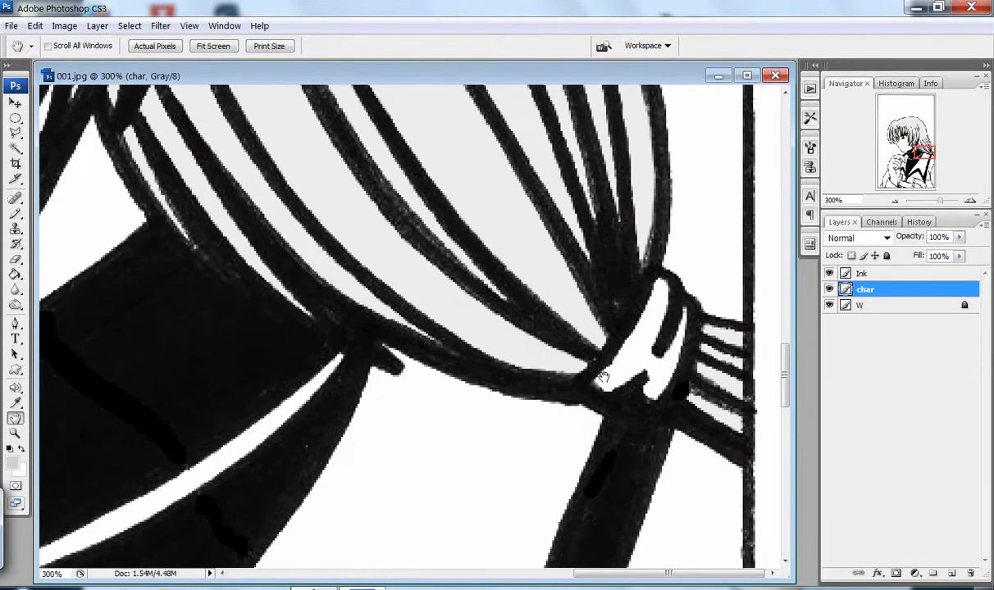
Make Ink active for Magic Wand selection and set foreground to medium grey #676767.
{"action": "key", "text": "w"}
{"action": "left_click", "coordinate": [868, 273]}
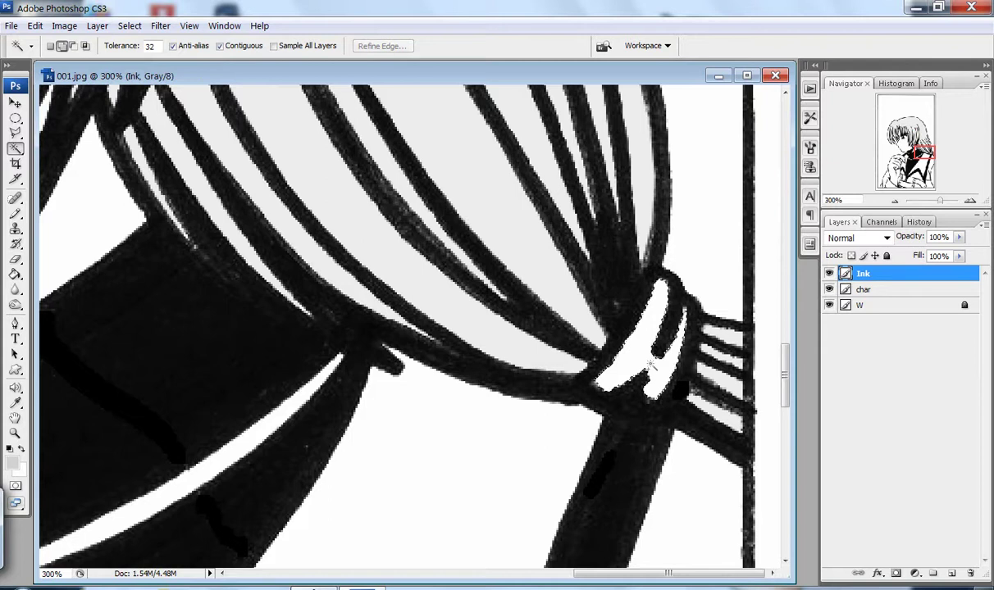
{"action": "key", "text": "i"}
{"action": "left_click", "coordinate": [8, 462]}
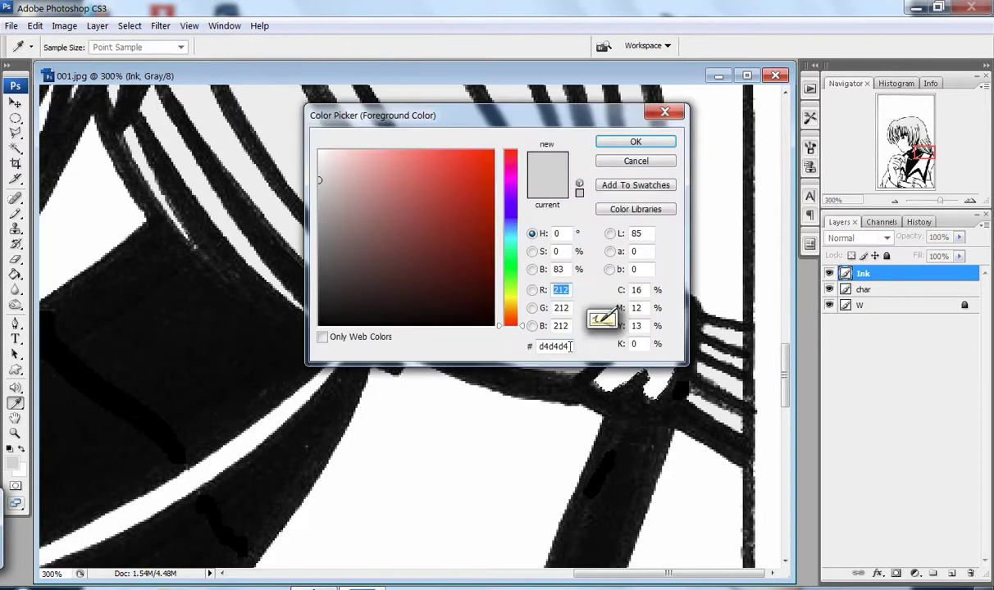
{"action": "type", "text": "676767"}
{"action": "key", "text": "Return"}
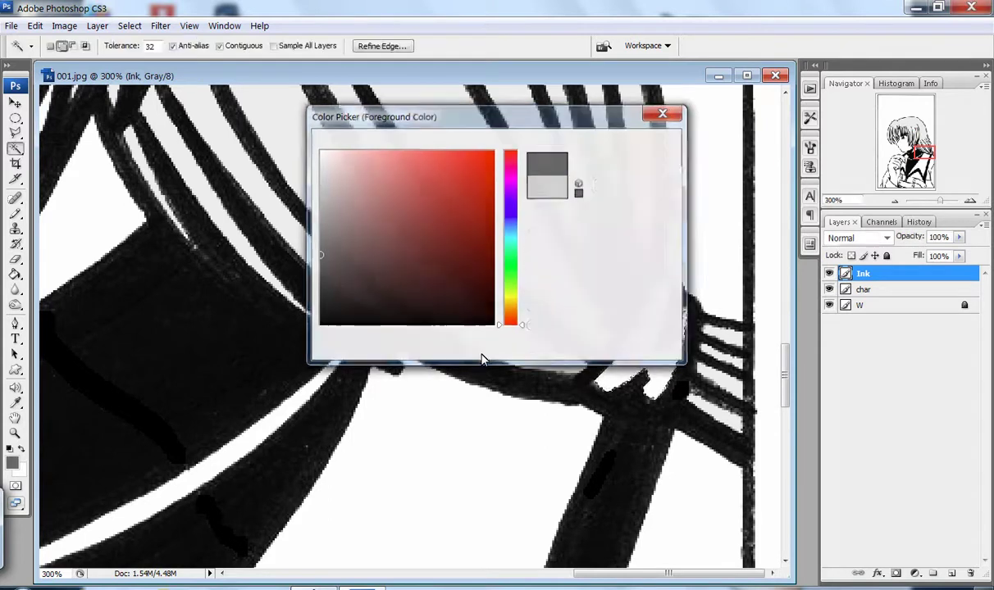
Fill and touch up the hair tie grey on char, then zoom out to head and shoulders.
{"action": "key", "text": "g"}
{"action": "left_click", "coordinate": [864, 289]}
{"action": "left_click", "coordinate": [652, 332]}
{"action": "key", "text": "b"}
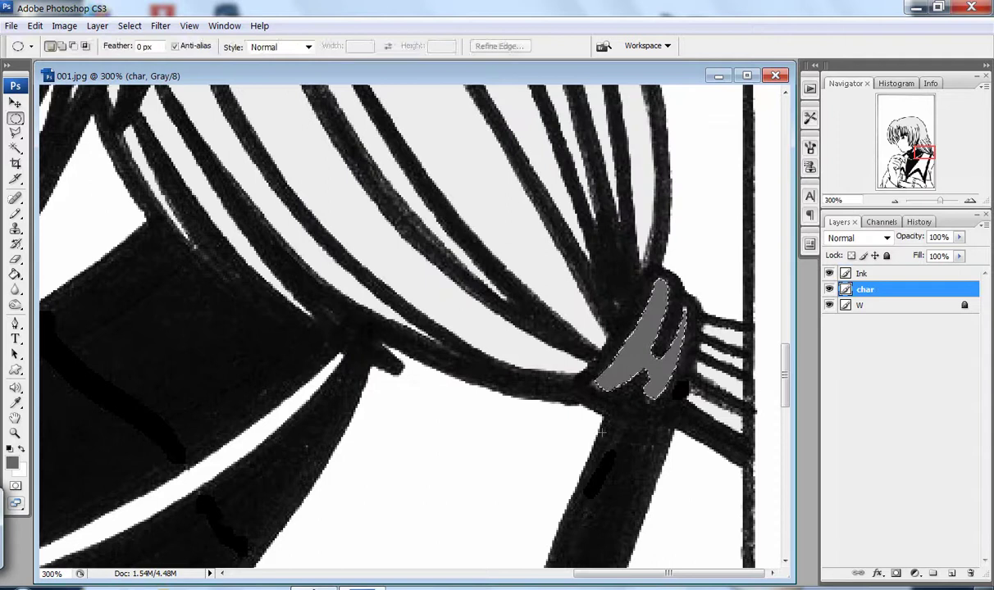
{"action": "left_click_drag", "start_coordinate": [628, 352], "coordinate": [635, 373]}
{"action": "key", "text": "shift+b"}
{"action": "left_click_drag", "start_coordinate": [923, 204], "coordinate": [930, 201]}
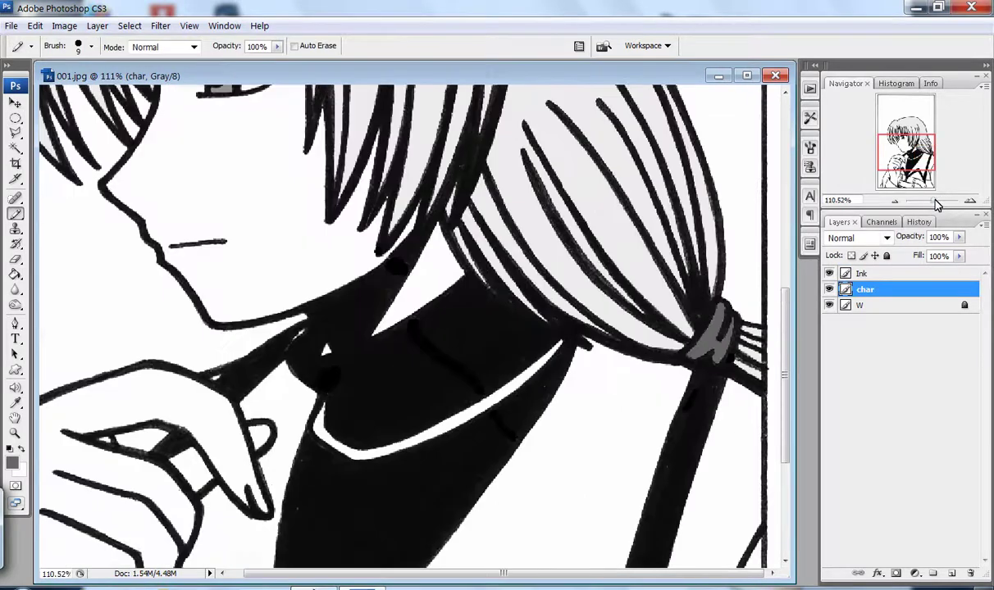
{"action": "left_click", "coordinate": [18, 434]}
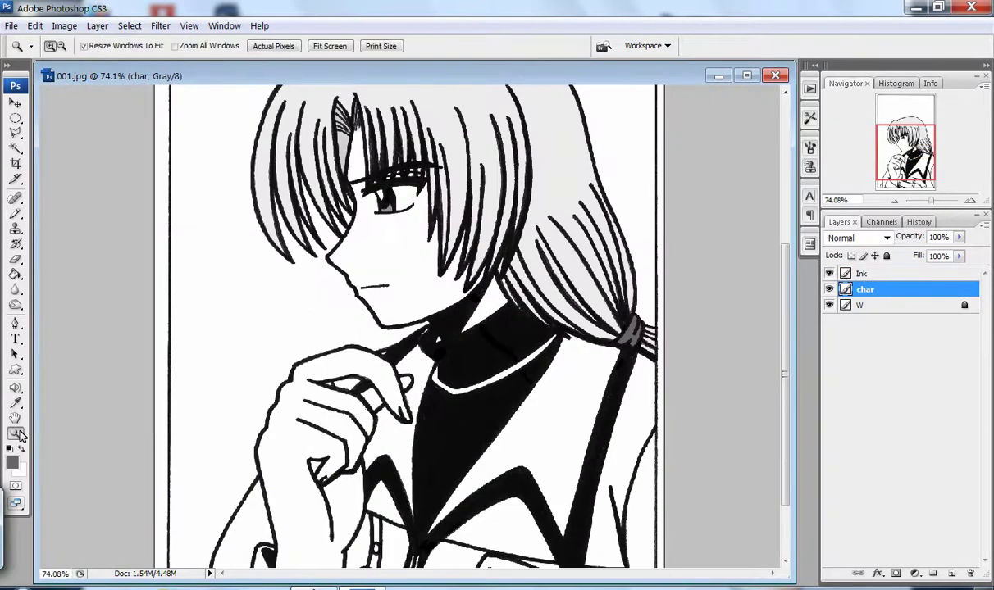
Open SODPg05.psd from the Shadow Of Destiny Doujinshi Photoshop folder as reference.
{"action": "left_click", "coordinate": [348, 458]}
{"action": "key", "text": "ctrl+o"}
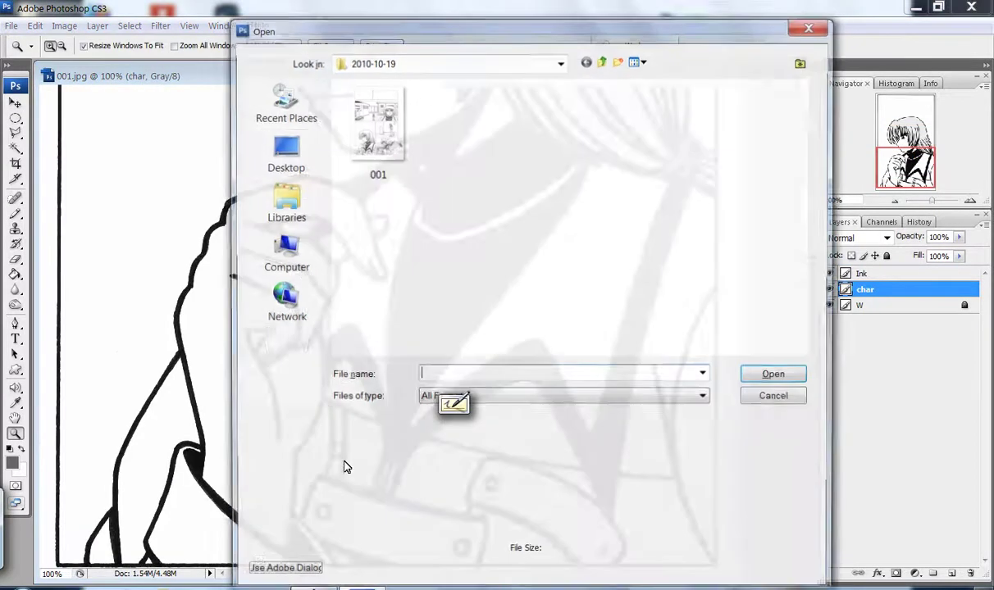
{"action": "left_click", "coordinate": [283, 151]}
{"action": "double_click", "coordinate": [569, 145]}
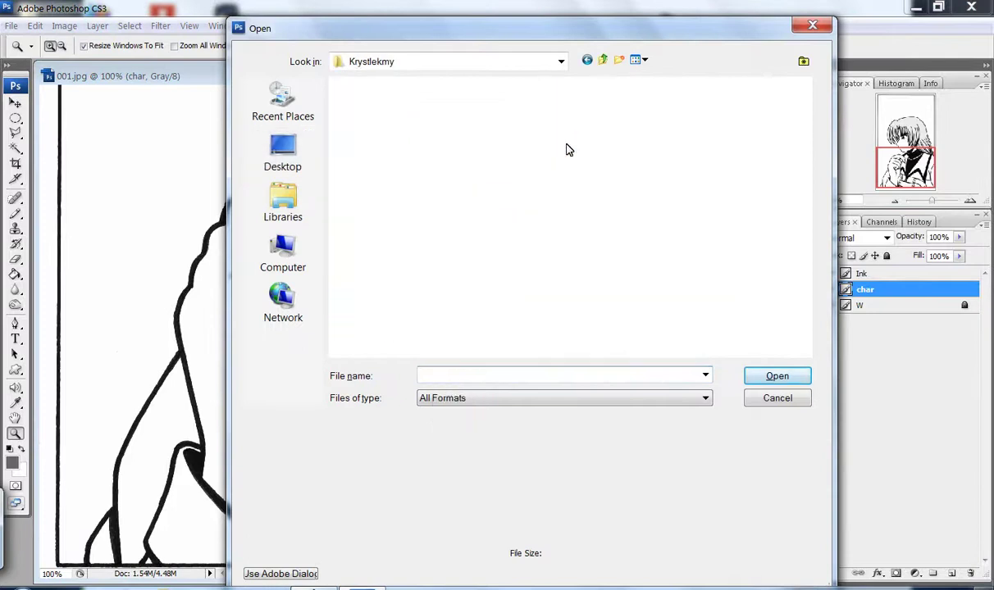
{"action": "double_click", "coordinate": [379, 259]}
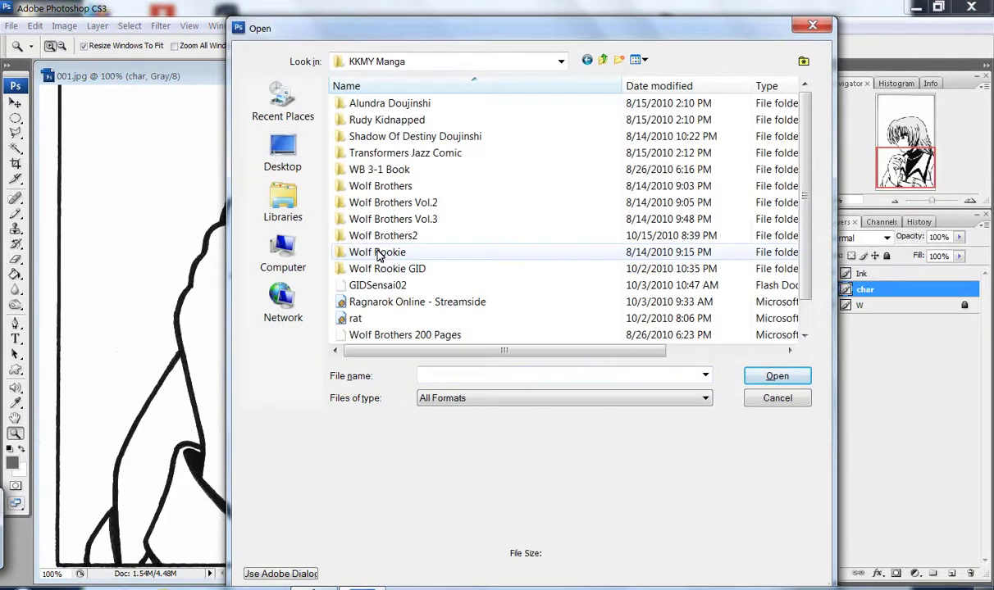
{"action": "double_click", "coordinate": [399, 136]}
{"action": "double_click", "coordinate": [382, 103]}
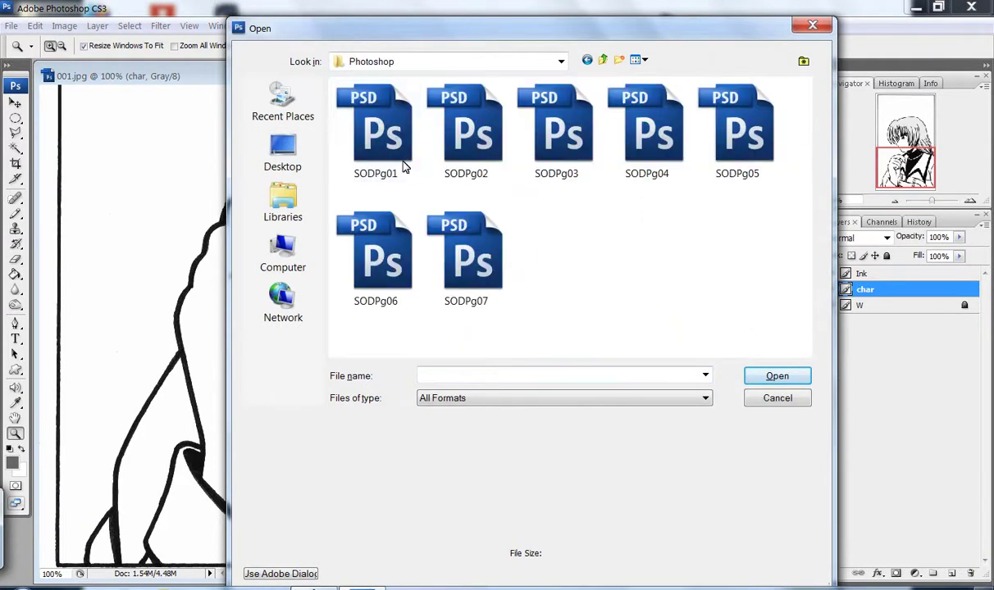
{"action": "left_click", "coordinate": [413, 275]}
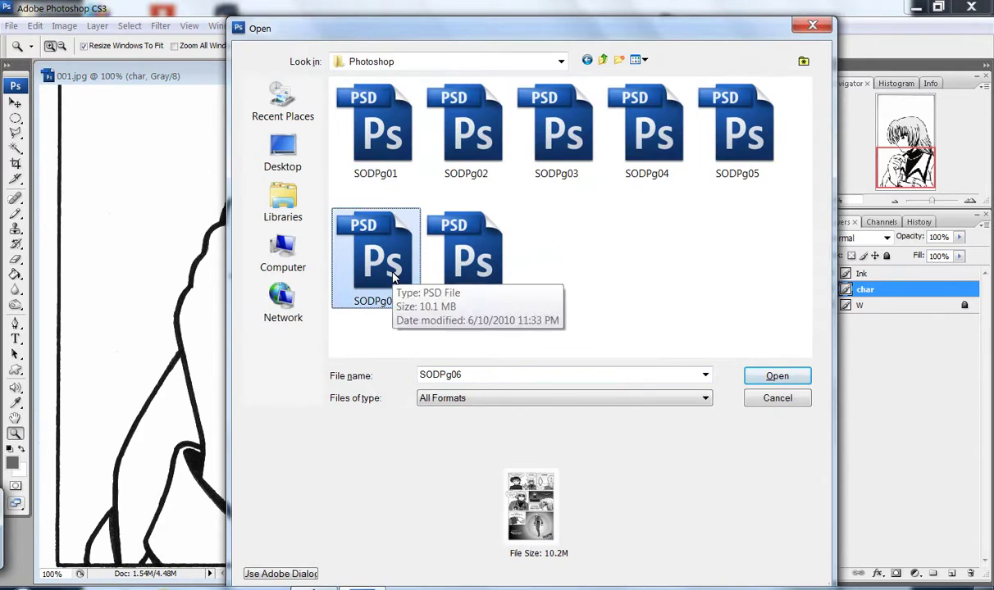
{"action": "double_click", "coordinate": [706, 160]}
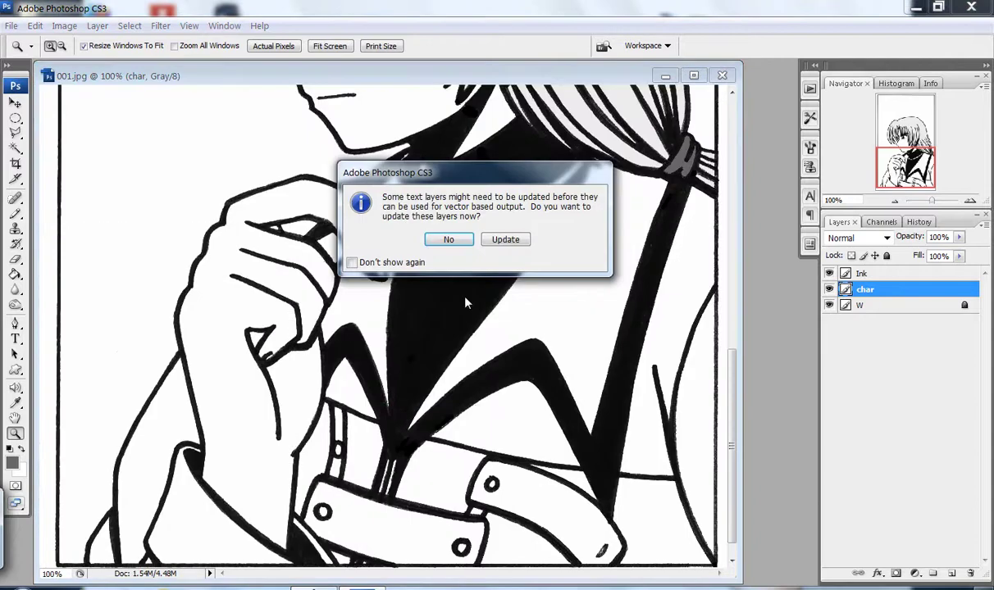
Dismiss the text-layer prompt, zoom in on the screentoned jacket, and minimize the reference window.
{"action": "left_click", "coordinate": [447, 241]}
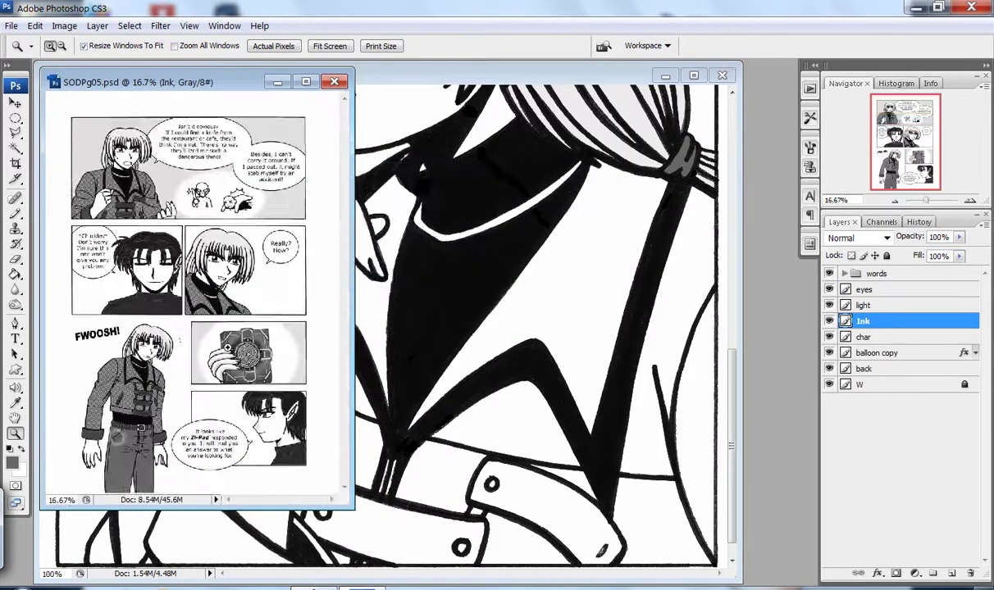
{"action": "left_click", "coordinate": [217, 410]}
{"action": "left_click", "coordinate": [246, 430]}
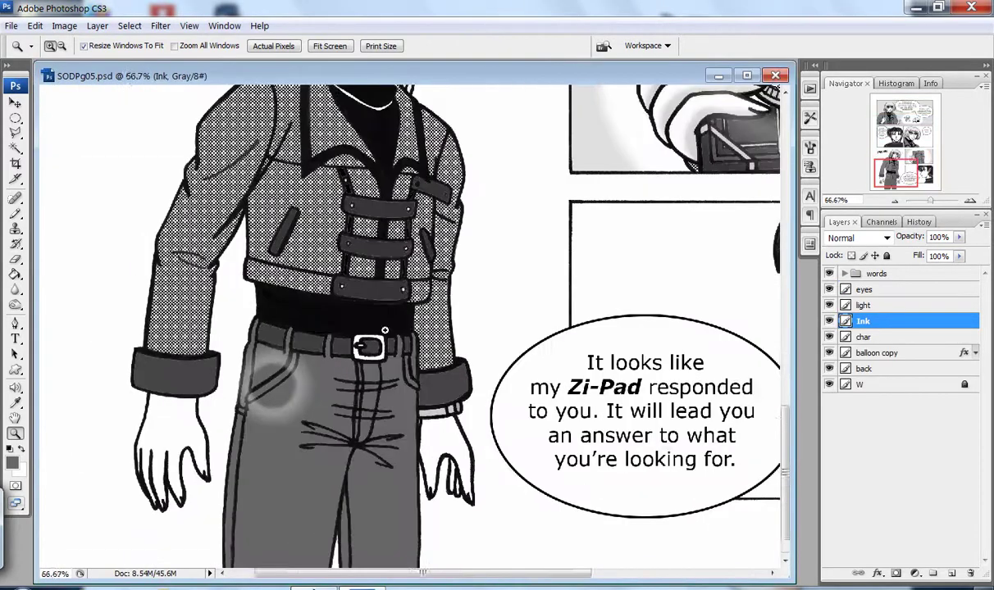
{"action": "left_click", "coordinate": [385, 330]}
{"action": "key", "text": "i"}
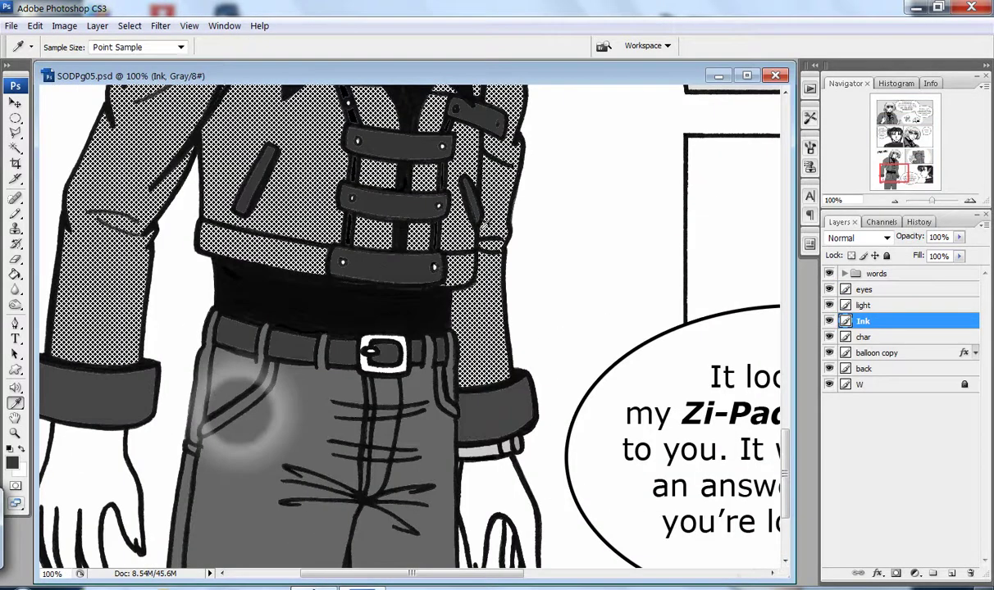
{"action": "left_click", "coordinate": [718, 77]}
Select the strap, collar and cuff pieces on Ink and fill them dark grey on char.
{"action": "key", "text": "w"}
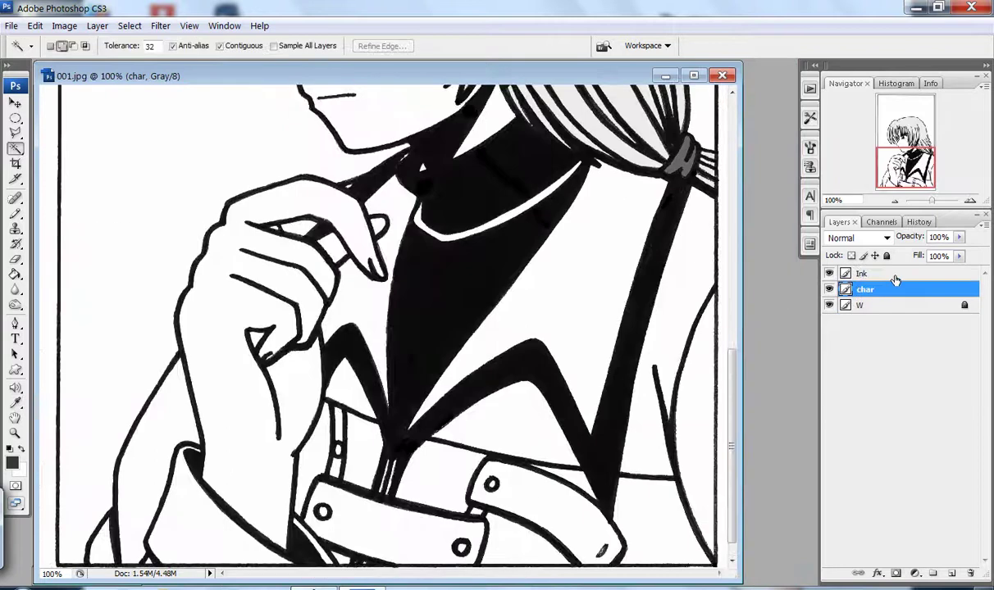
{"action": "key", "text": "alt+bracketright"}
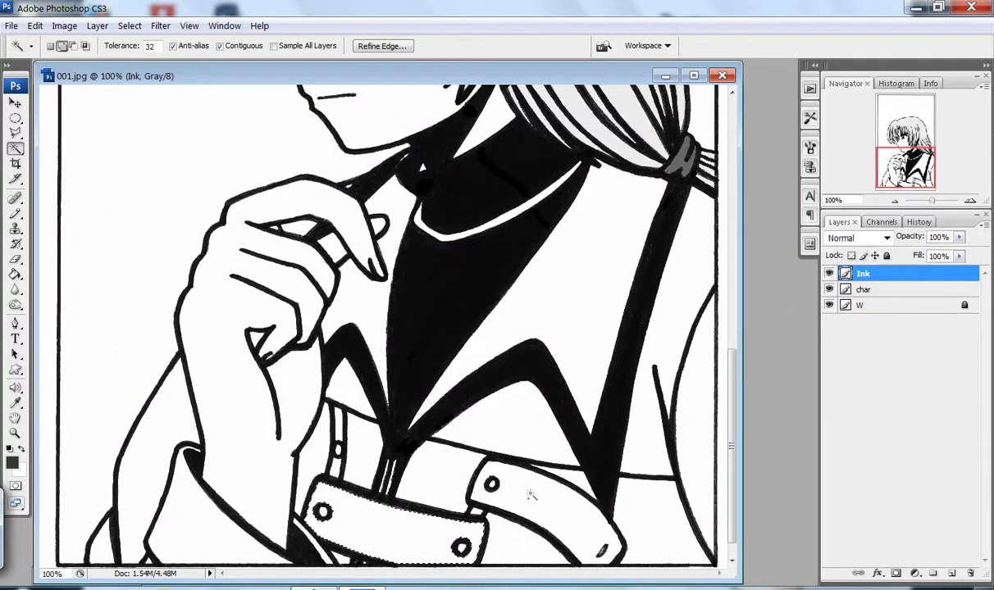
{"action": "left_click", "coordinate": [460, 517]}
{"action": "left_click", "coordinate": [511, 499], "text": "shift"}
{"action": "left_click", "coordinate": [233, 523], "text": "shift"}
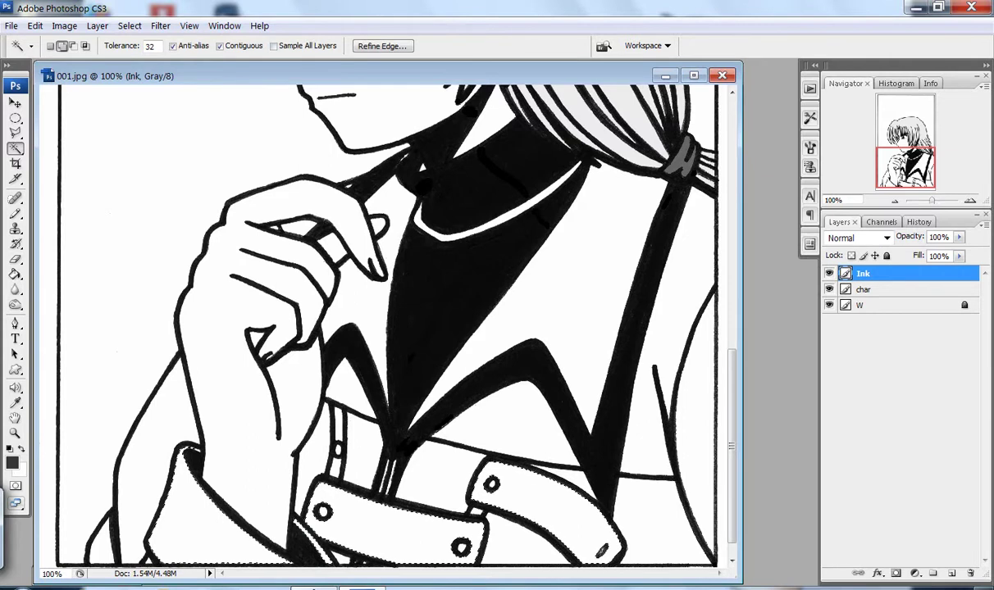
{"action": "key", "text": "g"}
{"action": "left_click", "coordinate": [869, 290]}
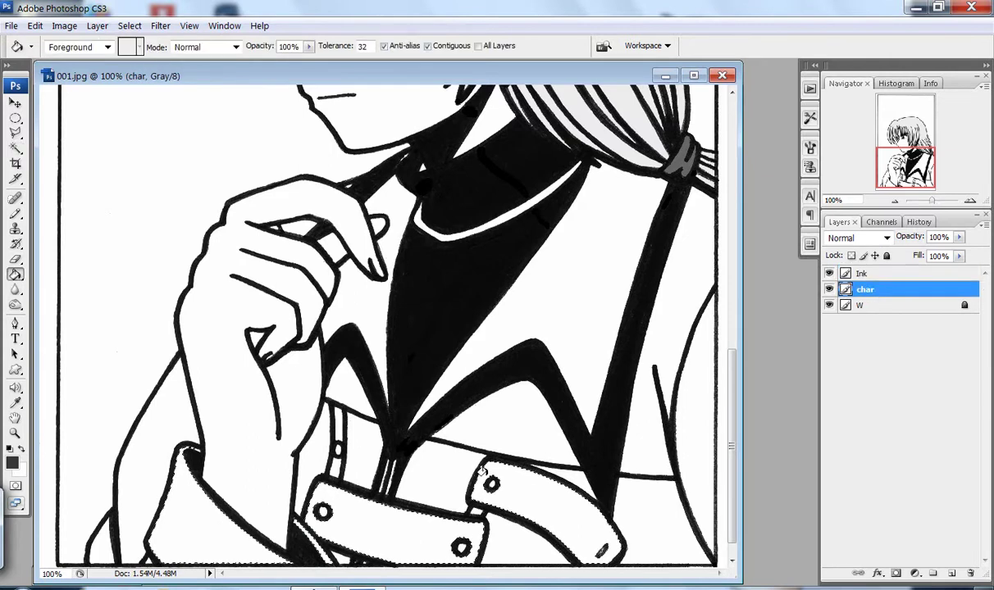
{"action": "left_click", "coordinate": [537, 472]}
{"action": "key", "text": "ctrl+d"}
{"action": "key", "text": "m"}
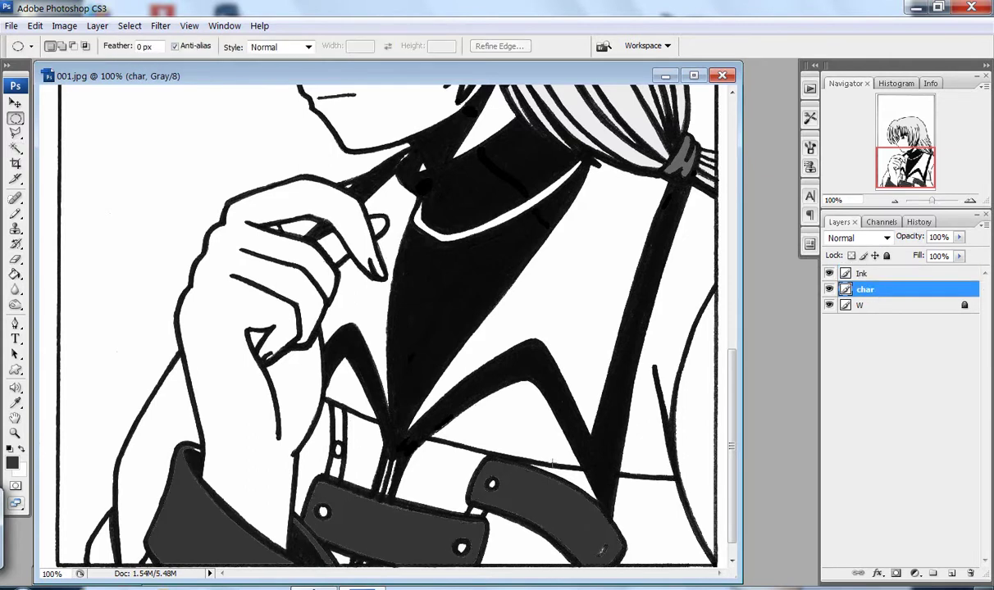
Zoom in and pan to the lower strap pieces.
{"action": "left_click", "coordinate": [16, 433]}
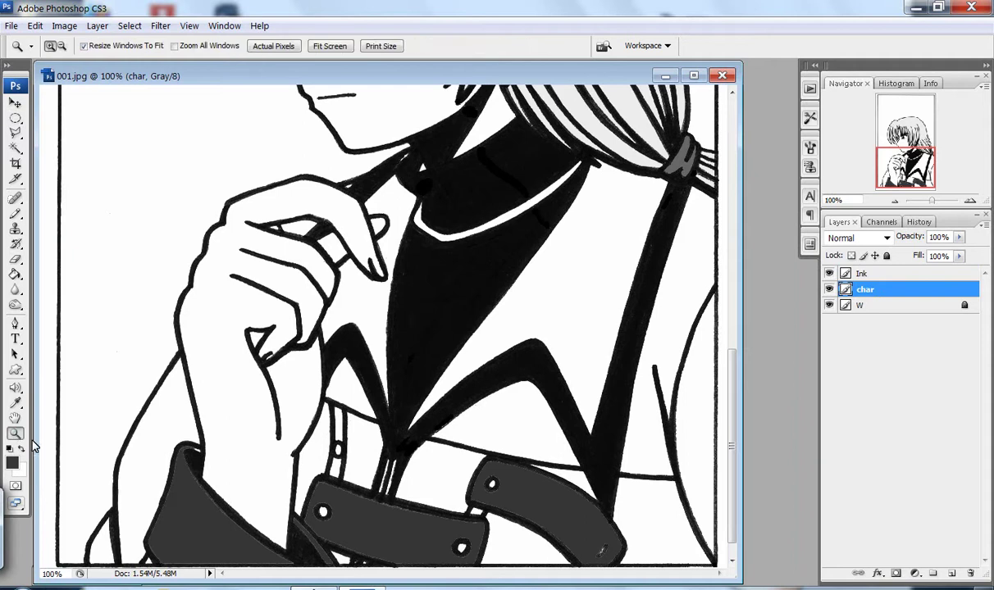
{"action": "left_click", "coordinate": [174, 420]}
{"action": "left_click", "coordinate": [328, 387]}
{"action": "key", "text": "b"}
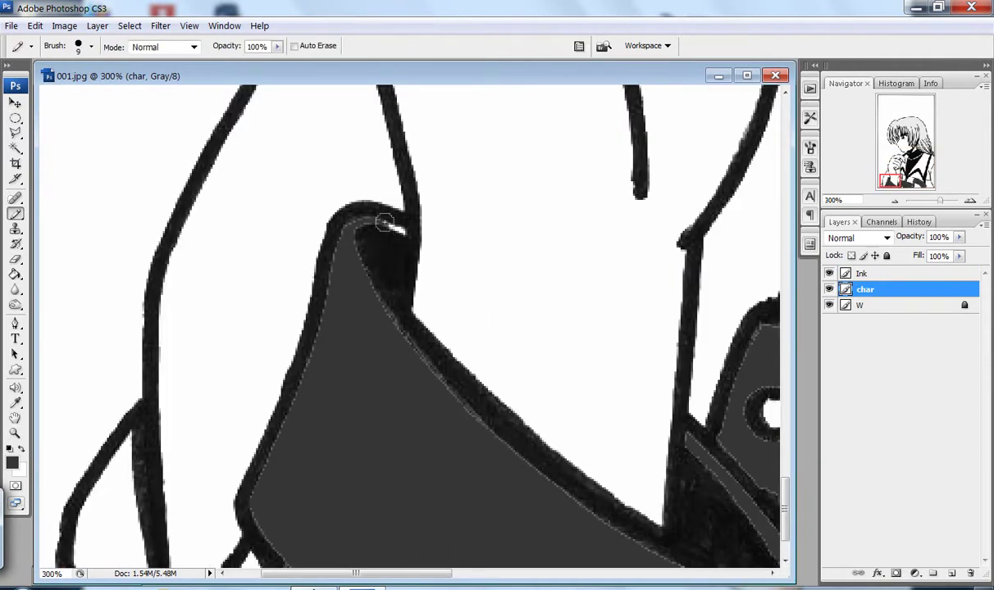
{"action": "key", "text": "h"}
{"action": "mouse_move", "coordinate": [528, 381]}
{"action": "left_mouse_down"}
{"action": "mouse_move", "coordinate": [427, 397]}
{"action": "mouse_move", "coordinate": [276, 393]}
{"action": "left_mouse_up"}
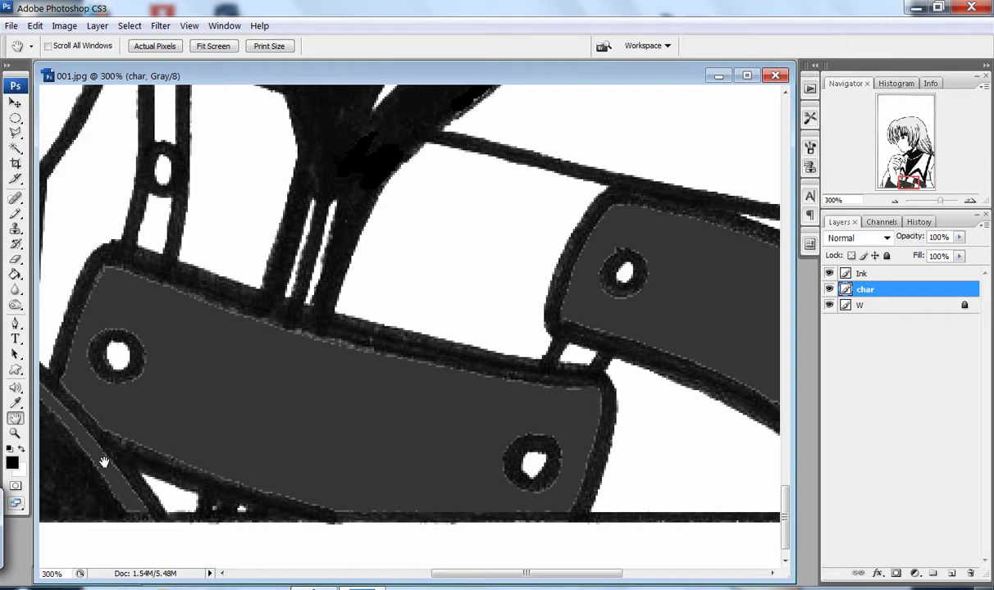
Magic Wand the white strap gaps on Ink, fill them black on char, and zoom out.
{"action": "key", "text": "w"}
{"action": "left_click", "coordinate": [863, 273]}
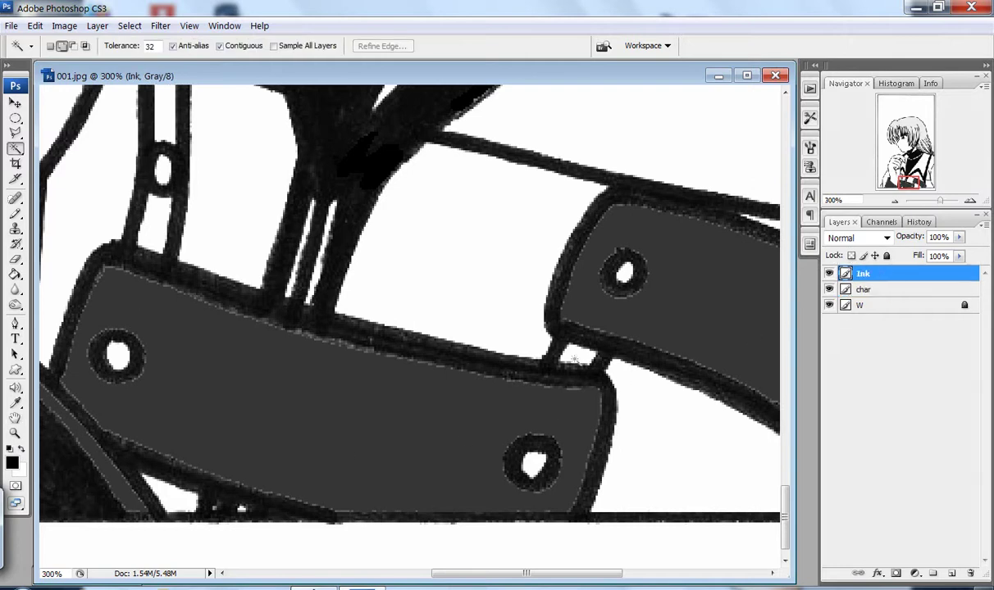
{"action": "left_click", "coordinate": [183, 246]}
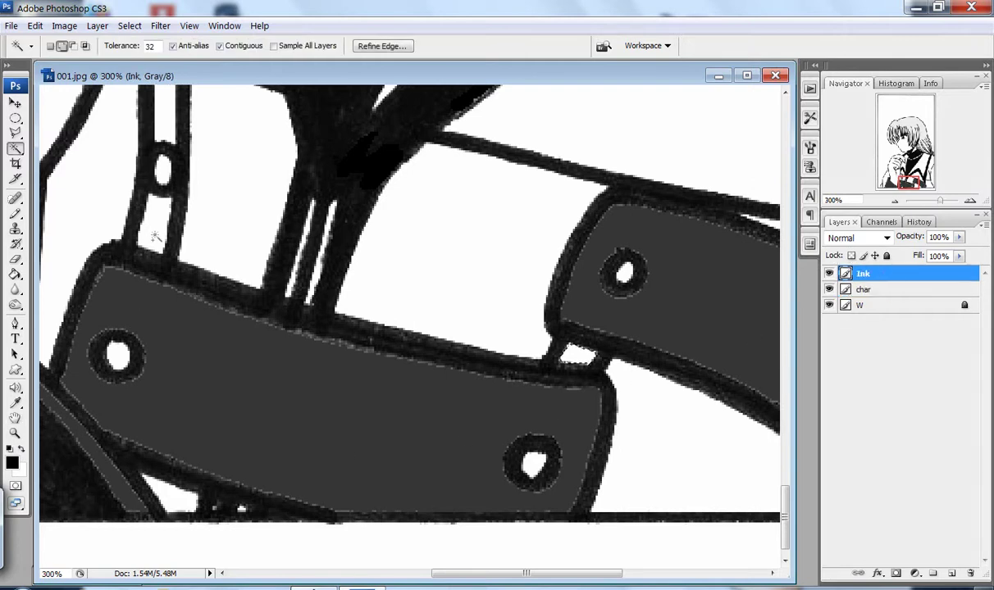
{"action": "key", "text": "g"}
{"action": "left_click", "coordinate": [863, 290]}
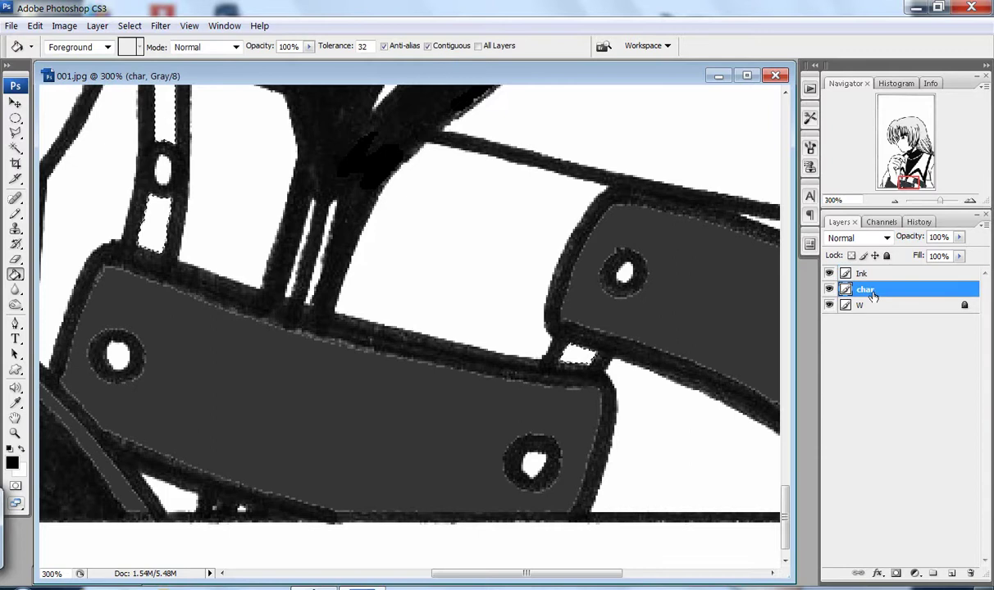
{"action": "left_click", "coordinate": [578, 354]}
{"action": "key", "text": "ctrl+d"}
{"action": "key", "text": "m"}
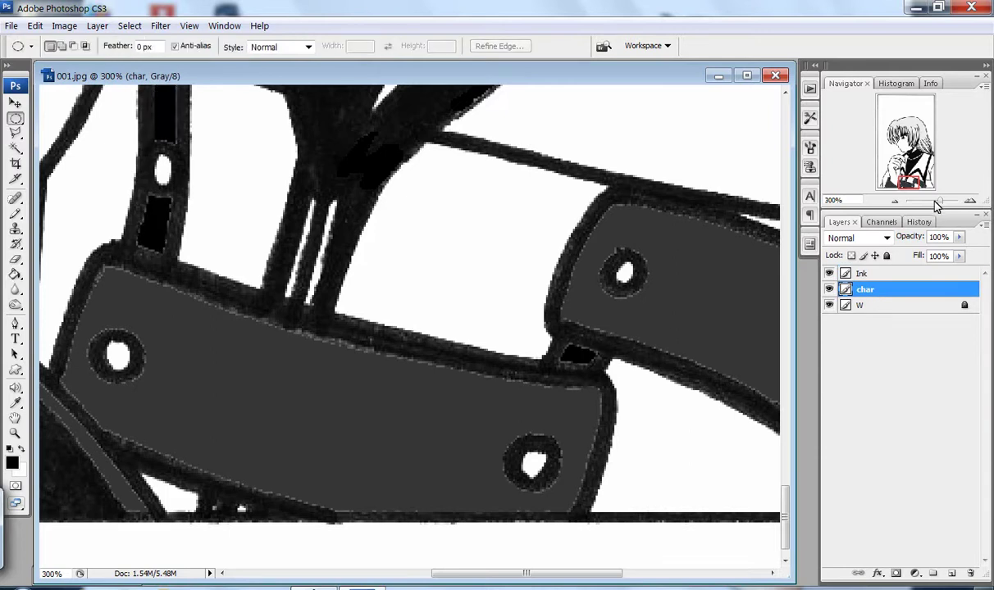
{"action": "left_click_drag", "start_coordinate": [938, 205], "coordinate": [933, 209]}
Magic Wand the white jacket areas on the Ink layer, adding each patch to the selection.
{"action": "key", "text": "w"}
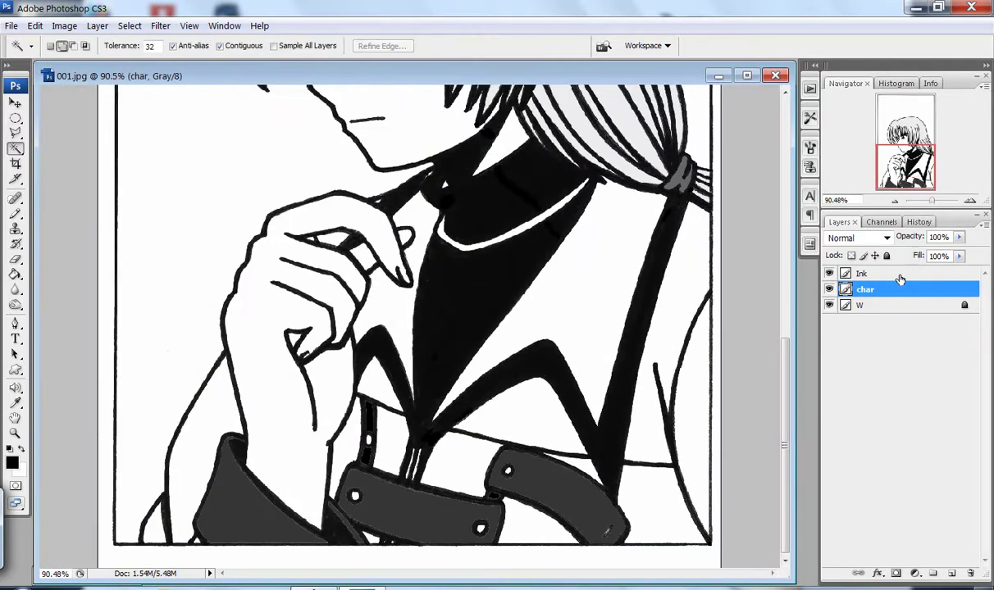
{"action": "left_click", "coordinate": [863, 273]}
{"action": "left_click", "coordinate": [606, 340]}
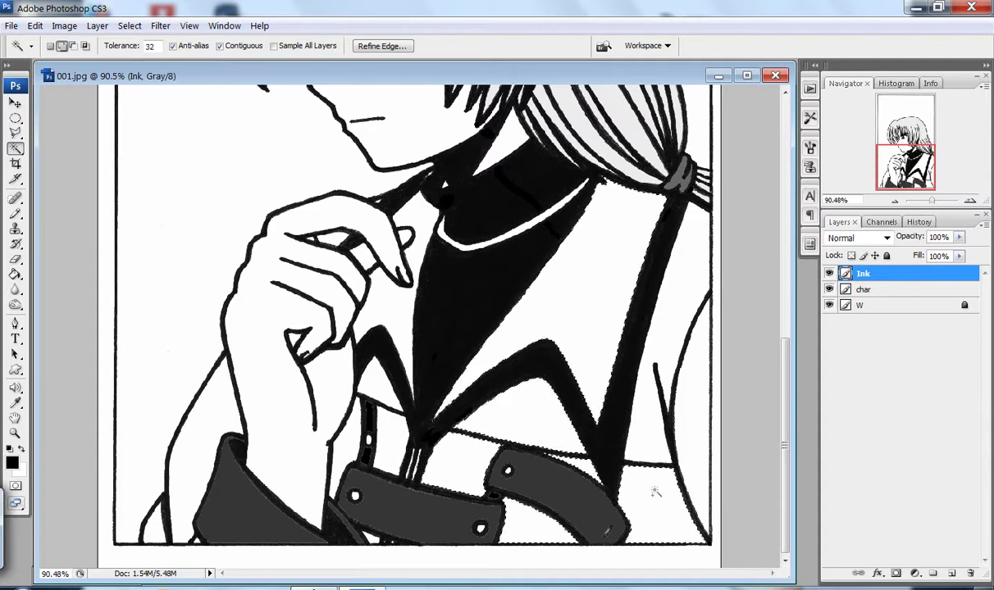
{"action": "left_click", "coordinate": [687, 409], "text": "shift"}
{"action": "left_click", "coordinate": [371, 443], "text": "shift"}
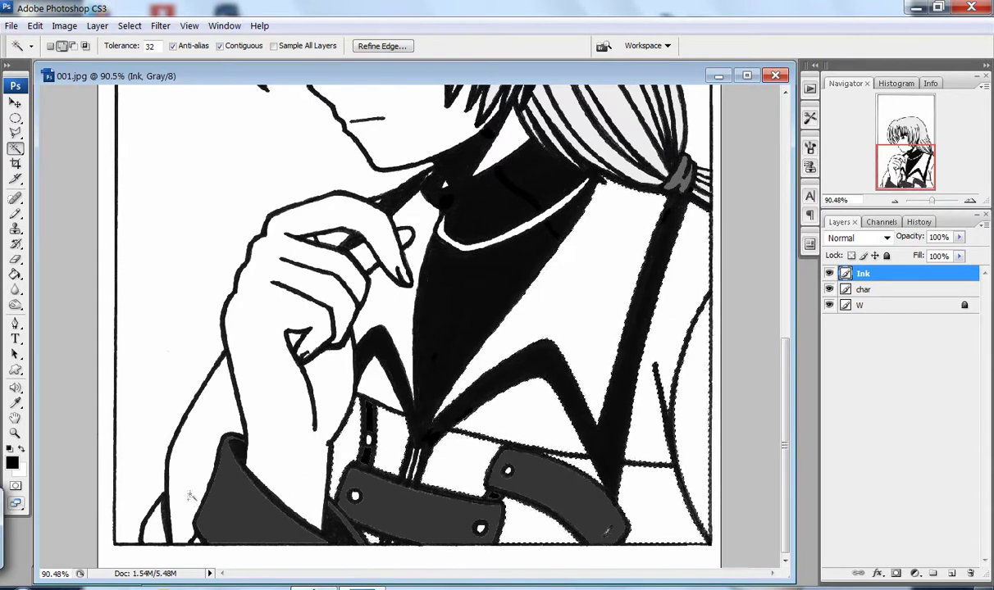
{"action": "left_click", "coordinate": [196, 539], "text": "shift"}
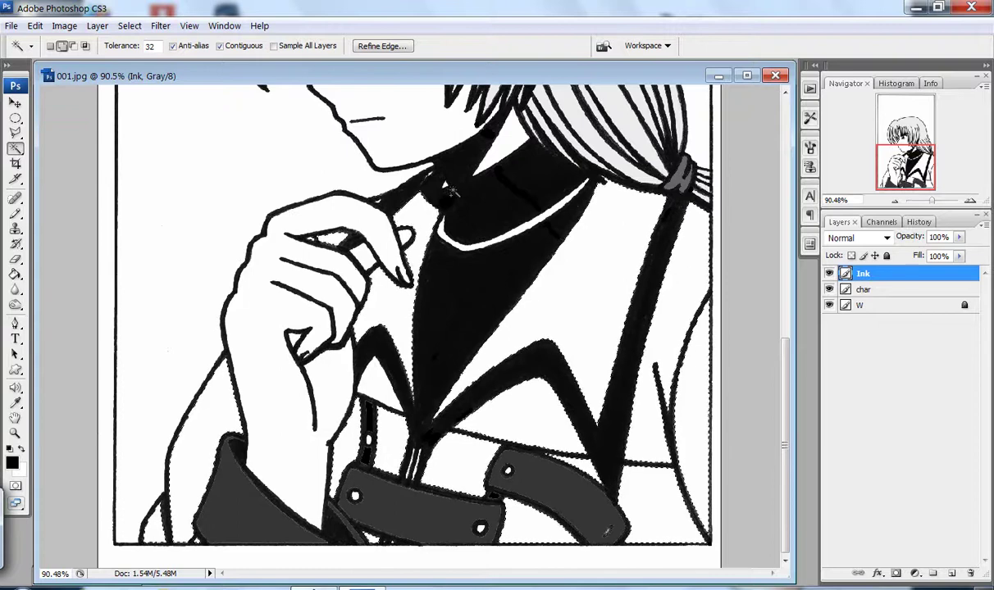
Apply the 60-line 50% dot screentone to the jacket selection on the char layer.
{"action": "left_click", "coordinate": [876, 291]}
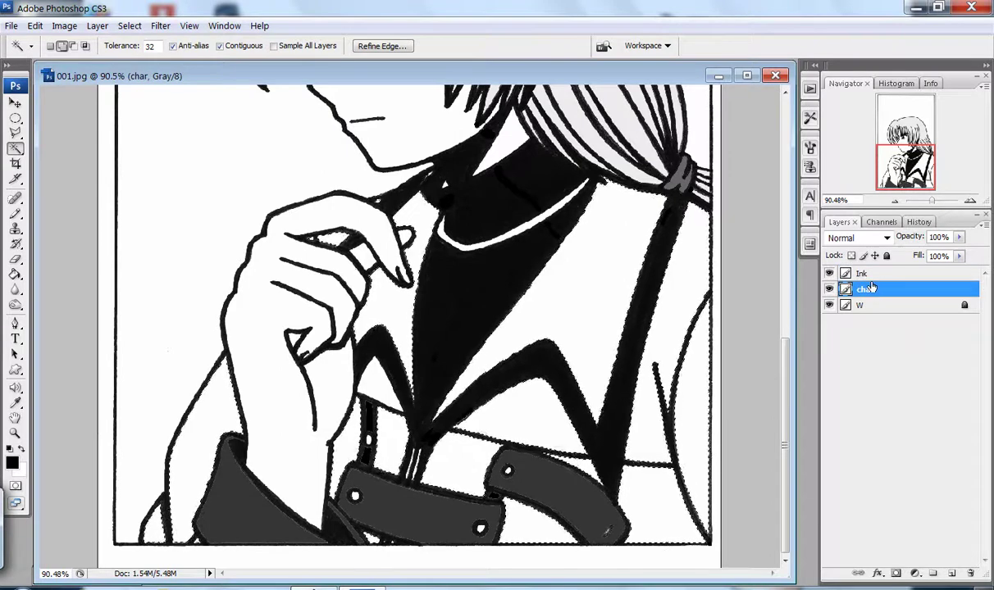
{"action": "key", "text": "ctrl+f"}
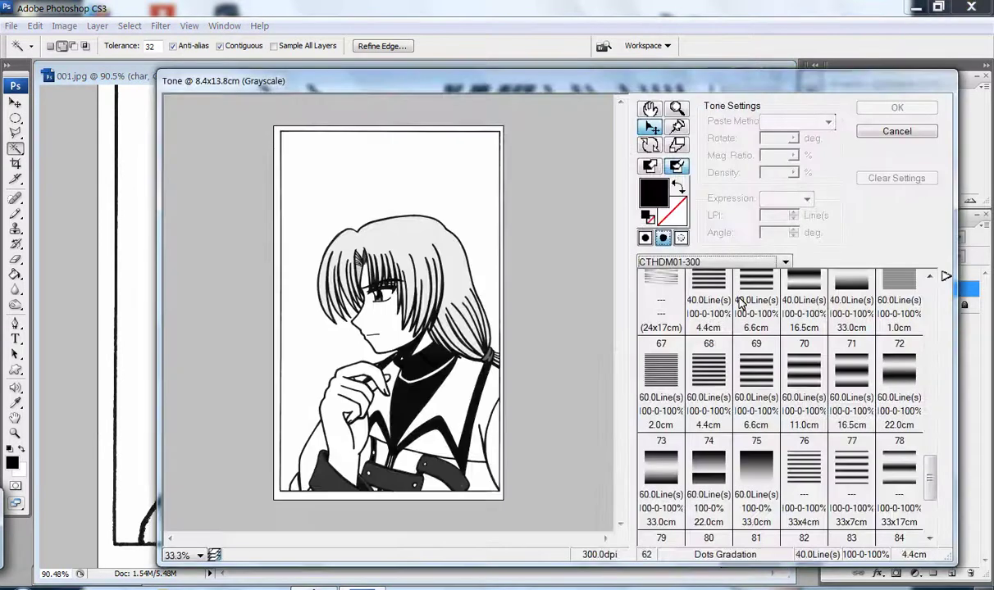
{"action": "mouse_move", "coordinate": [932, 490]}
{"action": "left_mouse_down"}
{"action": "mouse_move", "coordinate": [941, 355]}
{"action": "mouse_move", "coordinate": [937, 379]}
{"action": "left_mouse_up"}
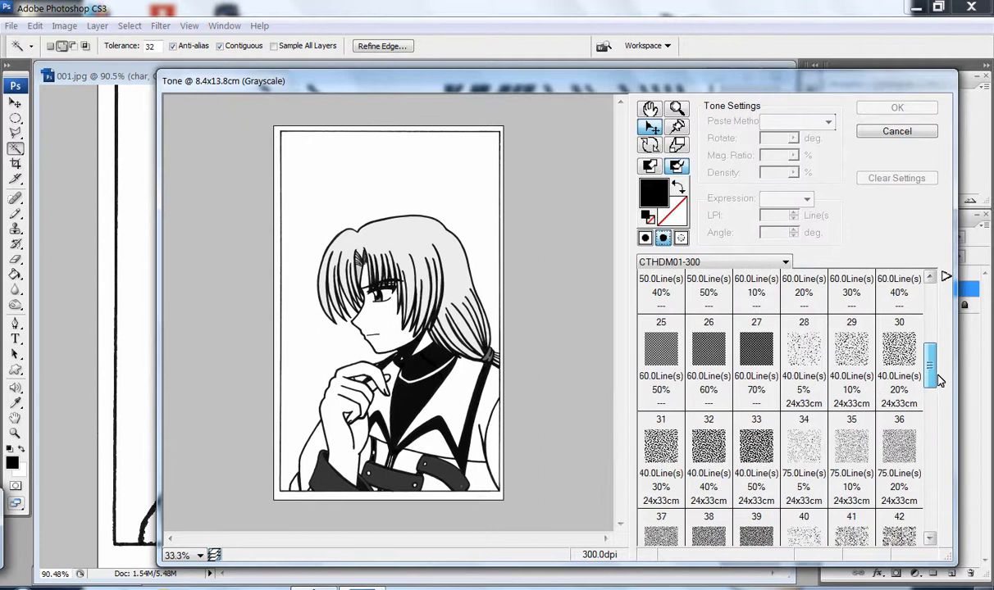
{"action": "left_click", "coordinate": [716, 328]}
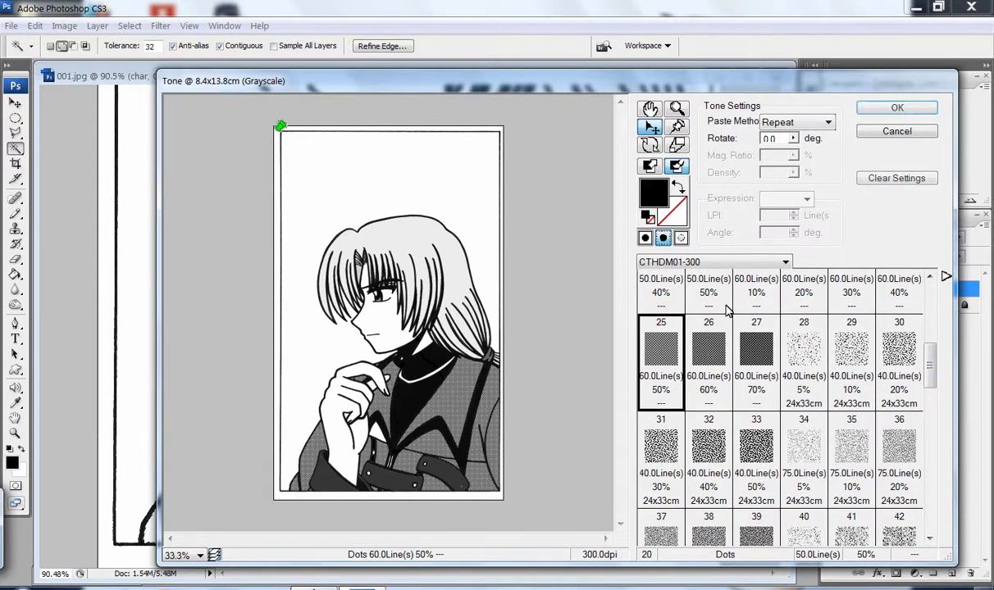
{"action": "left_click", "coordinate": [897, 107]}
Select the remaining white jacket patch with the Magic Wand on the Ink layer.
{"action": "key", "text": "m"}
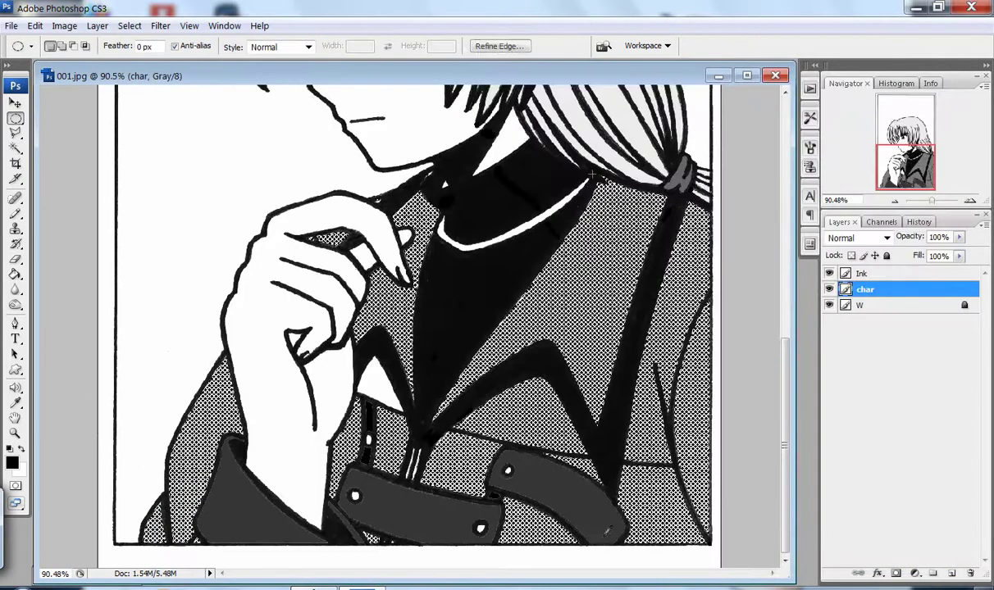
{"action": "key", "text": "w"}
{"action": "left_click", "coordinate": [868, 274]}
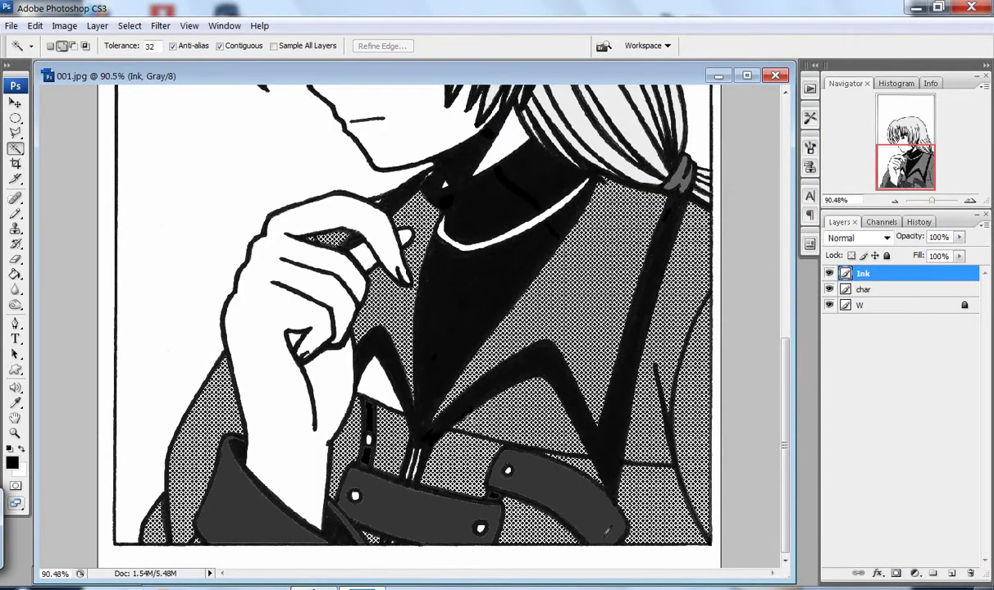
{"action": "left_click", "coordinate": [378, 391]}
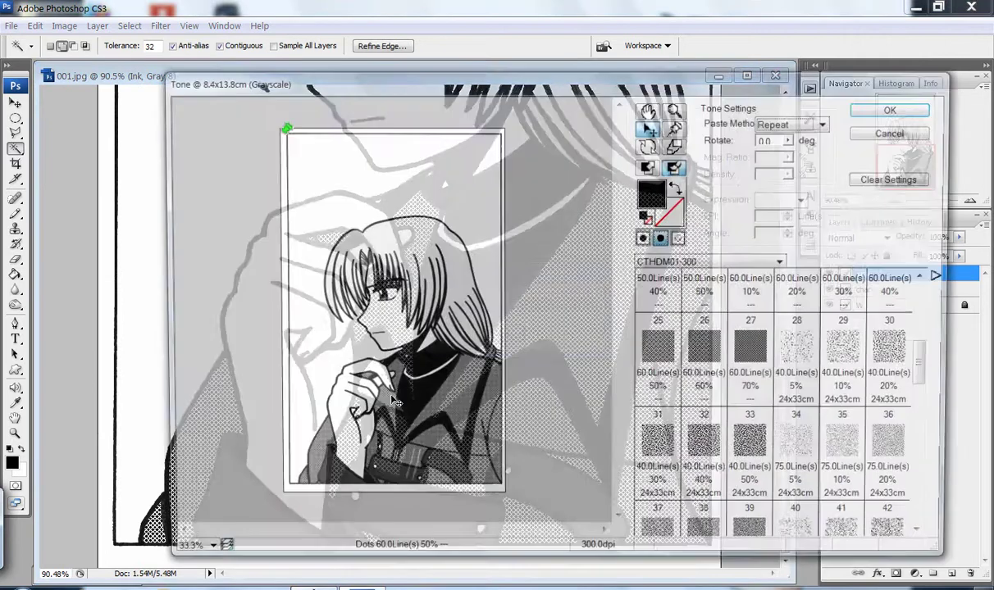
Magic Wand the white area near the fingertip.
{"action": "key", "text": "m"}
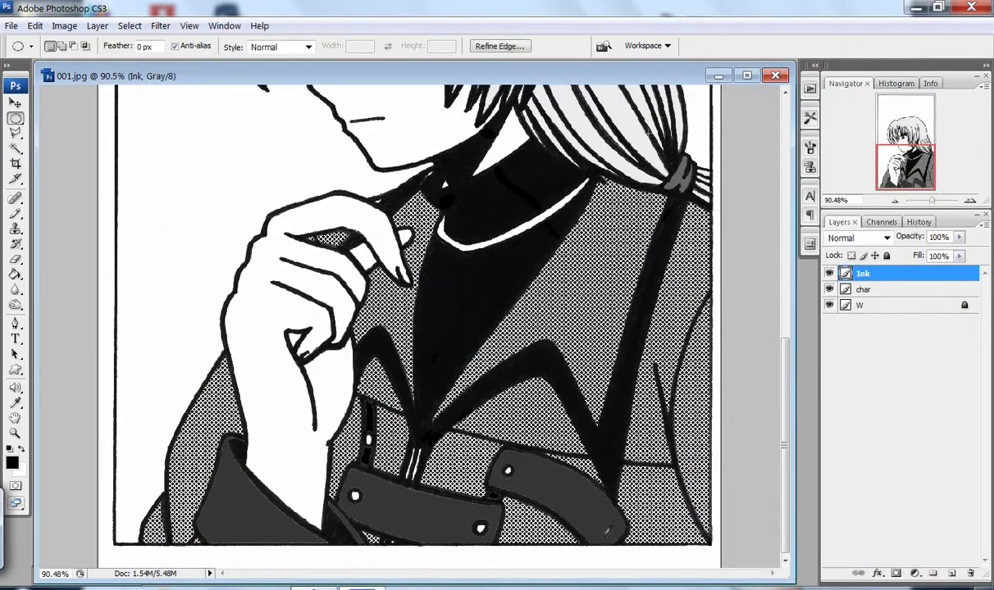
{"action": "key", "text": "l"}
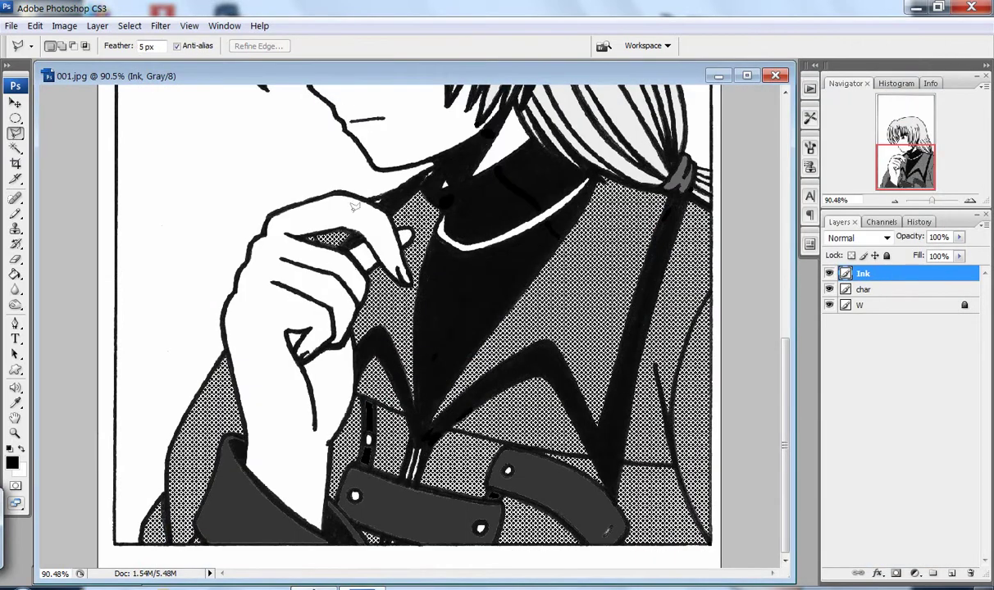
{"action": "key", "text": "w"}
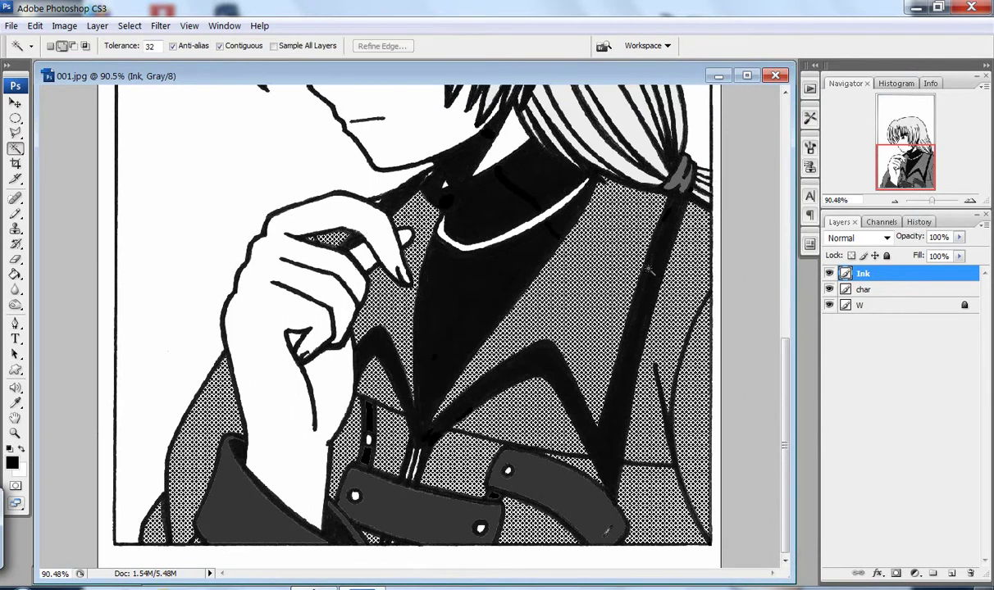
{"action": "left_click", "coordinate": [340, 241]}
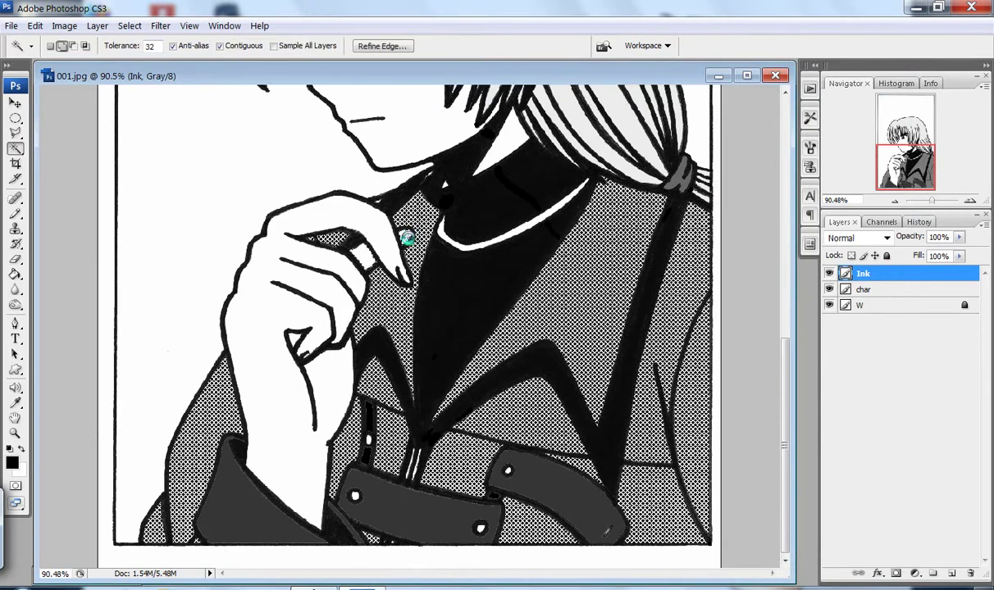
Lasso the shading areas along the three fingers, palm and wrist edge, adding to the selection.
{"action": "key", "text": "l"}
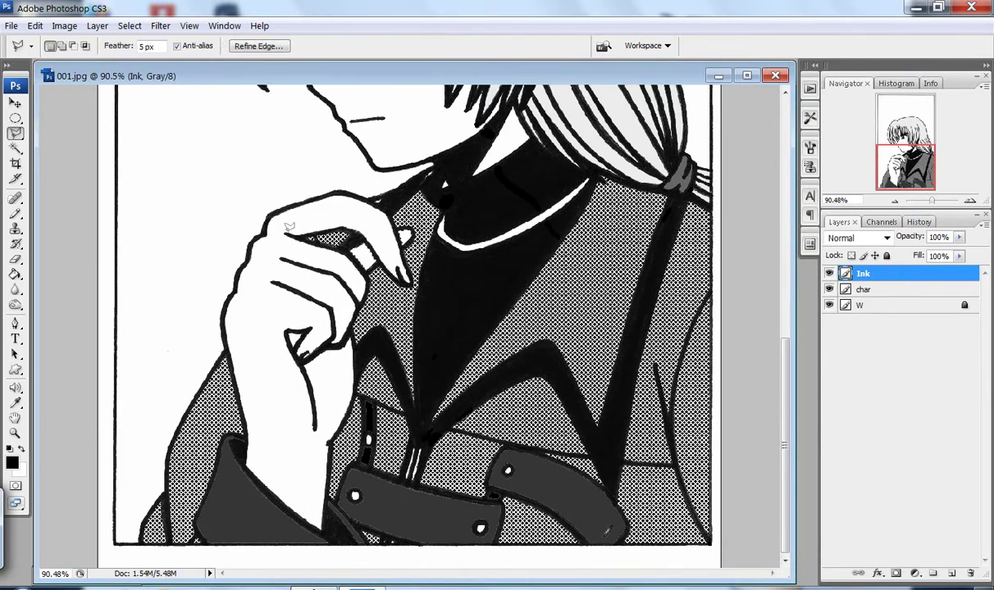
{"action": "left_click", "coordinate": [62, 46]}
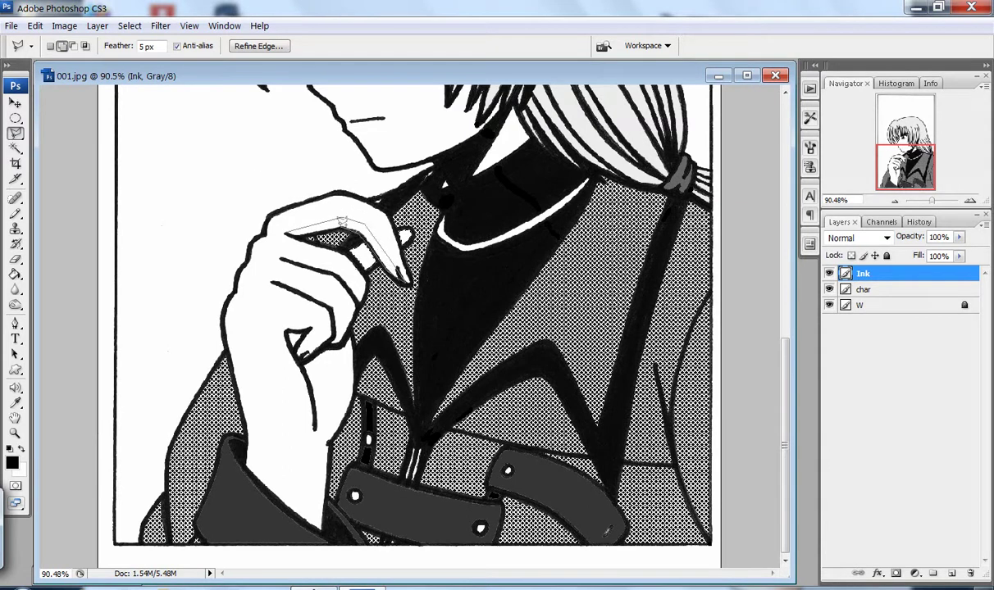
{"action": "left_click_drag", "start_coordinate": [299, 231], "coordinate": [291, 252]}
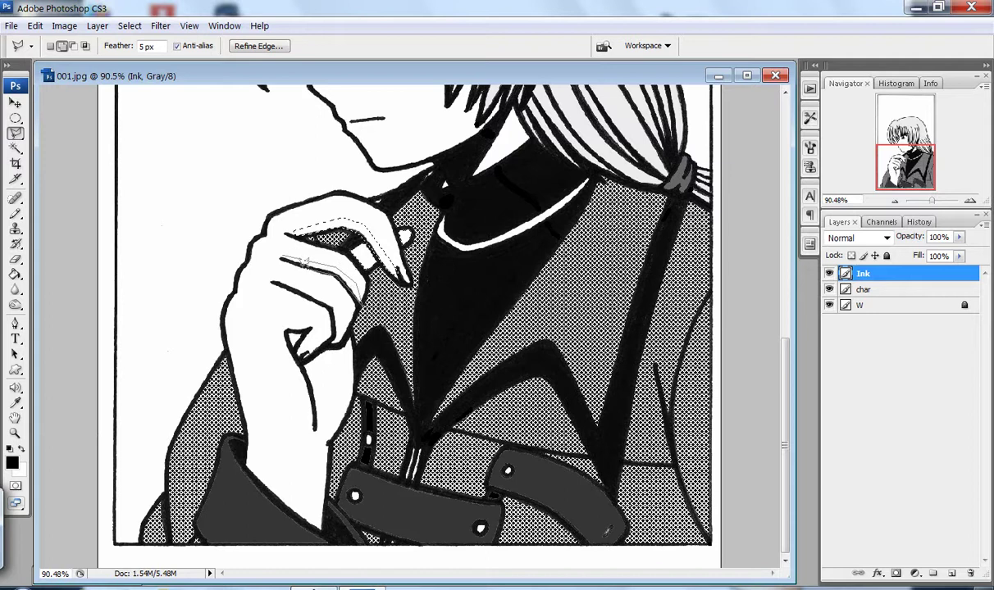
{"action": "left_click_drag", "start_coordinate": [304, 262], "coordinate": [277, 276]}
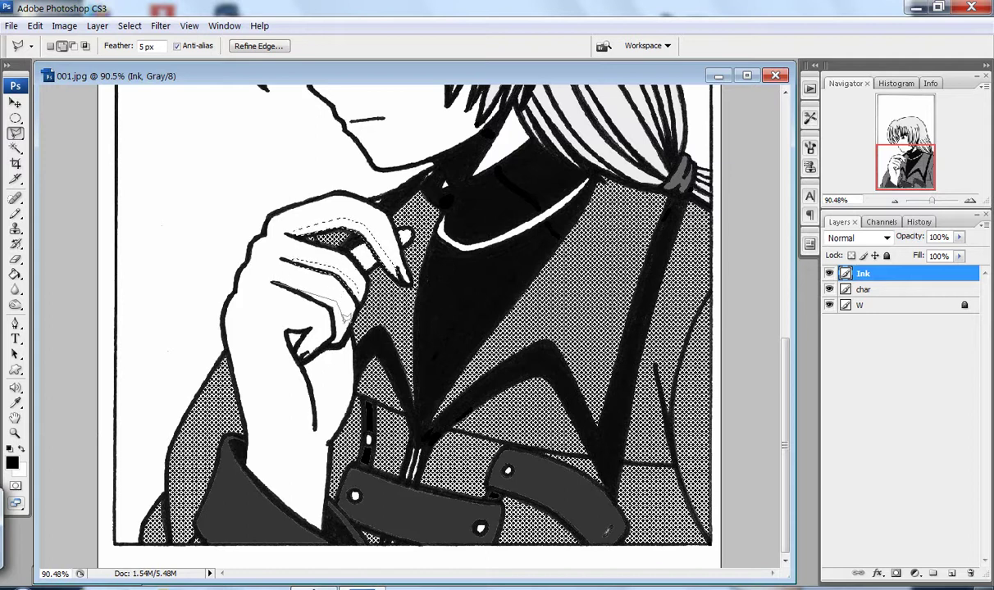
{"action": "left_click_drag", "start_coordinate": [329, 304], "coordinate": [283, 311]}
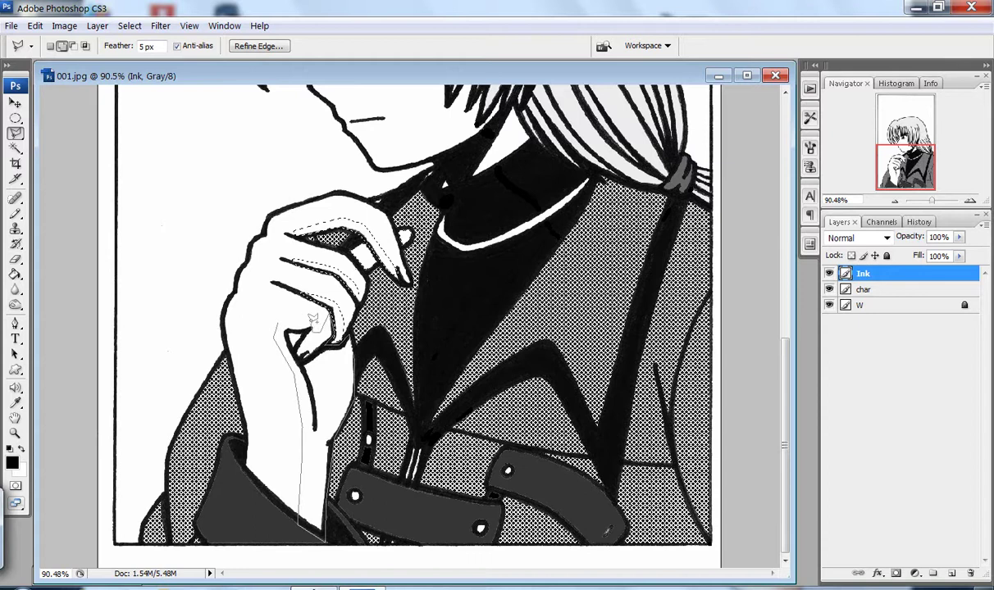
{"action": "left_click_drag", "start_coordinate": [312, 318], "coordinate": [310, 321]}
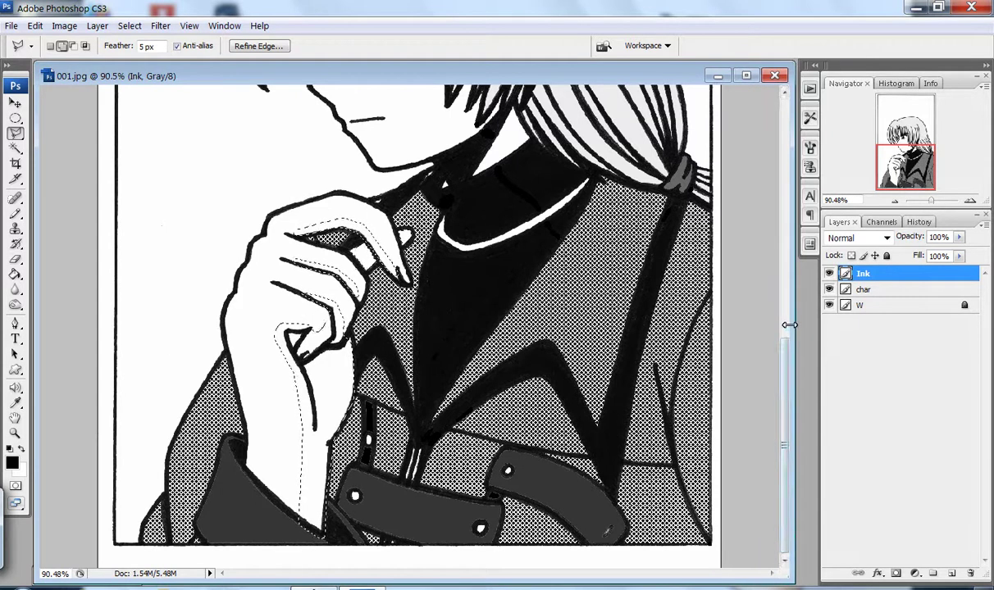
{"action": "mouse_move", "coordinate": [787, 348]}
{"action": "left_mouse_down"}
{"action": "mouse_move", "coordinate": [787, 289]}
{"action": "mouse_move", "coordinate": [803, 262]}
{"action": "left_mouse_up"}
Lasso the face, neck and hand skin area and set the foreground colour to #d4d4d4.
{"action": "key", "text": "w"}
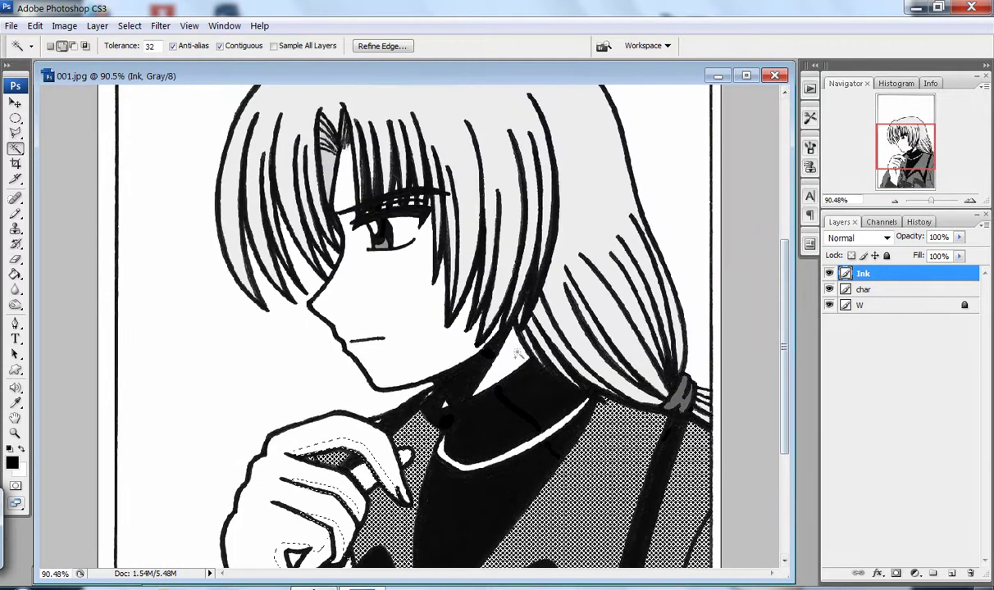
{"action": "key", "text": "l"}
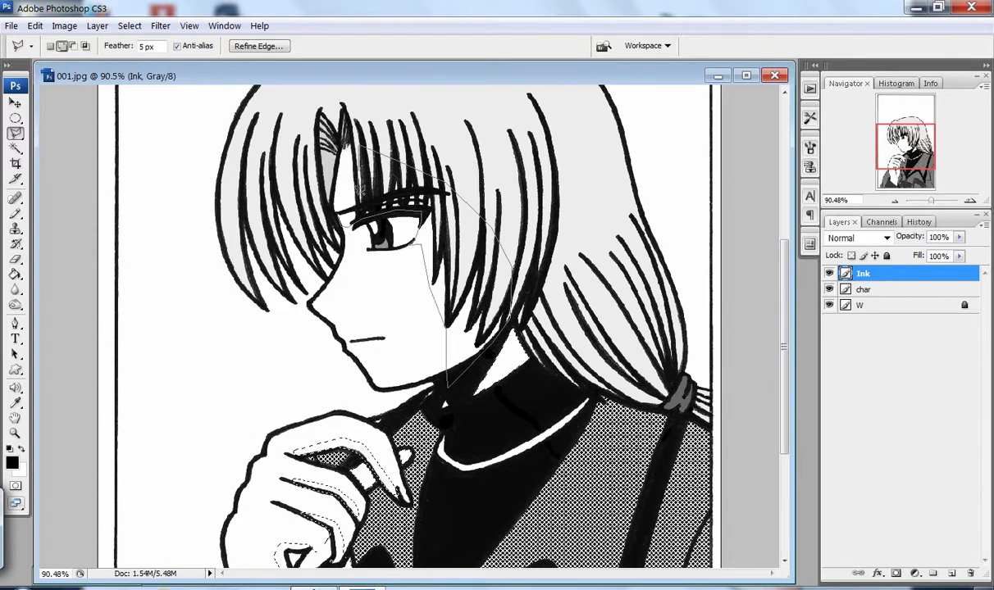
{"action": "double_click", "coordinate": [341, 172]}
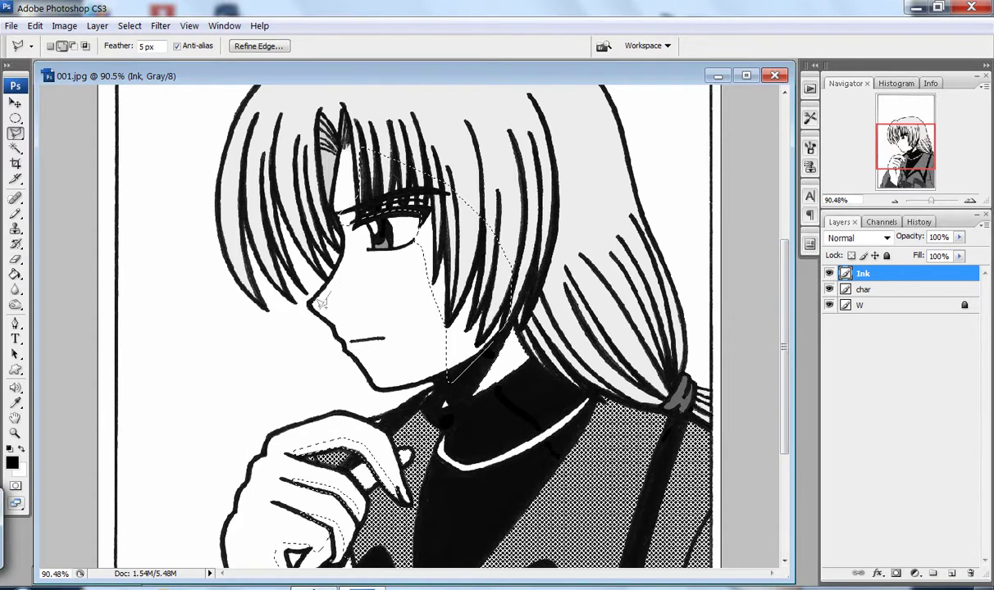
{"action": "left_click", "coordinate": [15, 402]}
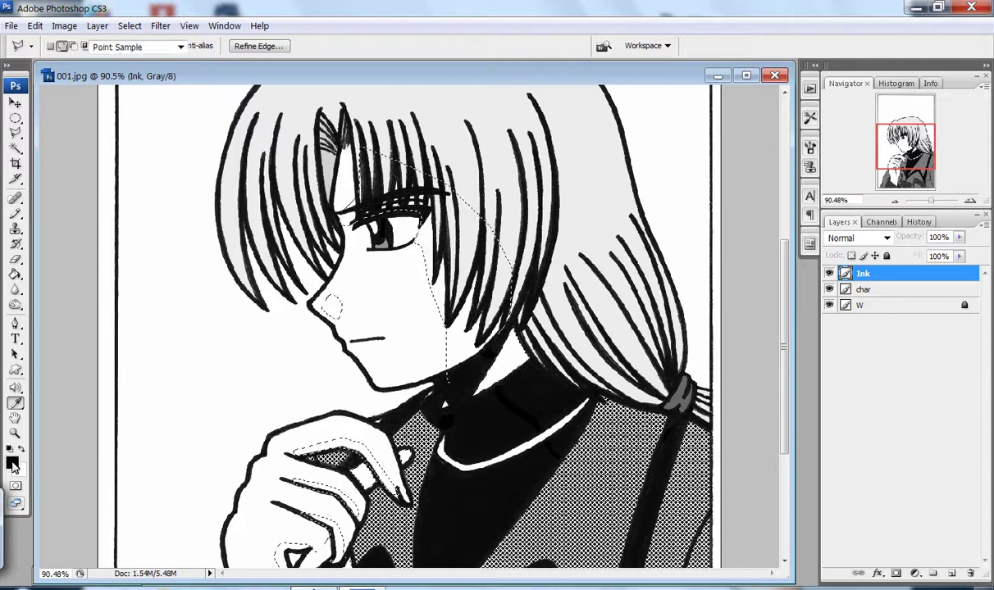
{"action": "left_click", "coordinate": [11, 463]}
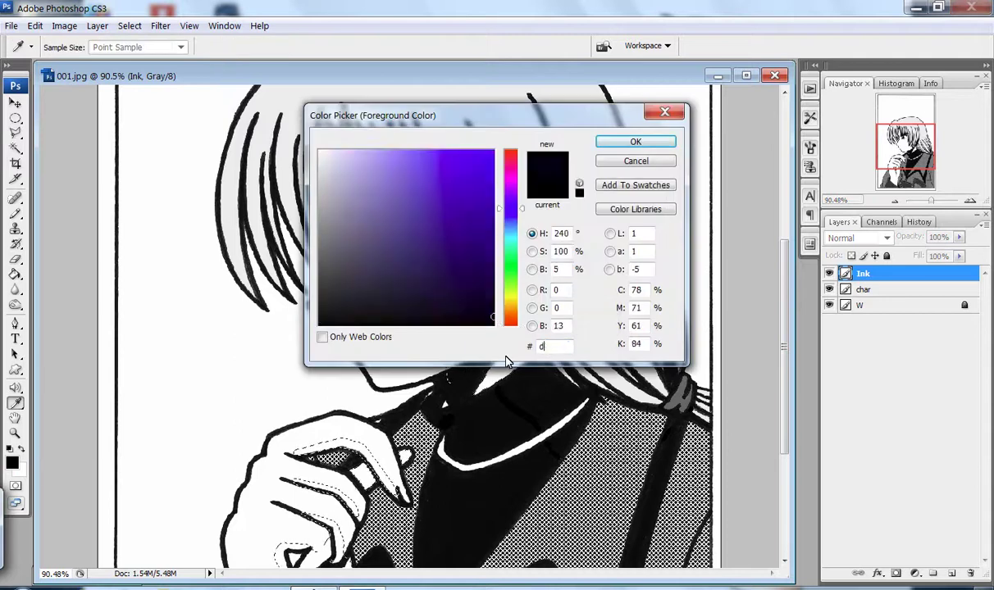
{"action": "type", "text": "d4d4d4"}
{"action": "key", "text": "Return"}
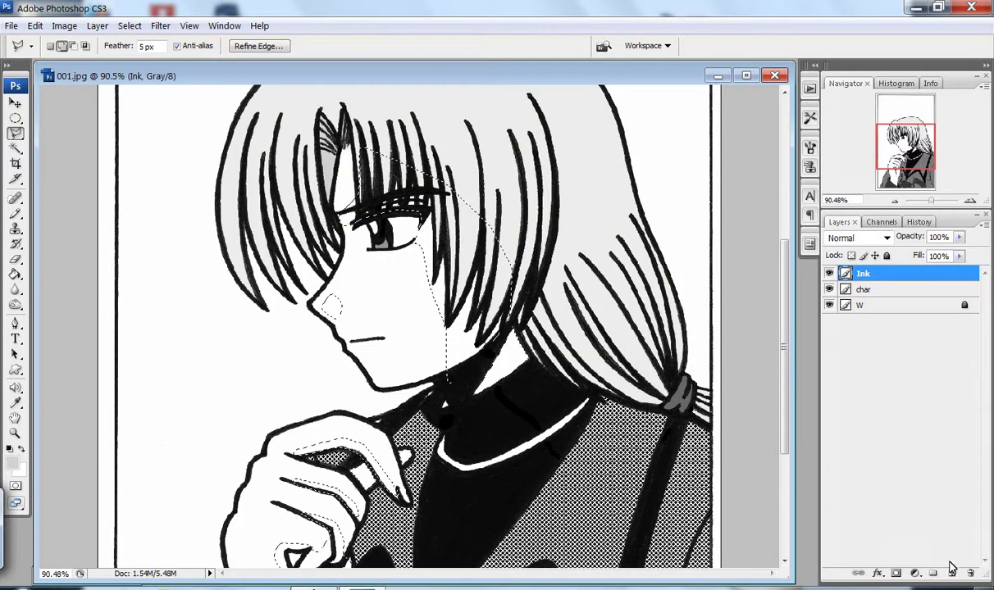
Add a new layer named skin below Ink, with the char layer moved above it.
{"action": "left_click", "coordinate": [951, 574]}
{"action": "left_click_drag", "start_coordinate": [871, 277], "coordinate": [871, 295]}
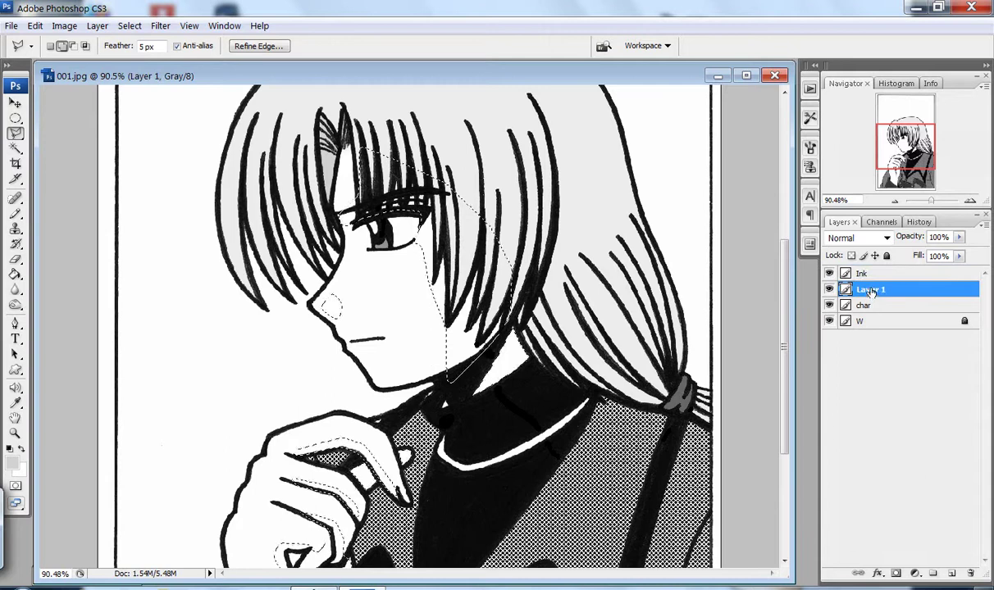
{"action": "double_click", "coordinate": [869, 290]}
{"action": "type", "text": "skin"}
{"action": "key", "text": "Return"}
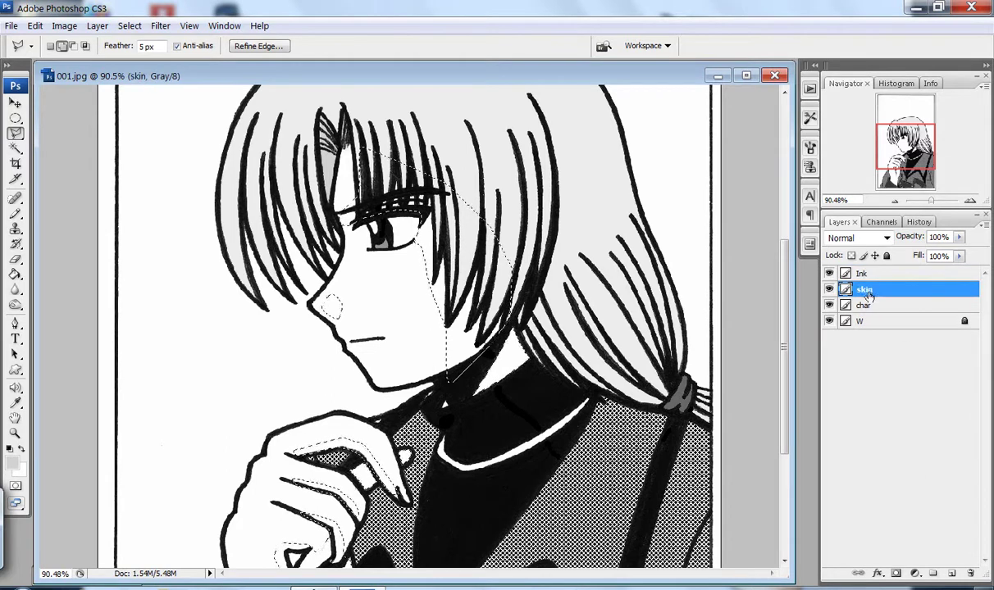
{"action": "left_click_drag", "start_coordinate": [869, 306], "coordinate": [886, 307]}
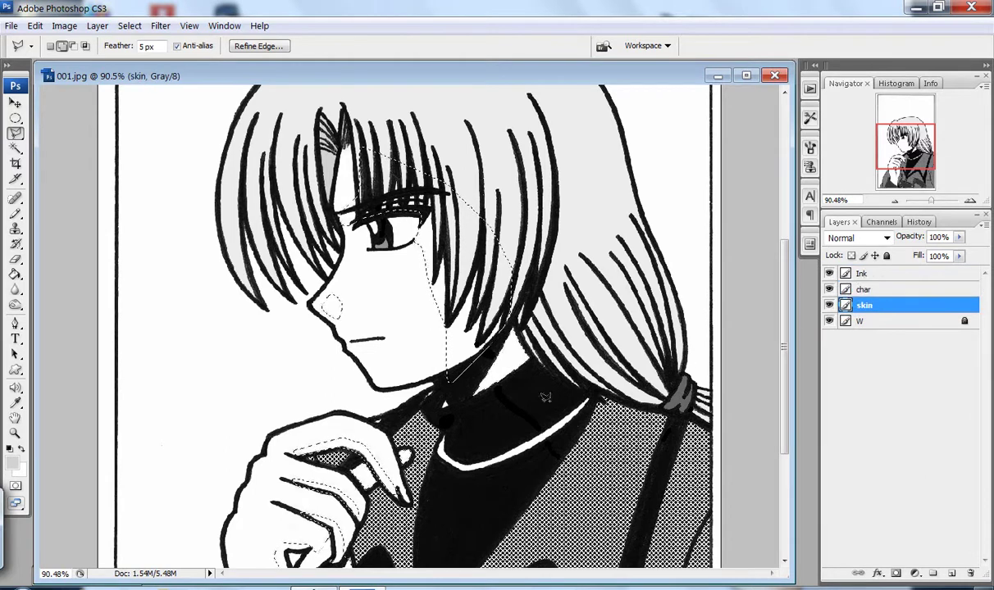
Fill the skin selection with the light grey and deselect.
{"action": "key", "text": "g"}
{"action": "left_click", "coordinate": [410, 352]}
{"action": "key", "text": "m"}
{"action": "key", "text": "ctrl+d"}
Add a new layer named eyes above the Ink layer.
{"action": "key", "text": "h"}
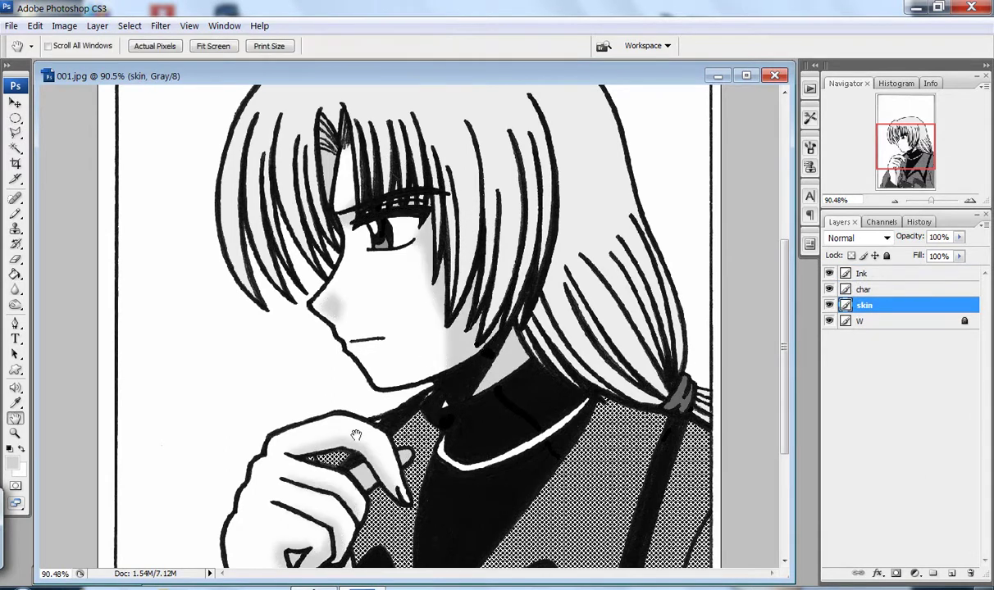
{"action": "left_click", "coordinate": [890, 274]}
{"action": "left_click", "coordinate": [950, 573]}
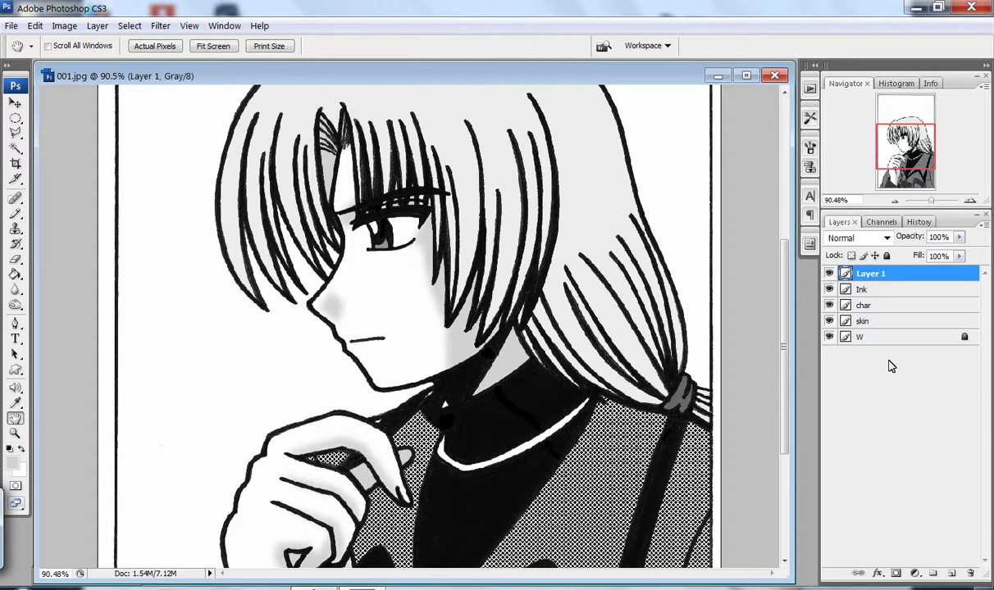
{"action": "double_click", "coordinate": [868, 273]}
{"action": "type", "text": "eyes"}
{"action": "key", "text": "Return"}
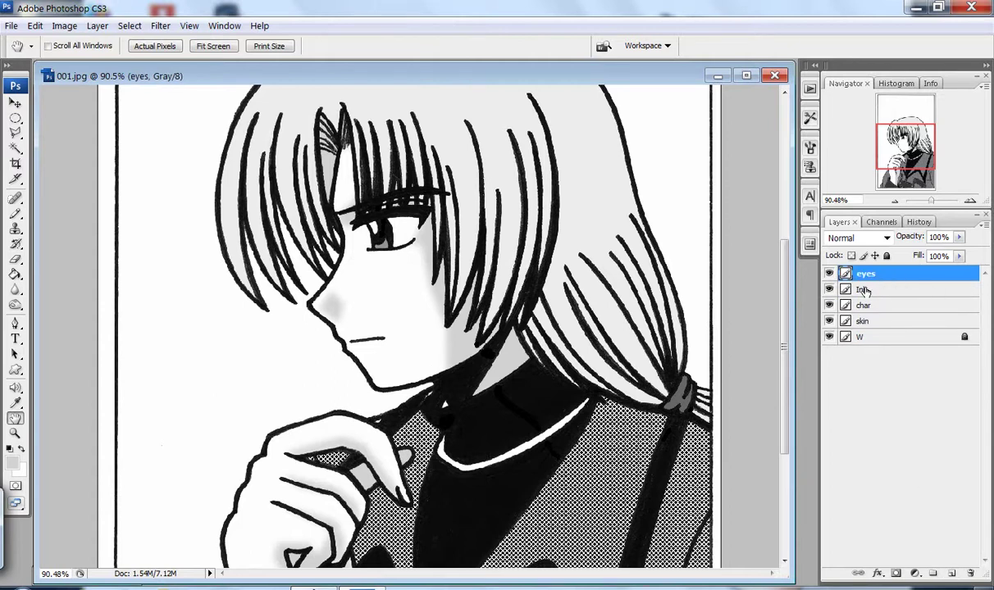
Zoom into the eye and paint a white highlight dot with the soft brush.
{"action": "left_click", "coordinate": [16, 432]}
{"action": "left_click", "coordinate": [379, 284]}
{"action": "left_click", "coordinate": [387, 304]}
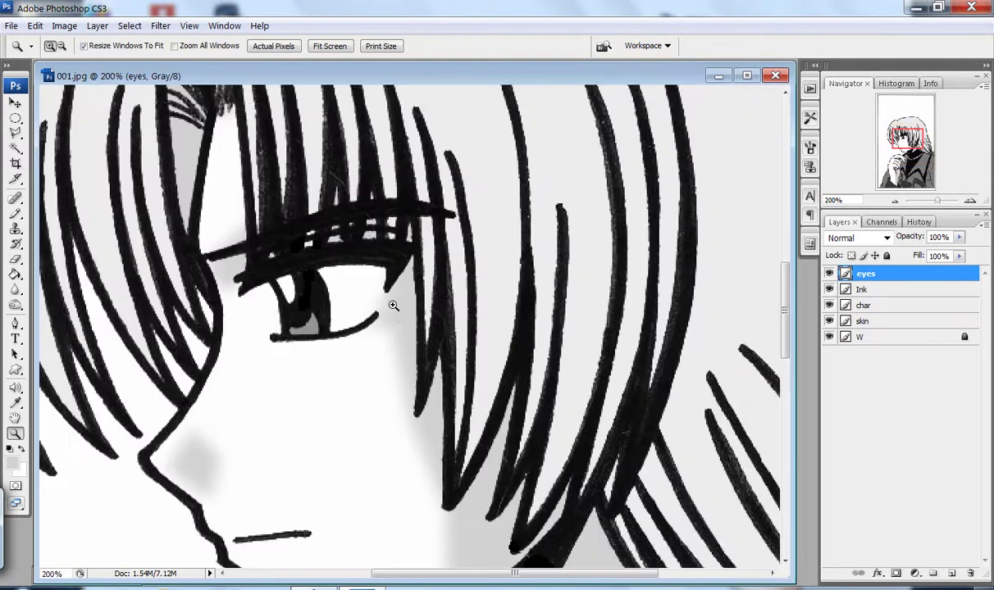
{"action": "key", "text": "b"}
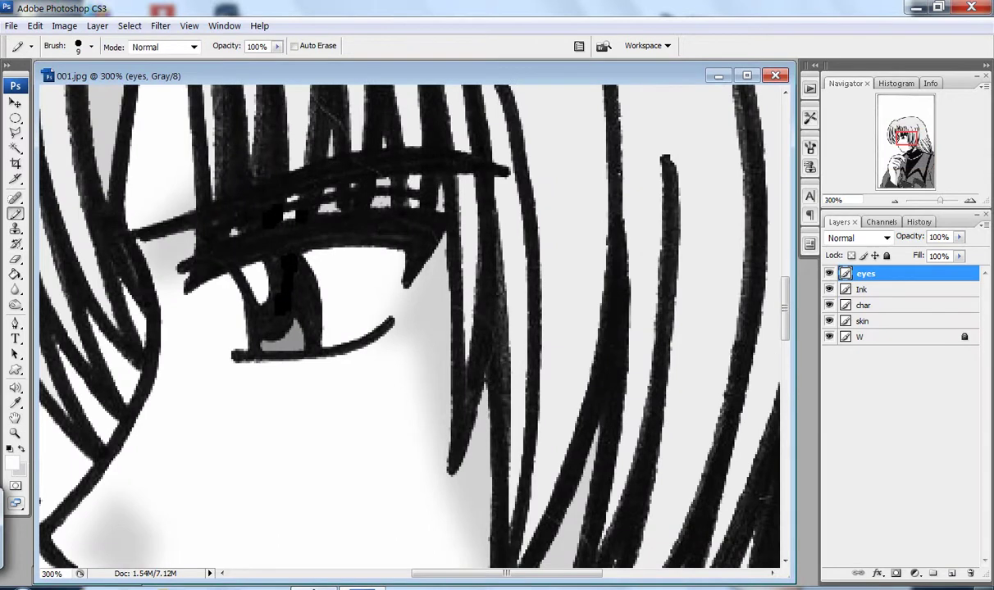
{"action": "right_click", "coordinate": [25, 215]}
{"action": "left_click", "coordinate": [66, 214]}
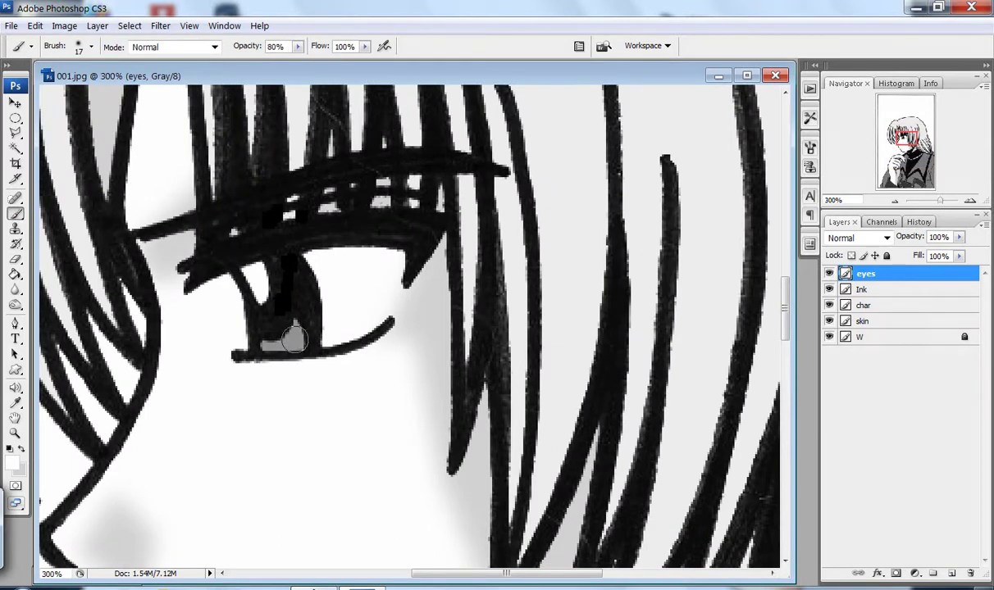
{"action": "left_click", "coordinate": [295, 339]}
Draw a lasso selection below the eye and zoom back out to the whole panel.
{"action": "key", "text": "l"}
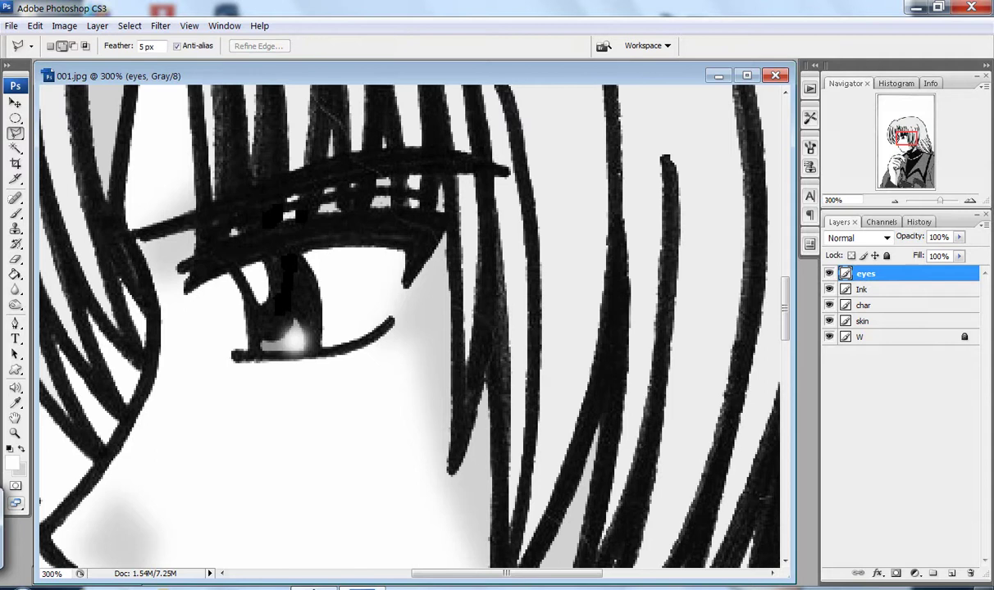
{"action": "type", "text": "0"}
{"action": "double_click", "coordinate": [287, 392]}
{"action": "key", "text": "m"}
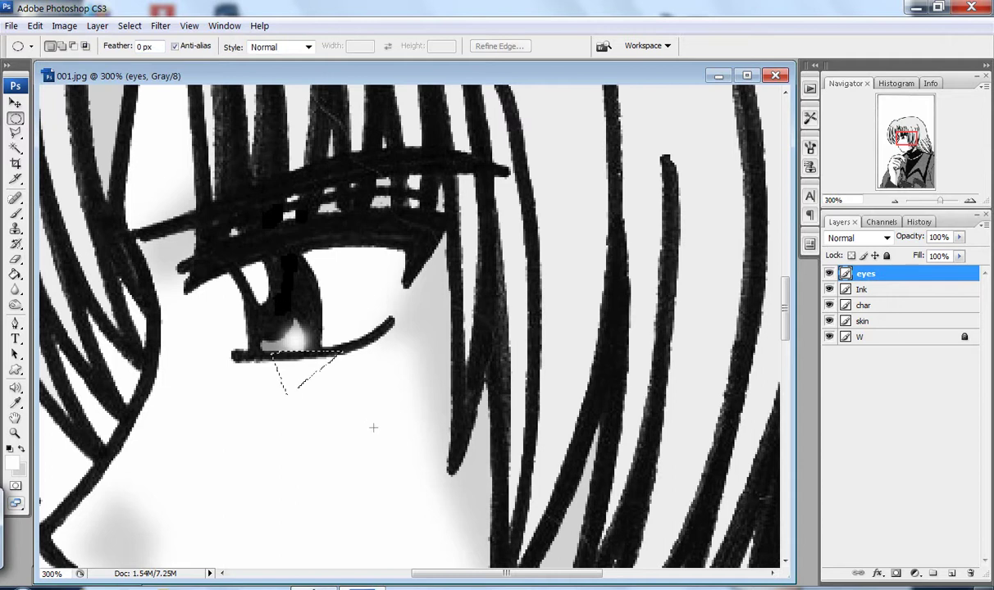
{"action": "left_click_drag", "start_coordinate": [940, 201], "coordinate": [930, 201]}
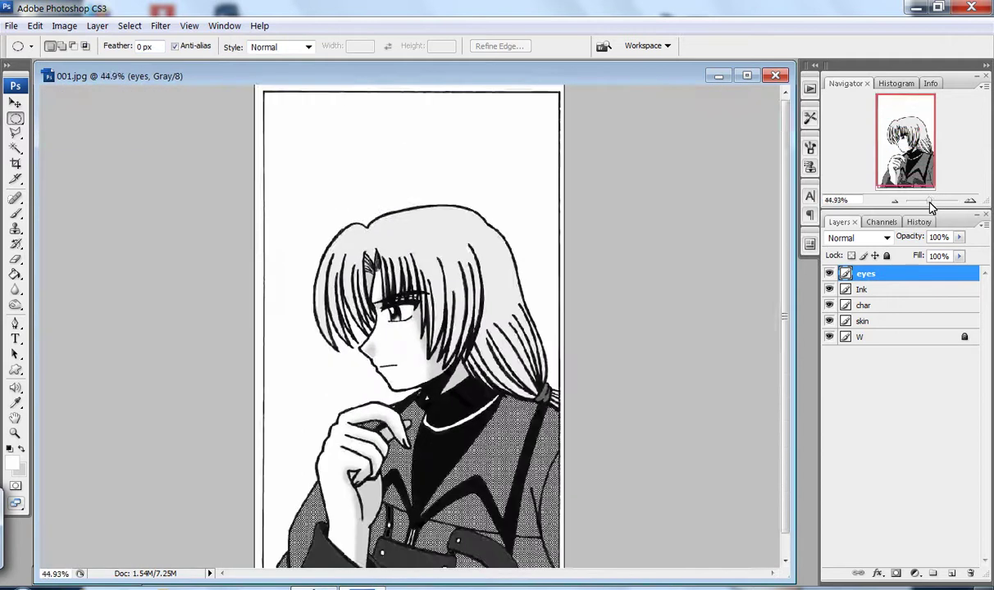
Select the white background on Ink and add a new layer named back above W.
{"action": "key", "text": "w"}
{"action": "left_click", "coordinate": [874, 292]}
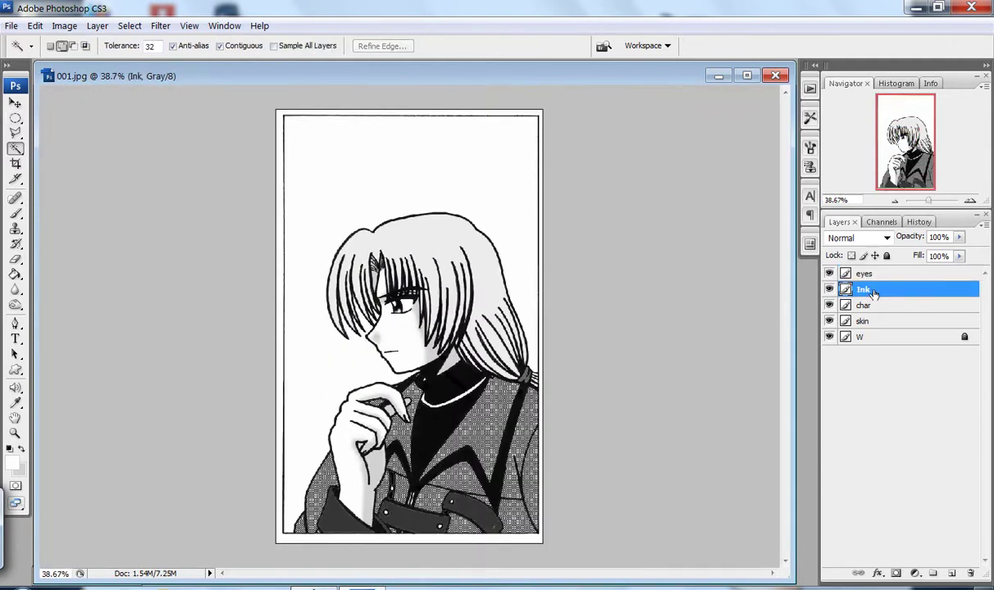
{"action": "left_click", "coordinate": [486, 170]}
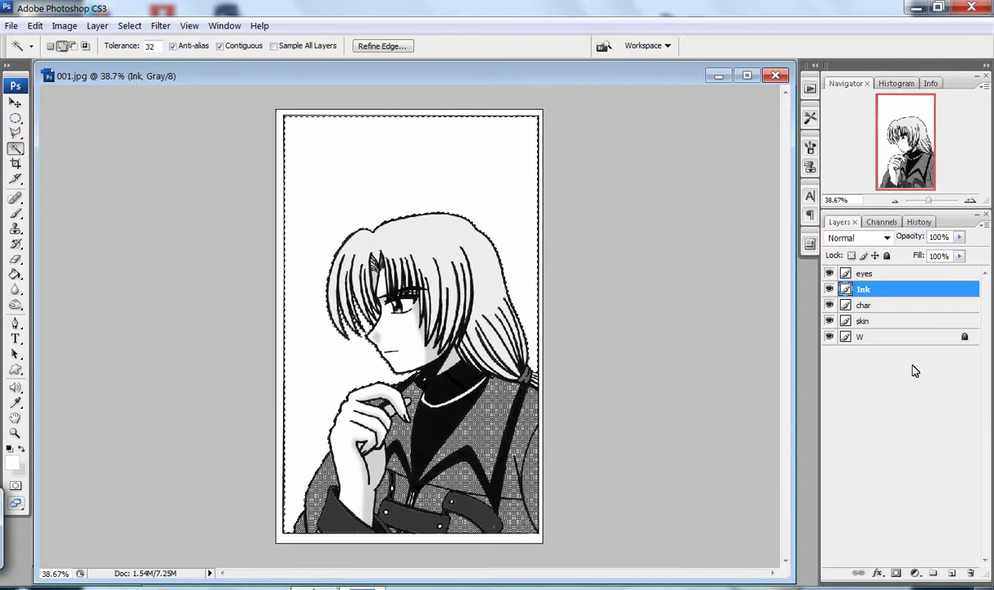
{"action": "left_click", "coordinate": [902, 337]}
{"action": "key", "text": "ctrl+shift+alt+n"}
{"action": "double_click", "coordinate": [869, 337]}
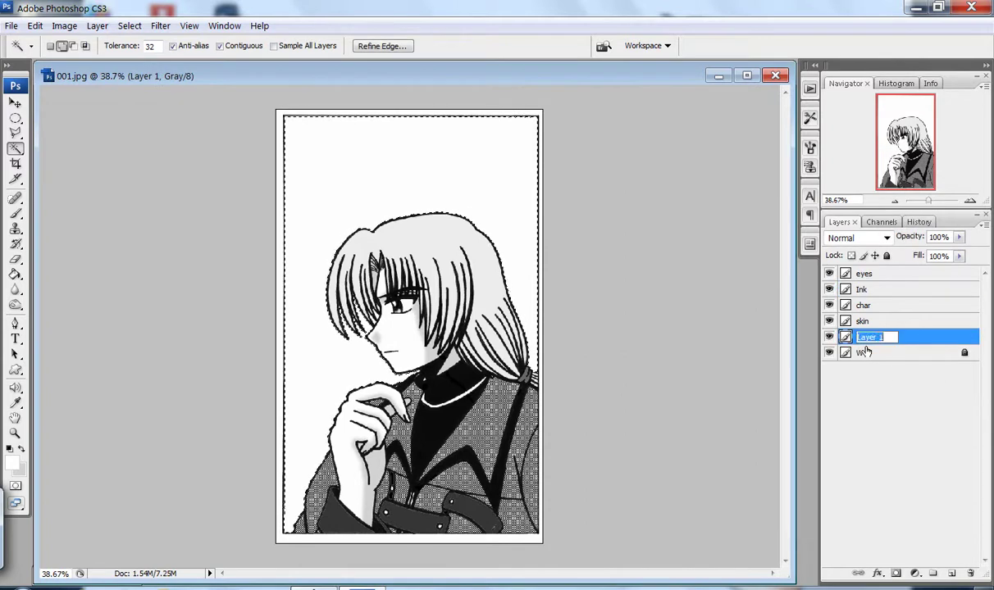
{"action": "type", "text": "back"}
{"action": "key", "text": "Return"}
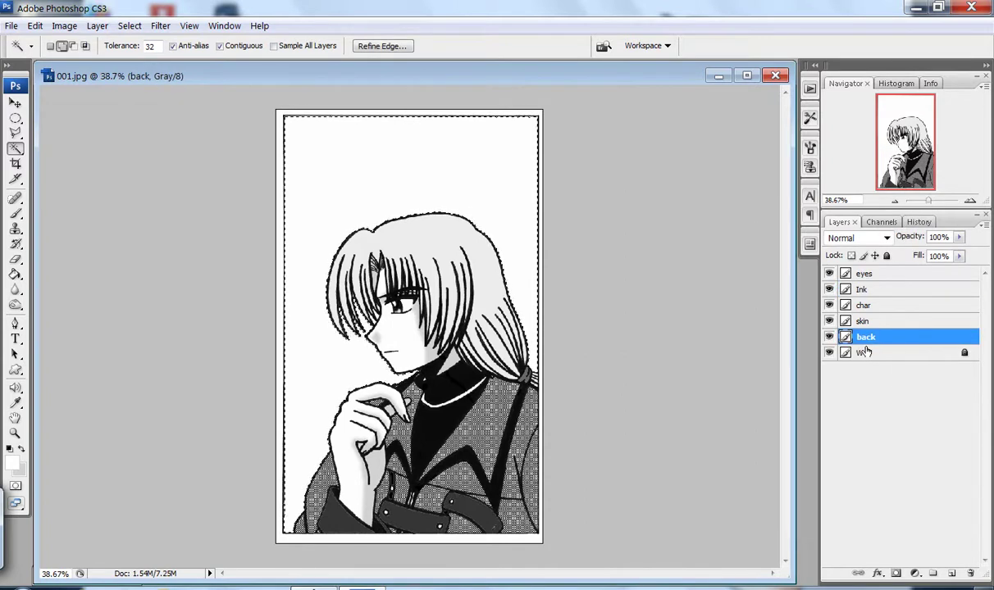
Preview checker and floral tones from CTHDM01-Grayscale, then return to the CTHDM01-300 tone set.
{"action": "key", "text": "ctrl+f"}
{"action": "left_click_drag", "start_coordinate": [929, 365], "coordinate": [933, 443]}
{"action": "scroll", "coordinate": [932, 441], "scroll_direction": "down", "scroll_amount": 3}
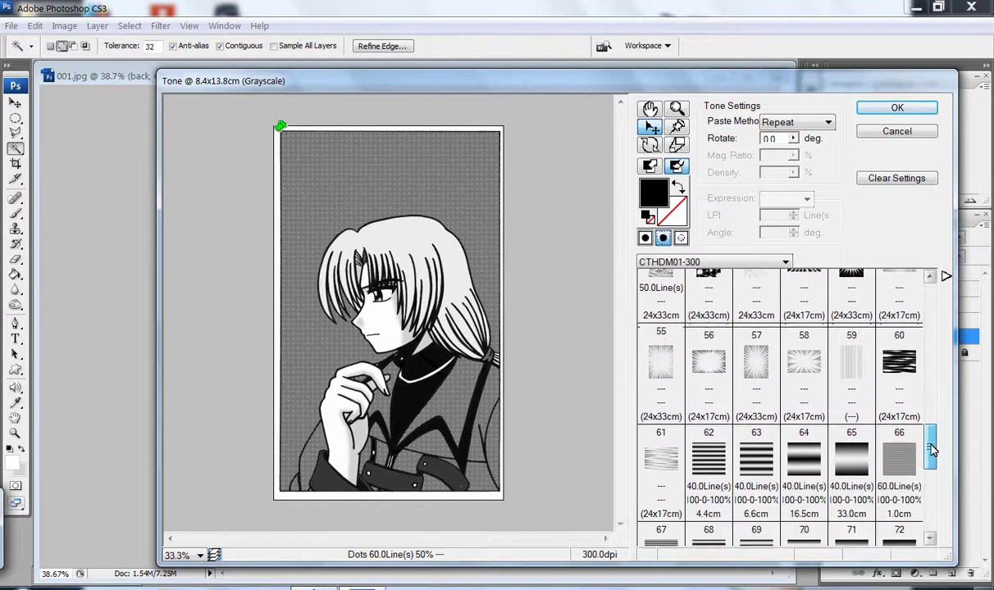
{"action": "left_click", "coordinate": [738, 263]}
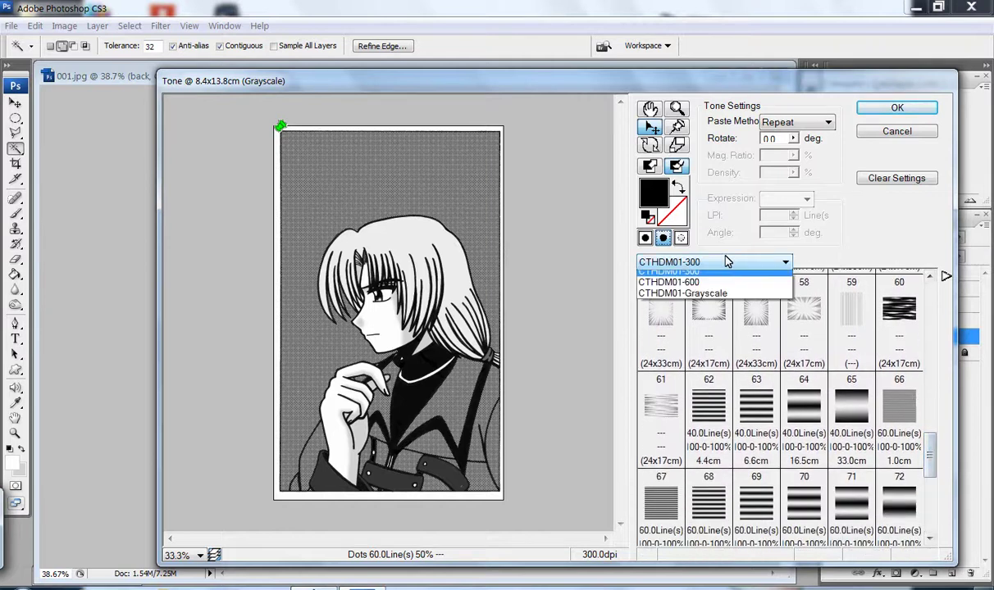
{"action": "left_click", "coordinate": [726, 301]}
{"action": "left_click", "coordinate": [661, 401]}
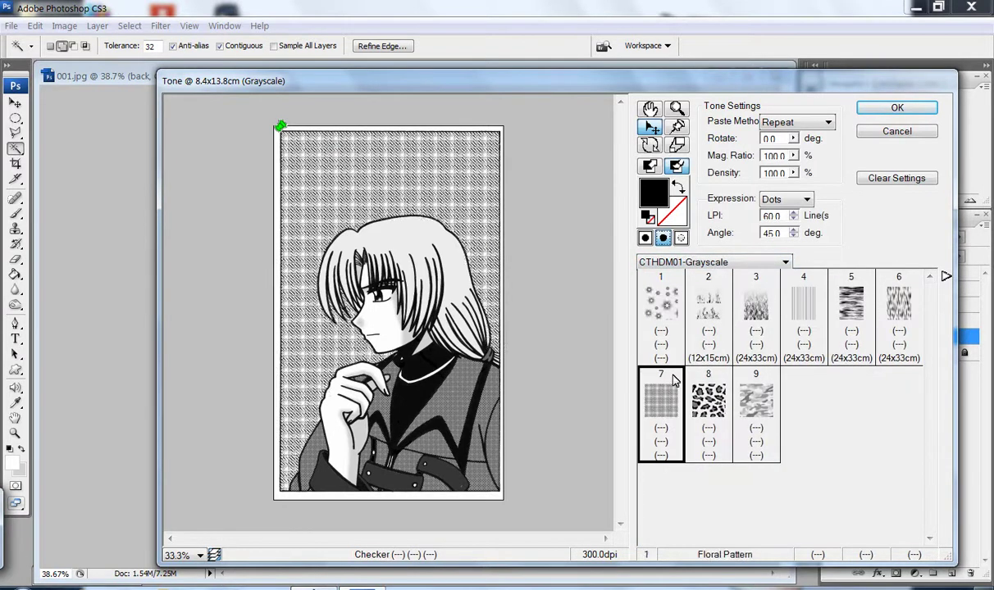
{"action": "left_click", "coordinate": [661, 305]}
{"action": "left_click", "coordinate": [726, 262]}
{"action": "left_click", "coordinate": [680, 275]}
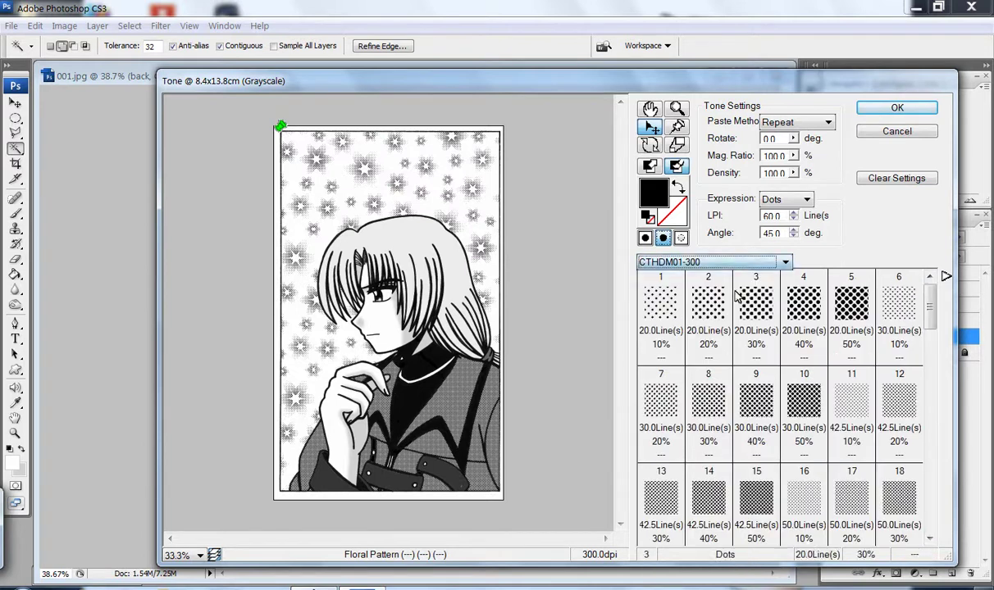
Apply dots gradation tone 75 to the background, repositioned within the panel.
{"action": "left_click_drag", "start_coordinate": [943, 320], "coordinate": [945, 502]}
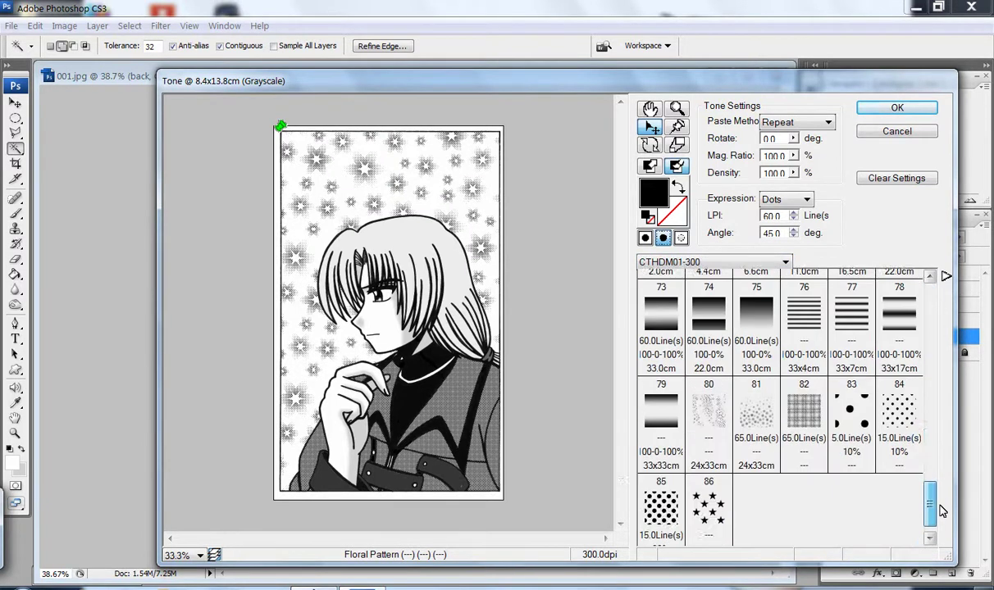
{"action": "left_click", "coordinate": [756, 361]}
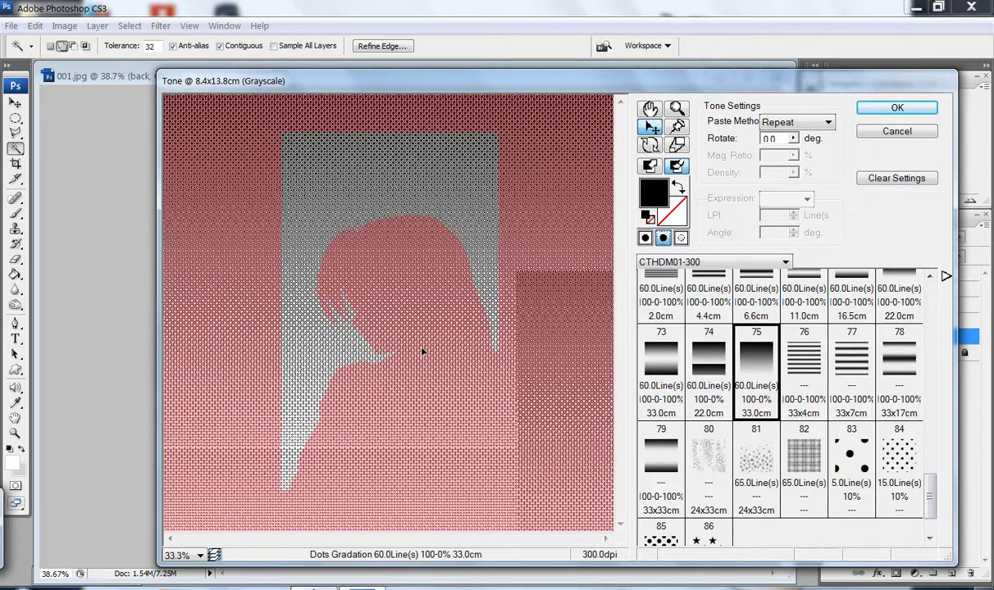
{"action": "mouse_move", "coordinate": [435, 293]}
{"action": "left_mouse_down"}
{"action": "mouse_move", "coordinate": [413, 367]}
{"action": "mouse_move", "coordinate": [420, 414]}
{"action": "left_mouse_up"}
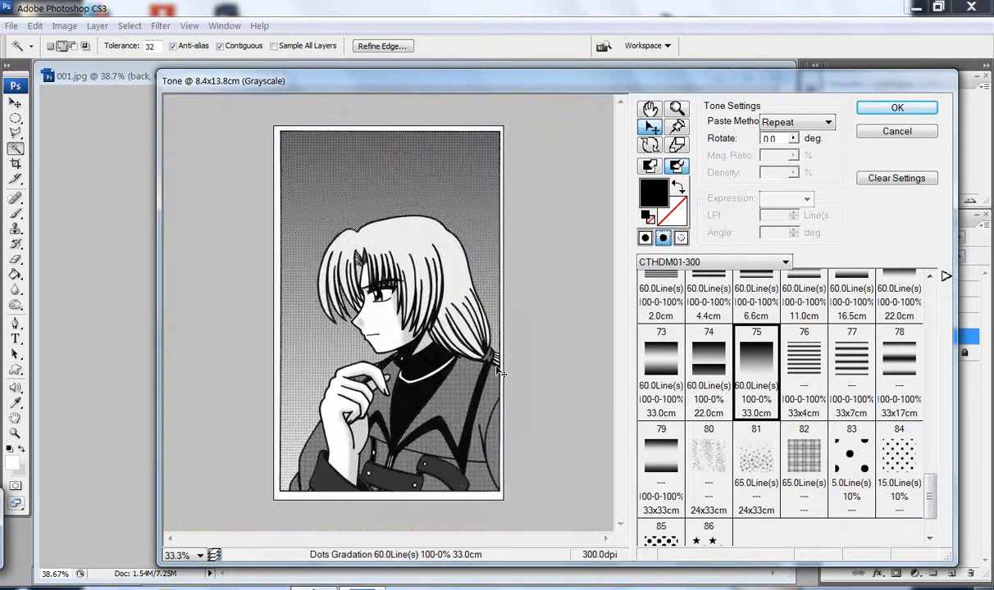
{"action": "left_click", "coordinate": [876, 107]}
Deselect and add a new empty layer at the top of the stack.
{"action": "key", "text": "m"}
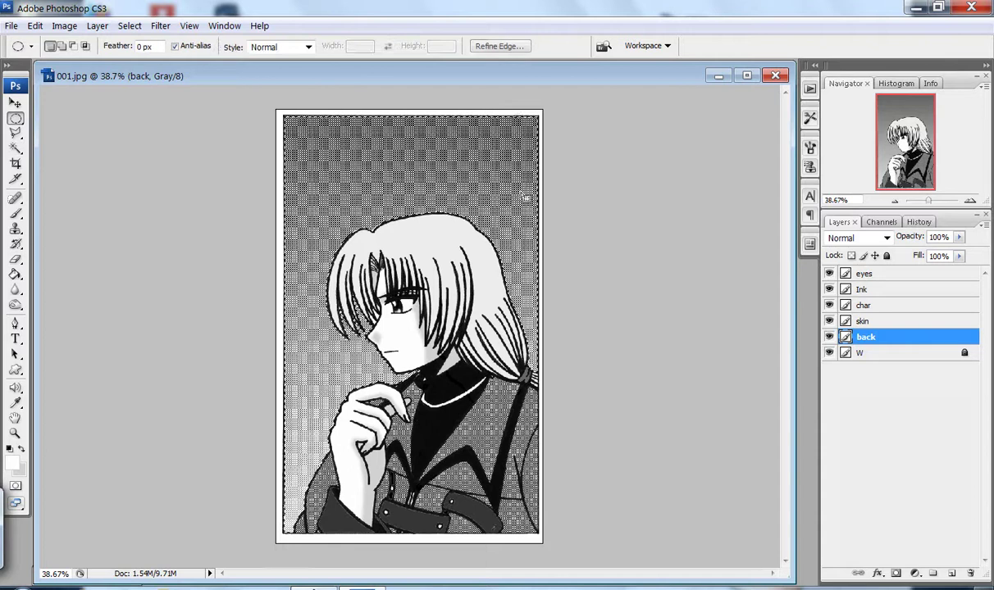
{"action": "key", "text": "ctrl+d"}
{"action": "left_click", "coordinate": [896, 294]}
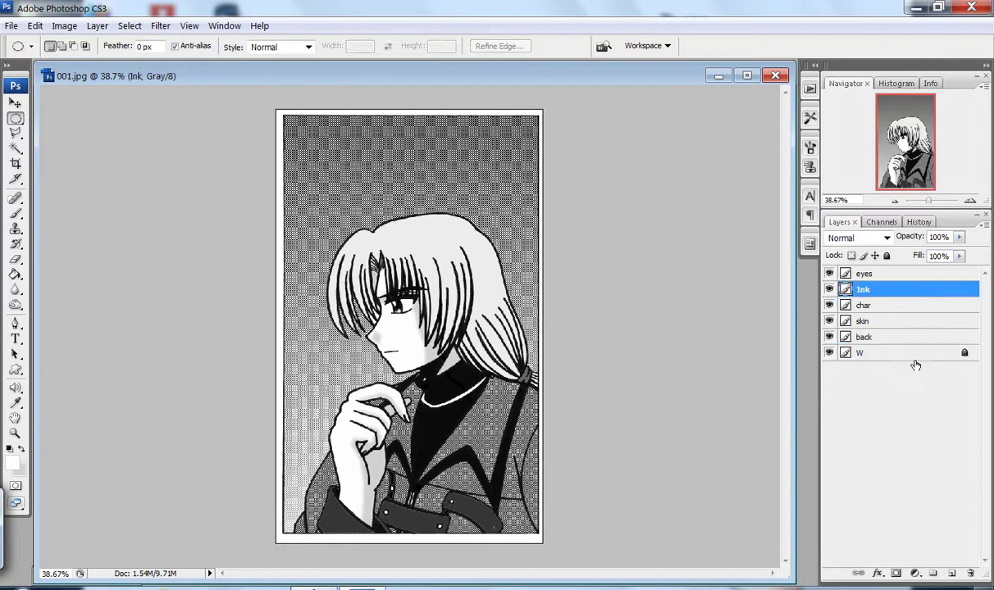
{"action": "left_click", "coordinate": [949, 574]}
{"action": "left_click_drag", "start_coordinate": [869, 291], "coordinate": [867, 283]}
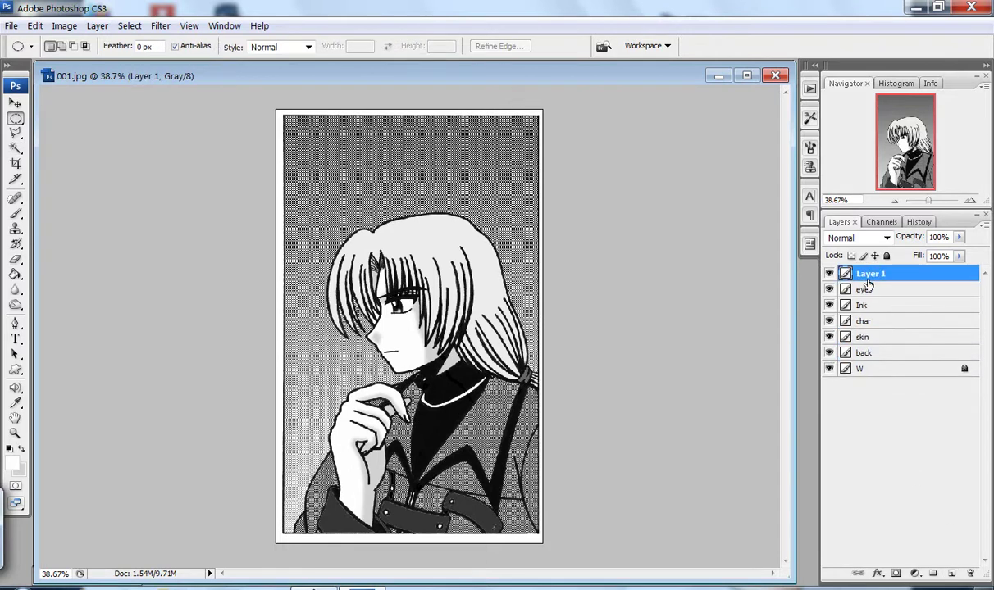
Type the two-line black dialogue "Speaking of which, I wonder how margarette's been doing..." near the top centre.
{"action": "key", "text": "t"}
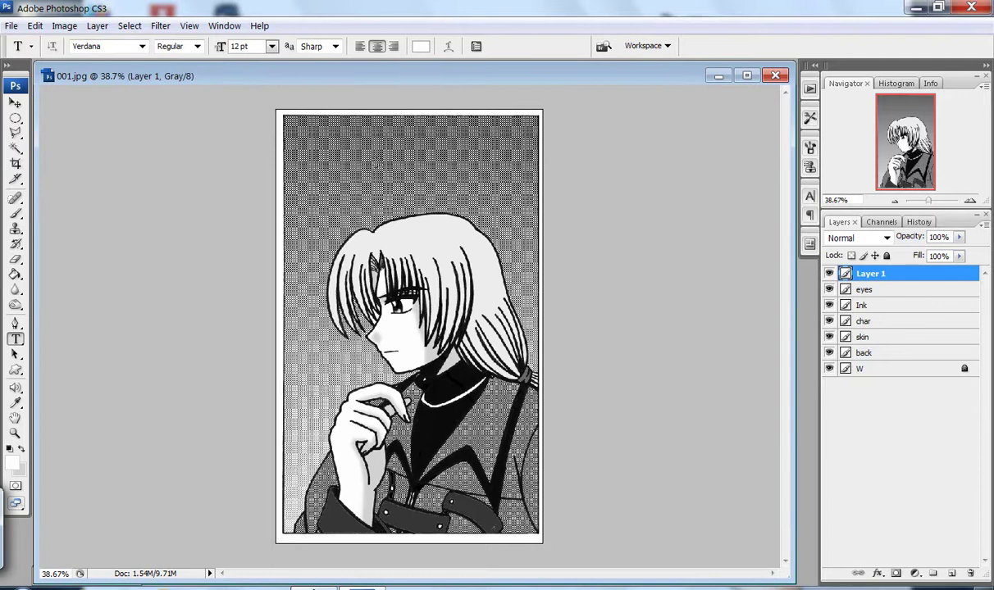
{"action": "left_click", "coordinate": [379, 175]}
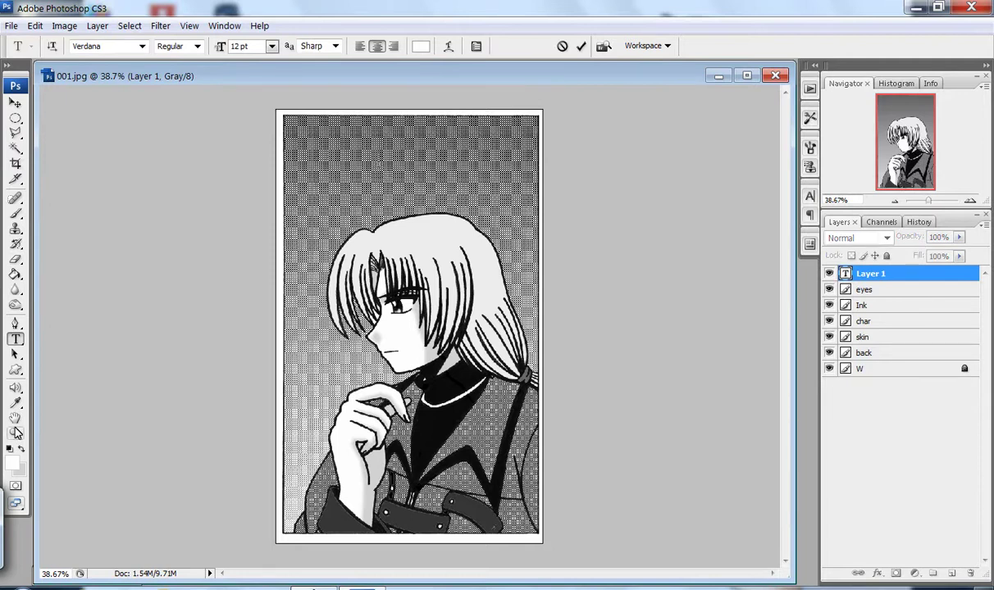
{"action": "left_click", "coordinate": [10, 450]}
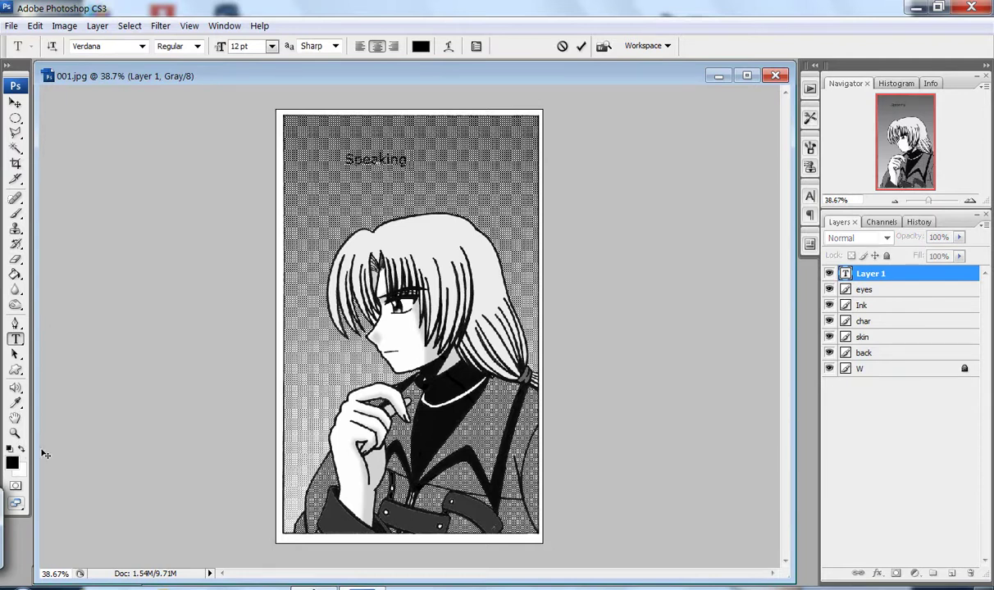
{"action": "type", "text": " of which,"}
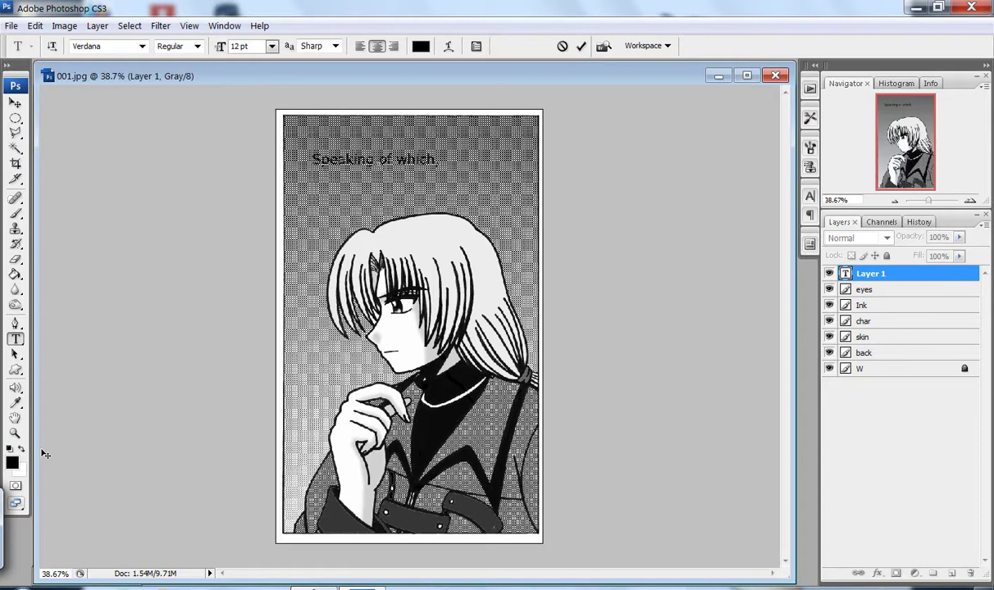
{"action": "type", "text": " I wonder how"}
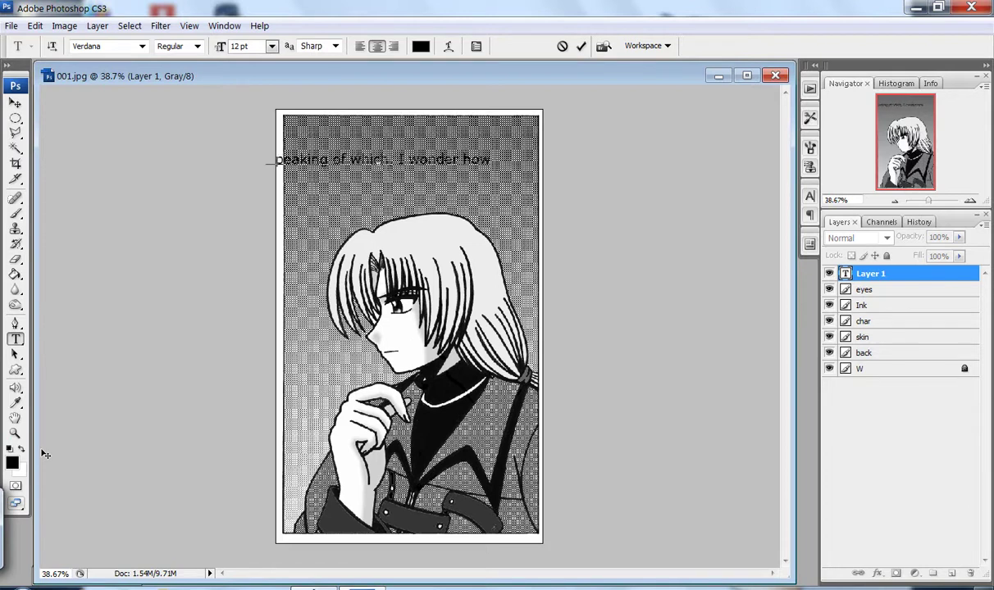
{"action": "type", "text": " many"}
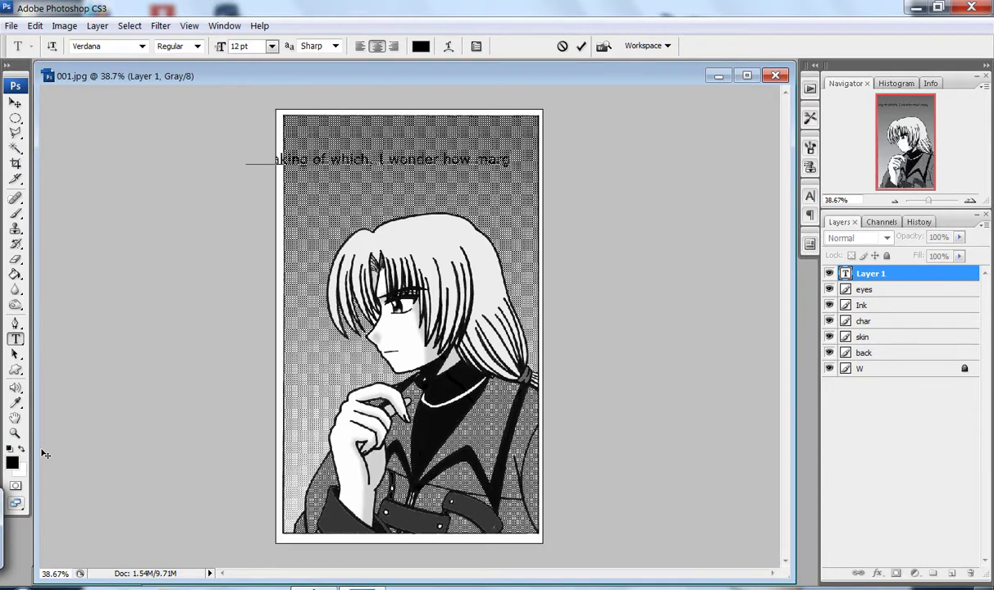
{"action": "type", "text": "are"}
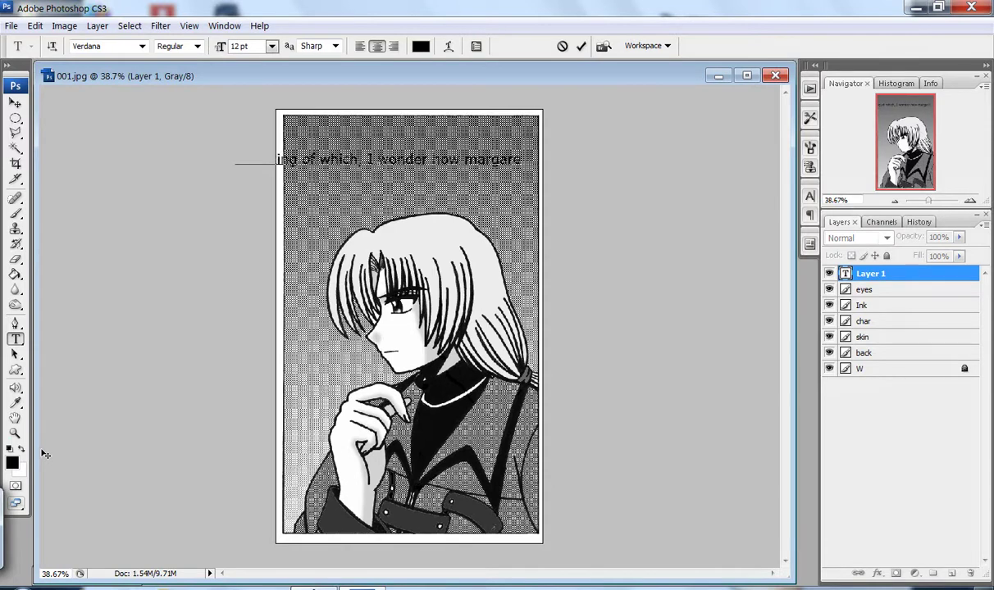
{"action": "type", "text": "tte's b"}
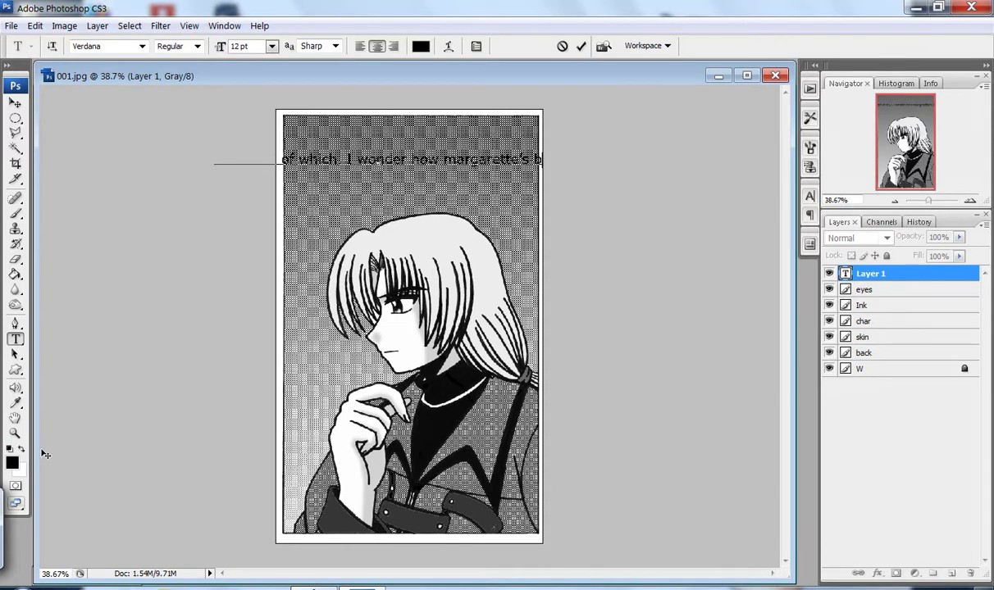
{"action": "type", "text": "een "}
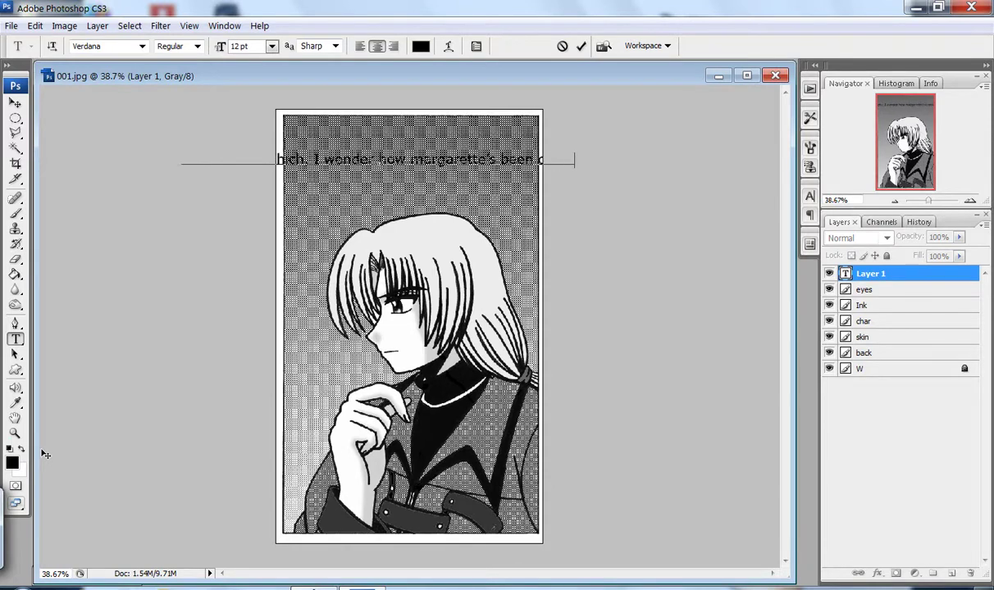
{"action": "type", "text": "do"}
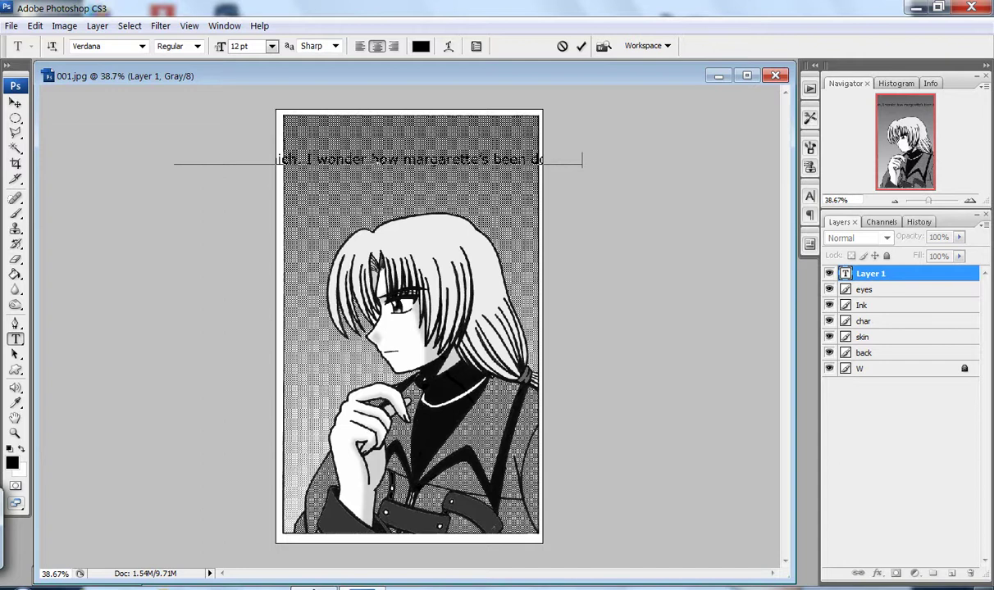
{"action": "type", "text": "ing..."}
{"action": "key", "text": "Return"}
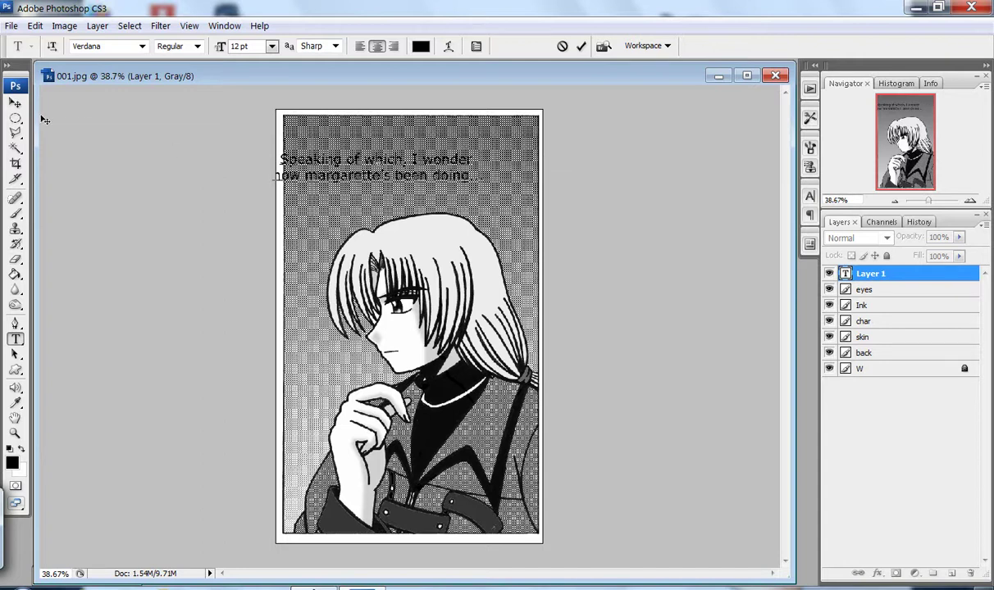
{"action": "key", "text": "ctrl+Return"}
{"action": "key", "text": "v"}
{"action": "left_click_drag", "start_coordinate": [379, 171], "coordinate": [419, 155]}
Add a new empty layer just below the dialogue text layer.
{"action": "key", "text": "m"}
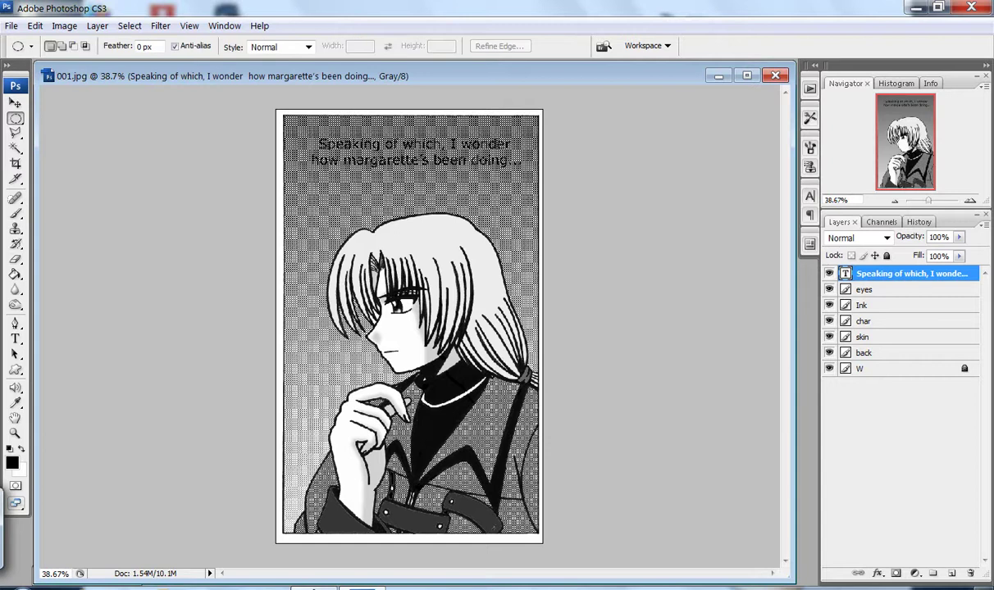
{"action": "left_click", "coordinate": [953, 550]}
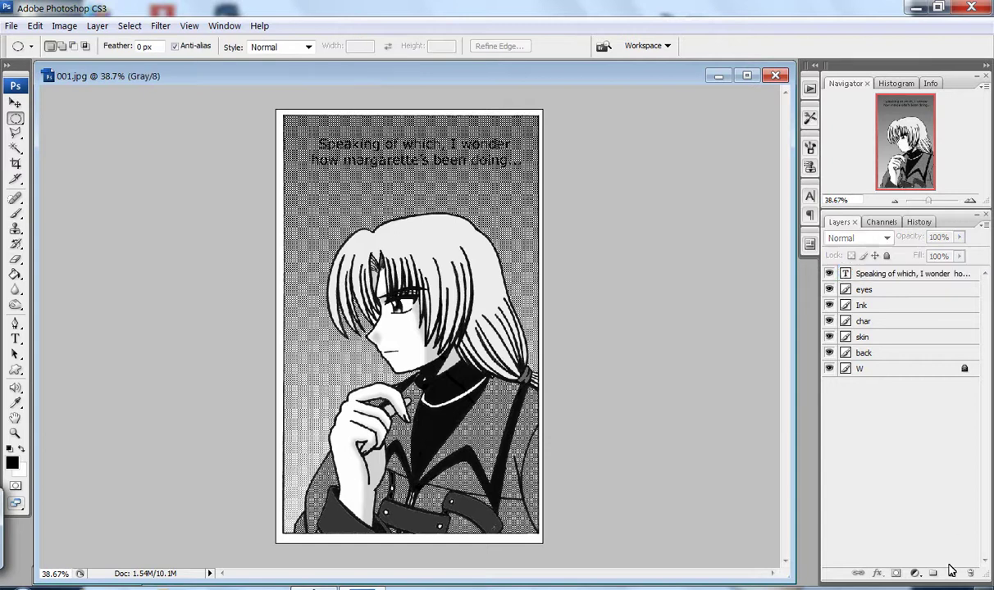
{"action": "left_click", "coordinate": [951, 574]}
{"action": "left_click_drag", "start_coordinate": [866, 276], "coordinate": [866, 306]}
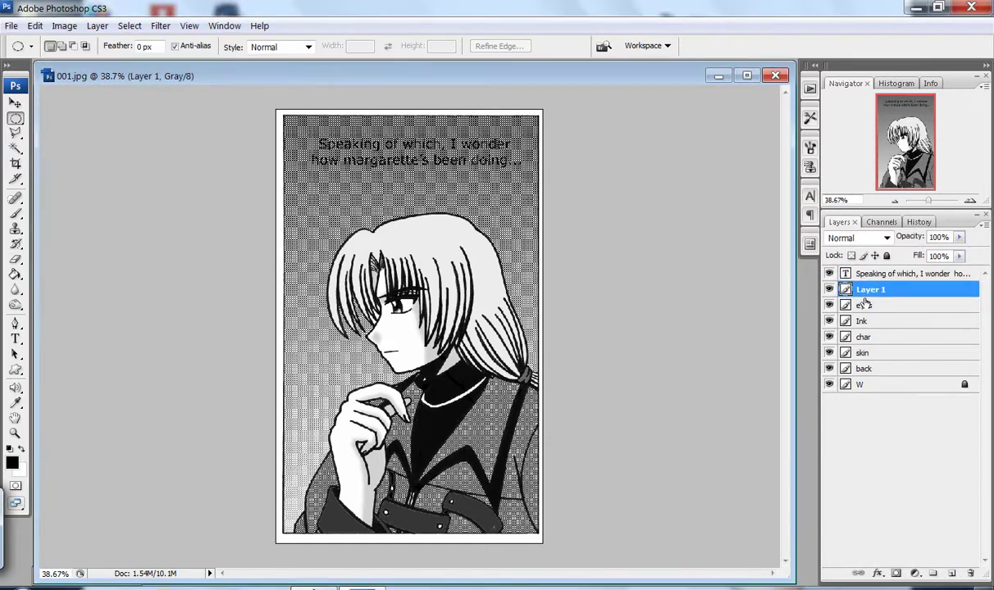
Give the new layer a 5 px Stroke effect coloured 000000.
{"action": "double_click", "coordinate": [868, 295]}
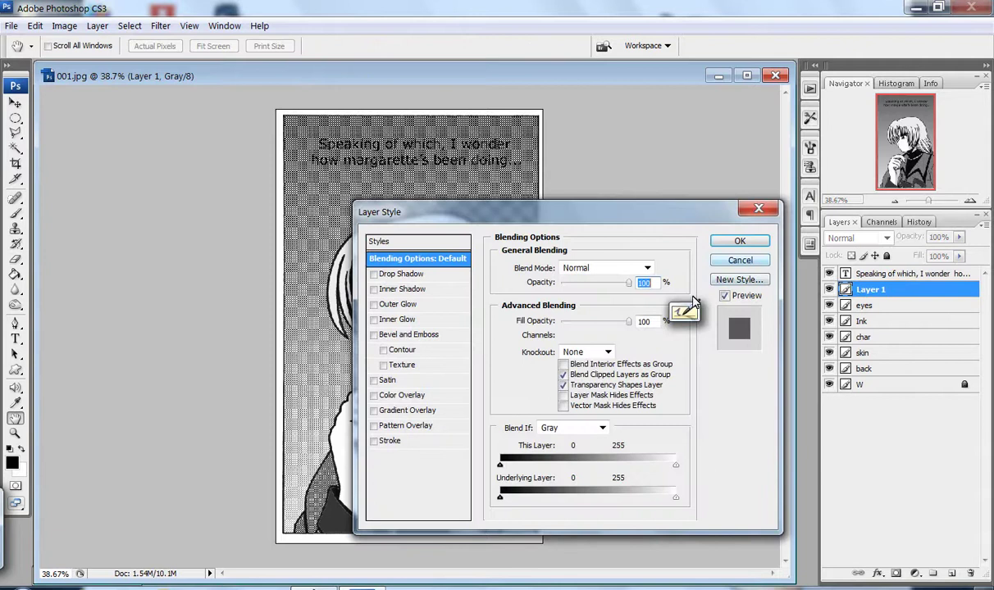
{"action": "left_click", "coordinate": [387, 441]}
{"action": "type", "text": "5"}
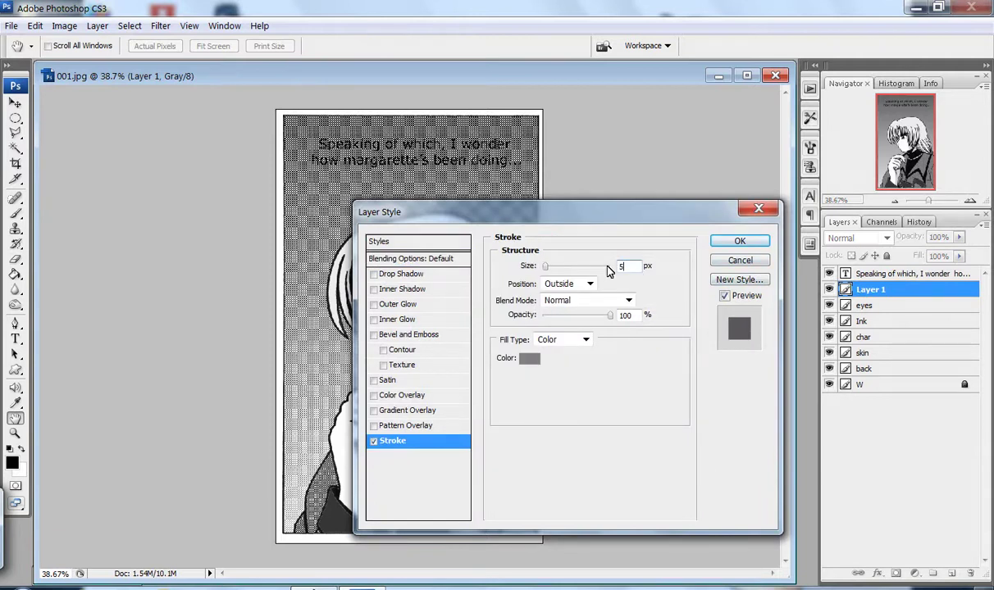
{"action": "left_click", "coordinate": [529, 359]}
{"action": "double_click", "coordinate": [554, 346]}
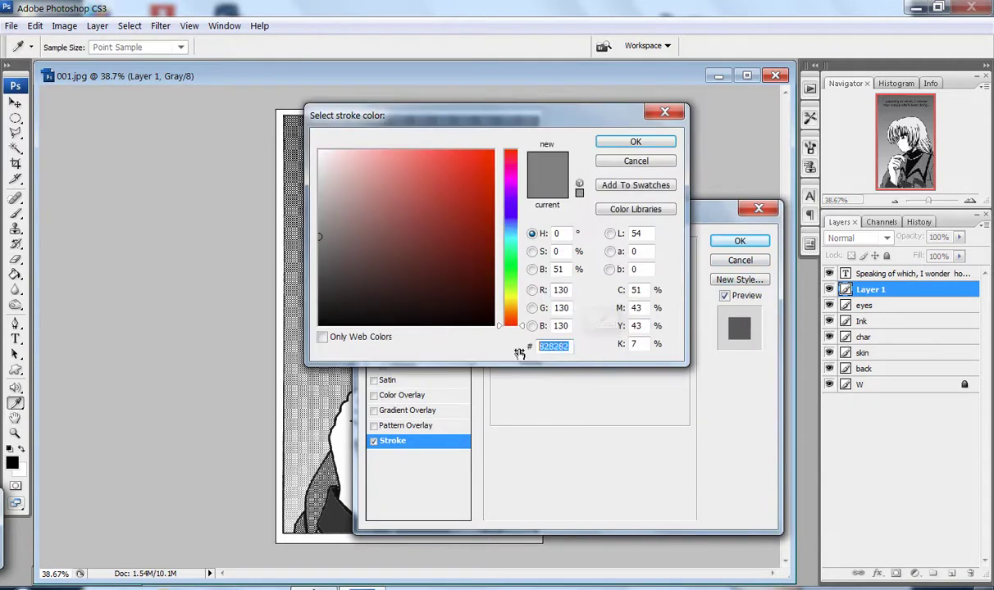
{"action": "type", "text": "0"}
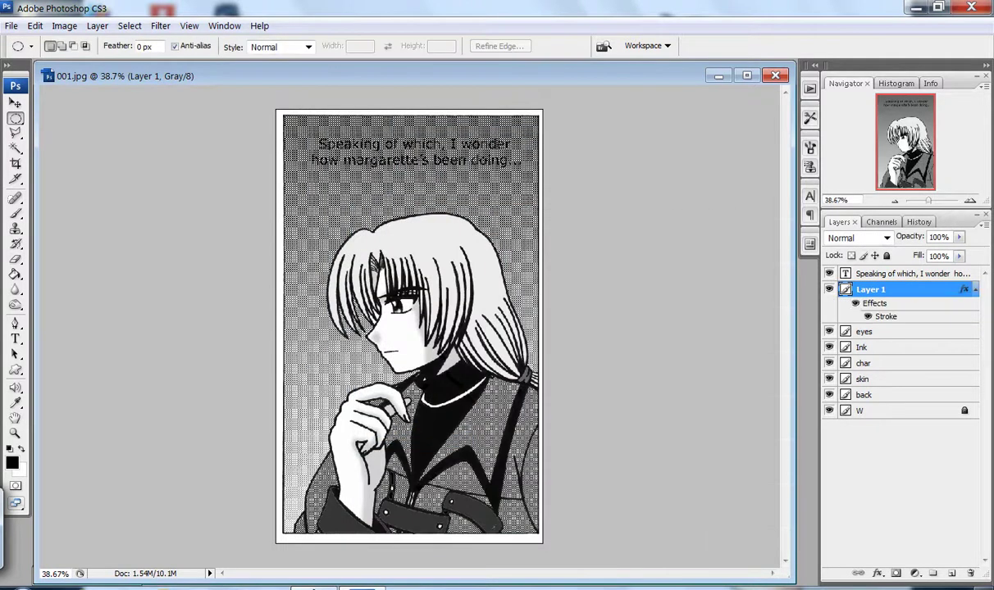
{"action": "left_click", "coordinate": [976, 289]}
{"action": "double_click", "coordinate": [879, 290]}
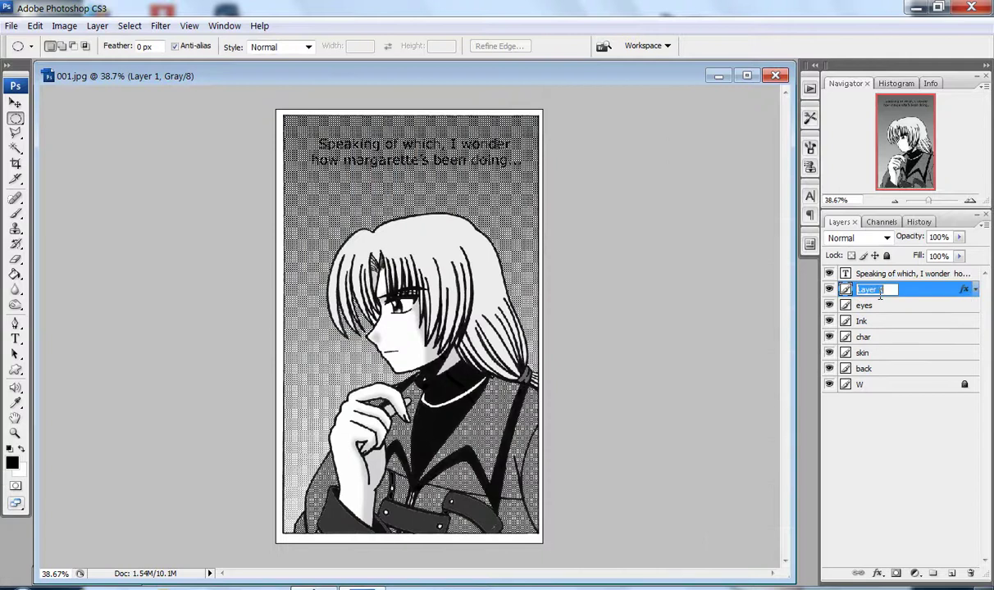
{"action": "type", "text": "balloon"}
Name the layer balloon and fill an oval selection around the dialogue with white.
{"action": "key", "text": "Return"}
{"action": "left_click_drag", "start_coordinate": [294, 116], "coordinate": [534, 190]}
{"action": "key", "text": "x"}
{"action": "key", "text": "g"}
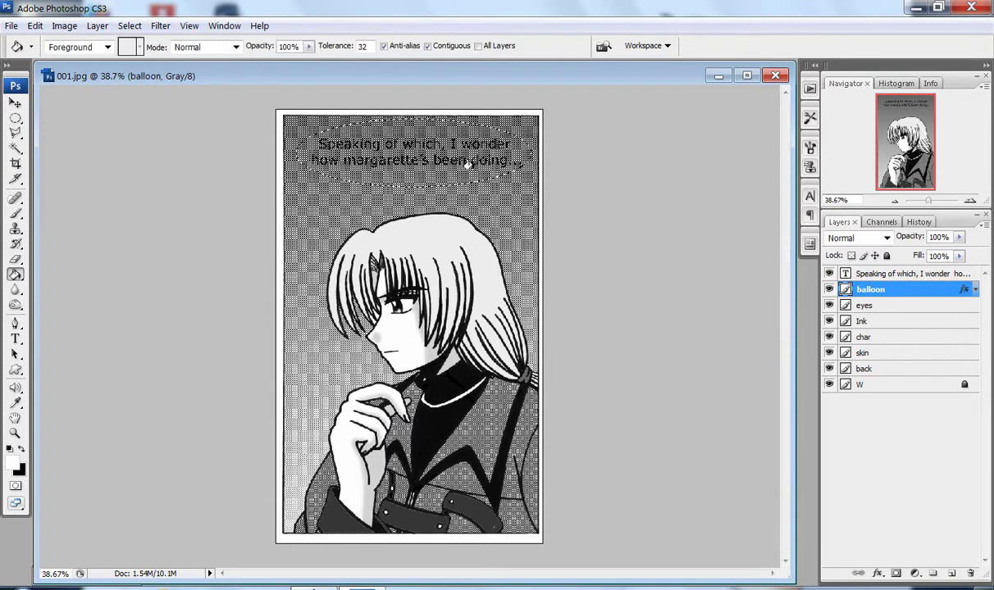
{"action": "left_click", "coordinate": [466, 179]}
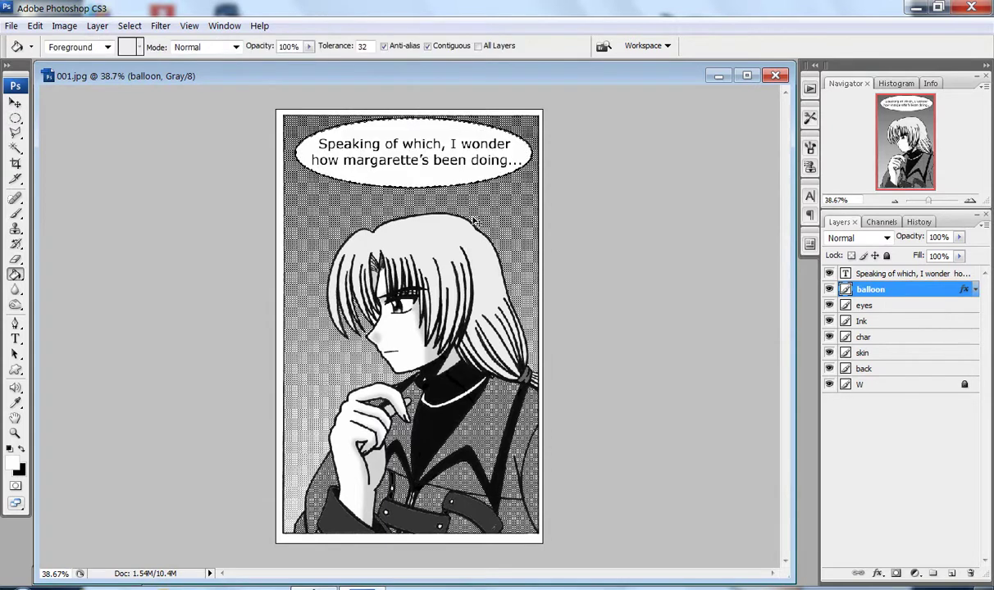
Free-transform the balloon slightly taller and shift it down to fit the text.
{"action": "key", "text": "ctrl+t"}
{"action": "left_click_drag", "start_coordinate": [484, 173], "coordinate": [482, 172]}
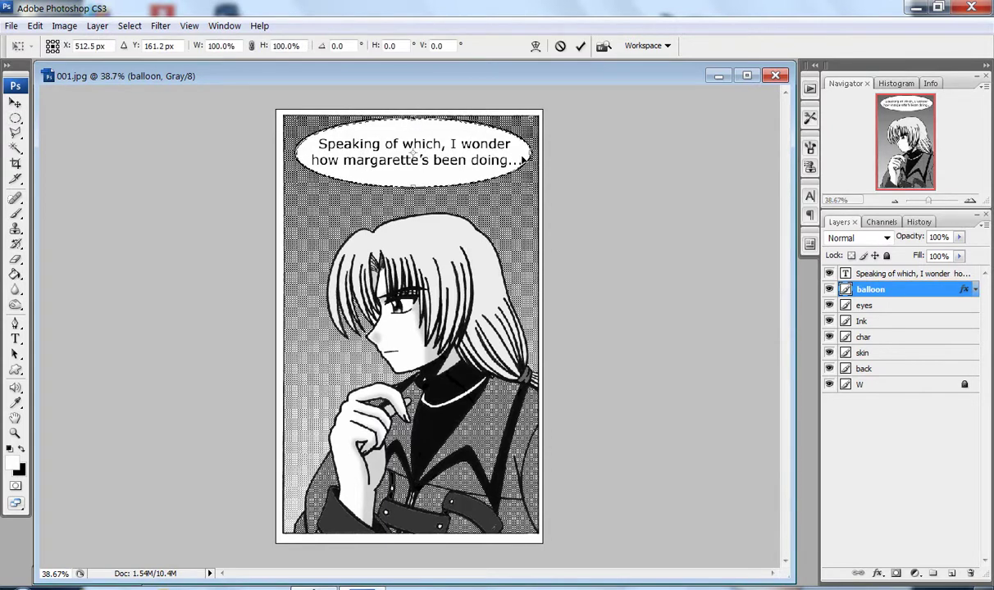
{"action": "left_click_drag", "start_coordinate": [412, 187], "coordinate": [413, 198]}
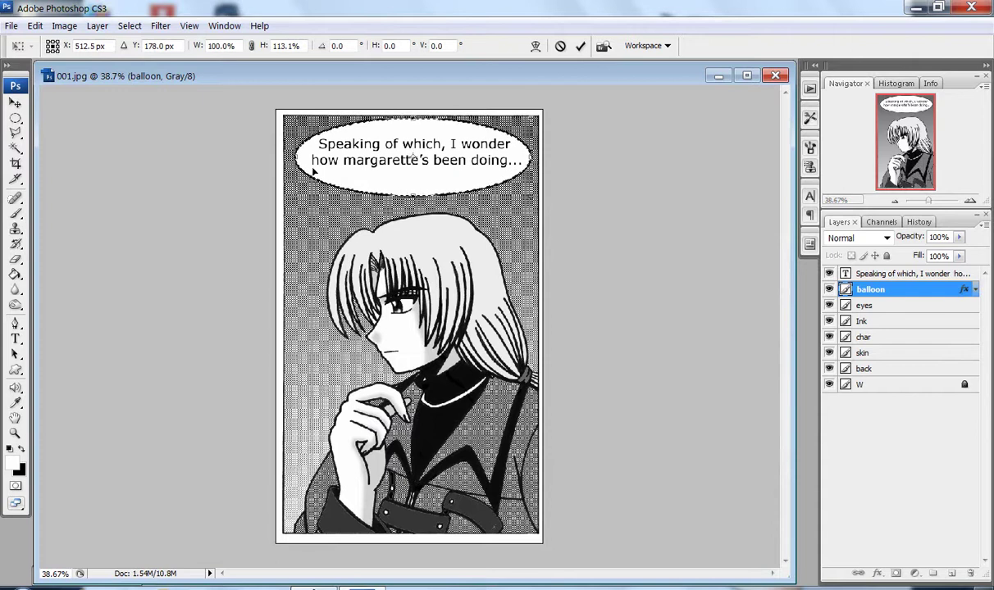
{"action": "left_click_drag", "start_coordinate": [445, 156], "coordinate": [449, 164]}
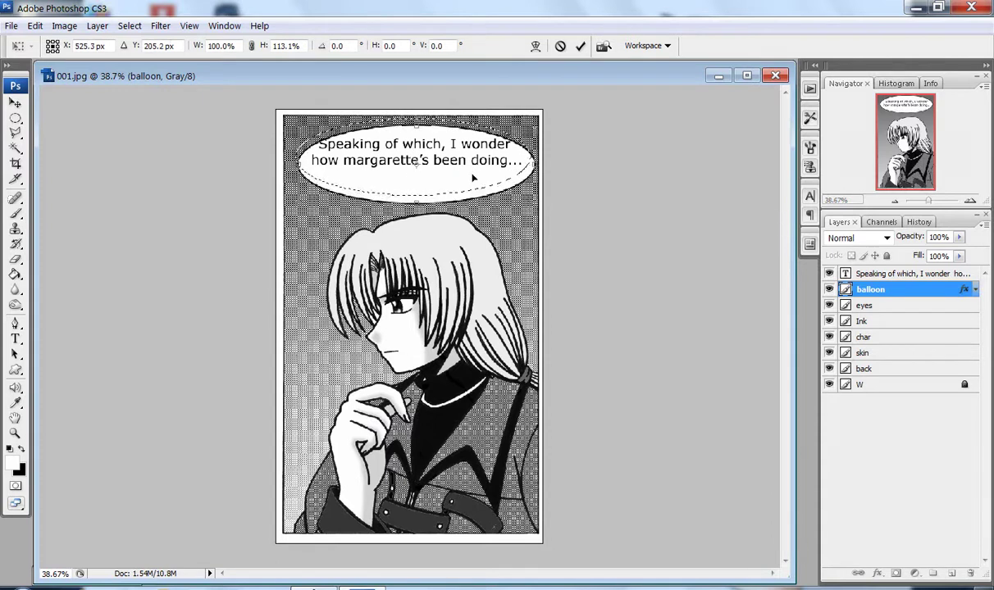
{"action": "key", "text": "Return"}
Rewrap the dialogue into three lines: break after "Speaking of which," and put "been doing..." last.
{"action": "key", "text": "m"}
{"action": "key", "text": "t"}
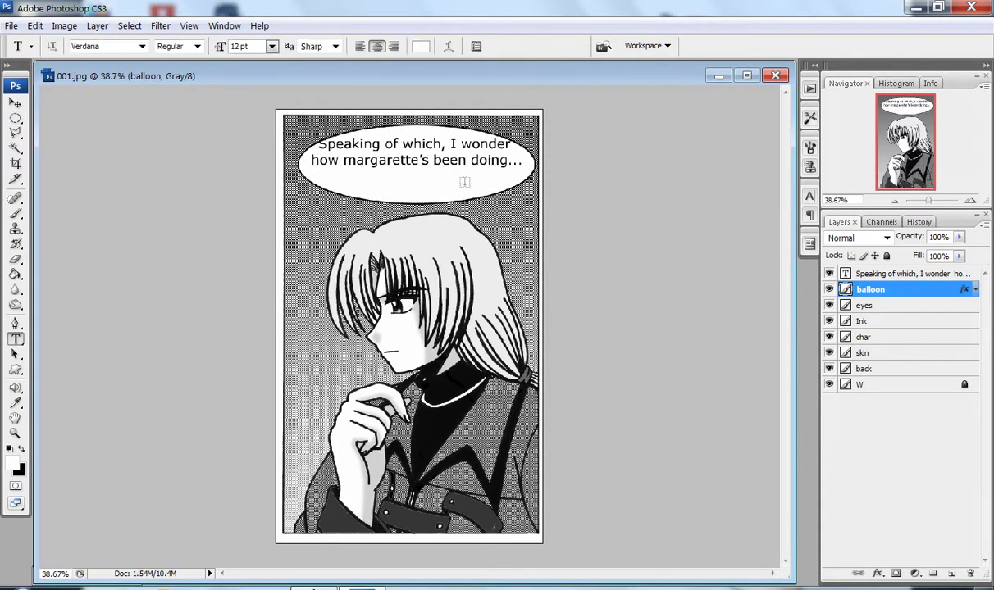
{"action": "left_click", "coordinate": [450, 144]}
{"action": "key", "text": "Return"}
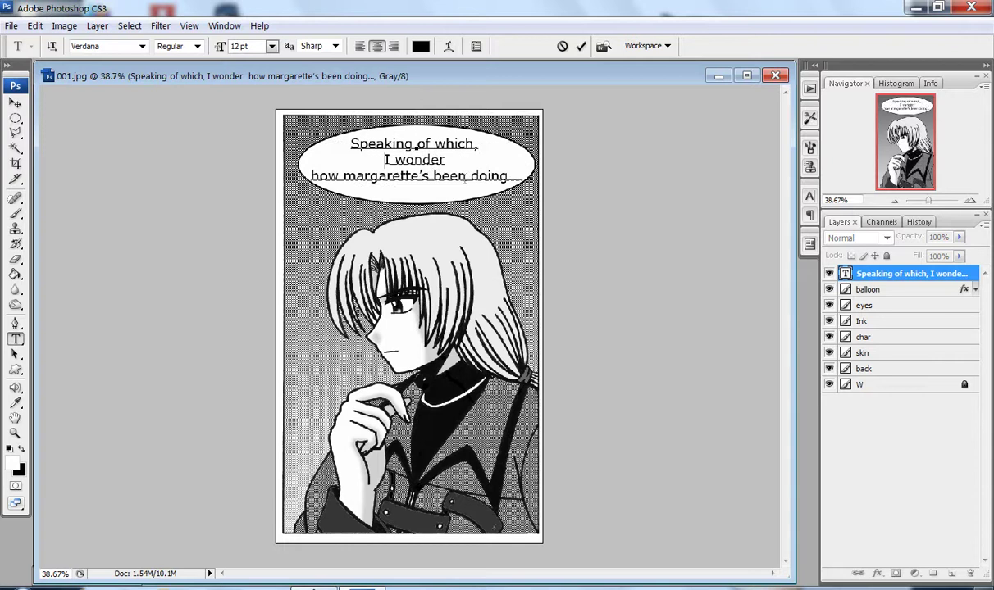
{"action": "key", "text": "BackSpace"}
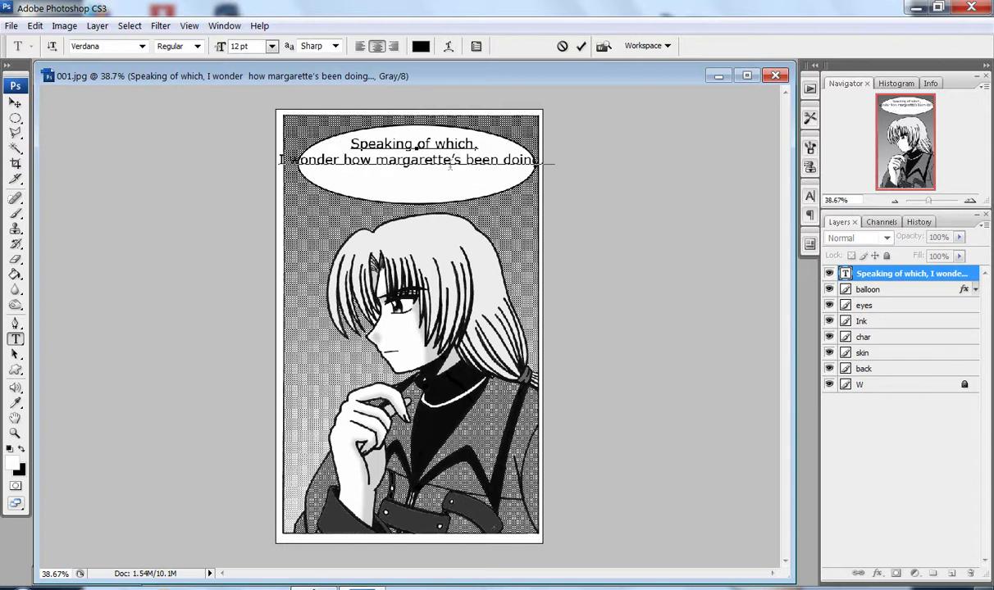
{"action": "key", "text": "Return"}
{"action": "key", "text": "ctrl+Return"}
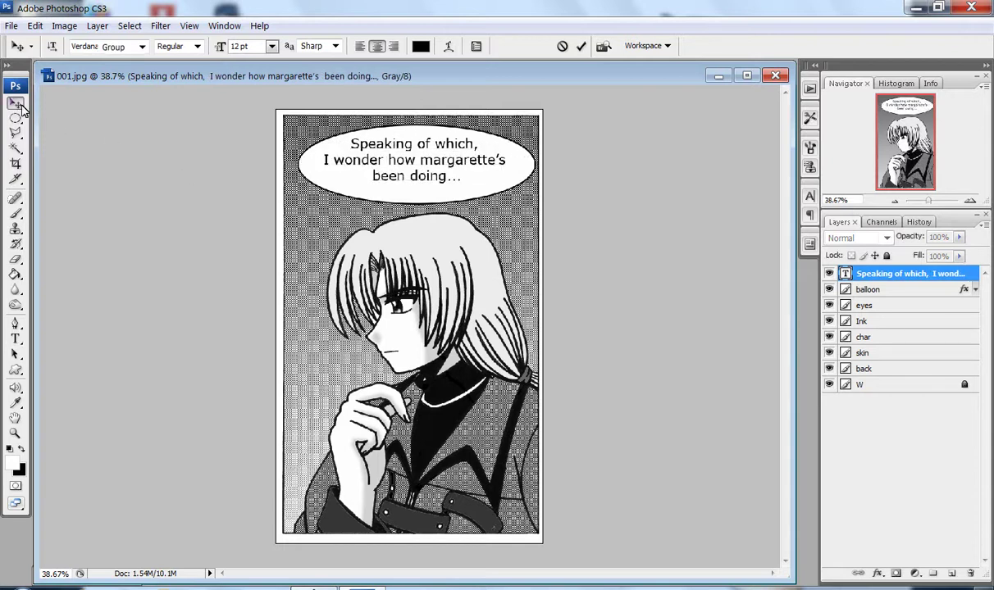
{"action": "key", "text": "v"}
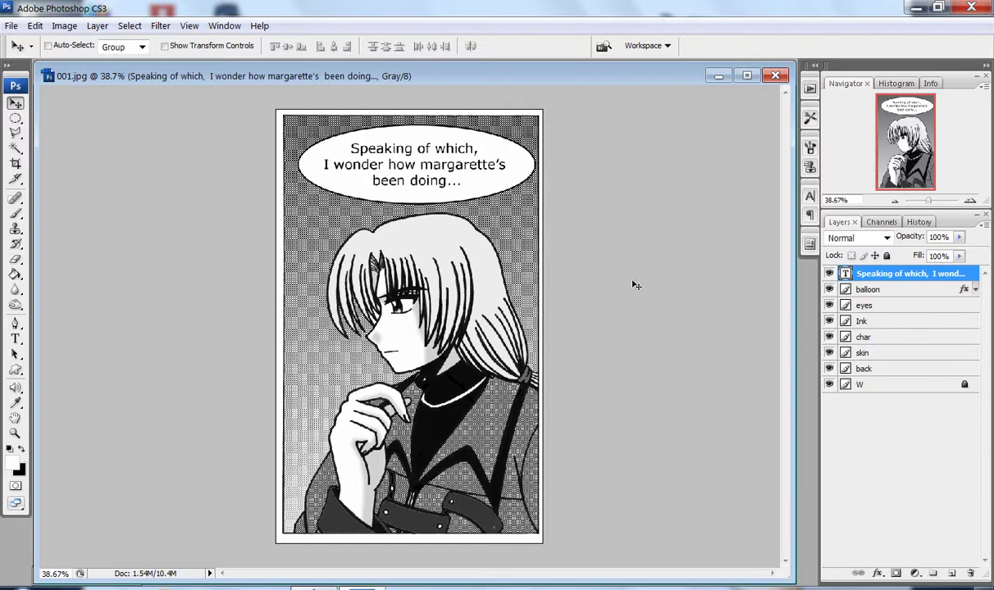
Make the balloon layer active and zoom to 200% on the balloon's lower edge.
{"action": "left_click", "coordinate": [857, 290]}
{"action": "left_click", "coordinate": [17, 433]}
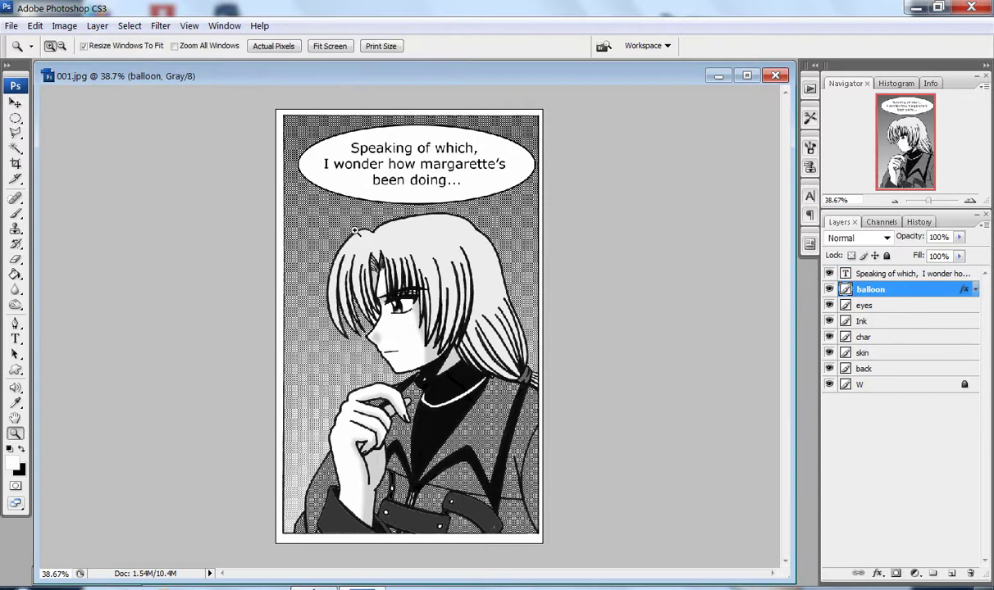
{"action": "left_click", "coordinate": [336, 220]}
{"action": "left_click", "coordinate": [263, 230]}
{"action": "left_click", "coordinate": [242, 251]}
{"action": "left_click", "coordinate": [248, 275]}
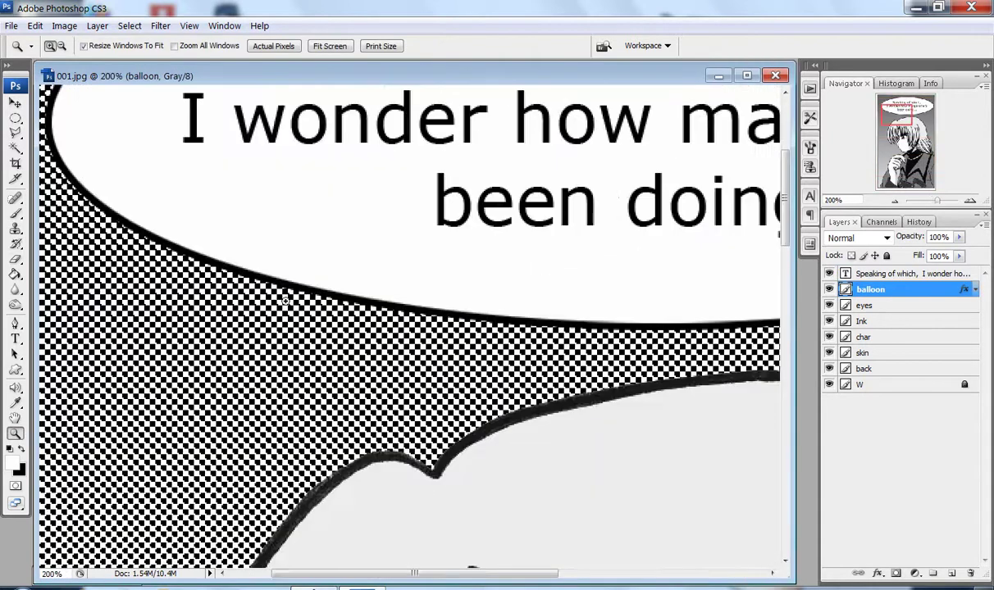
Lasso a pointed tail below the balloon's left side, fill it white, deselect and zoom out.
{"action": "key", "text": "l"}
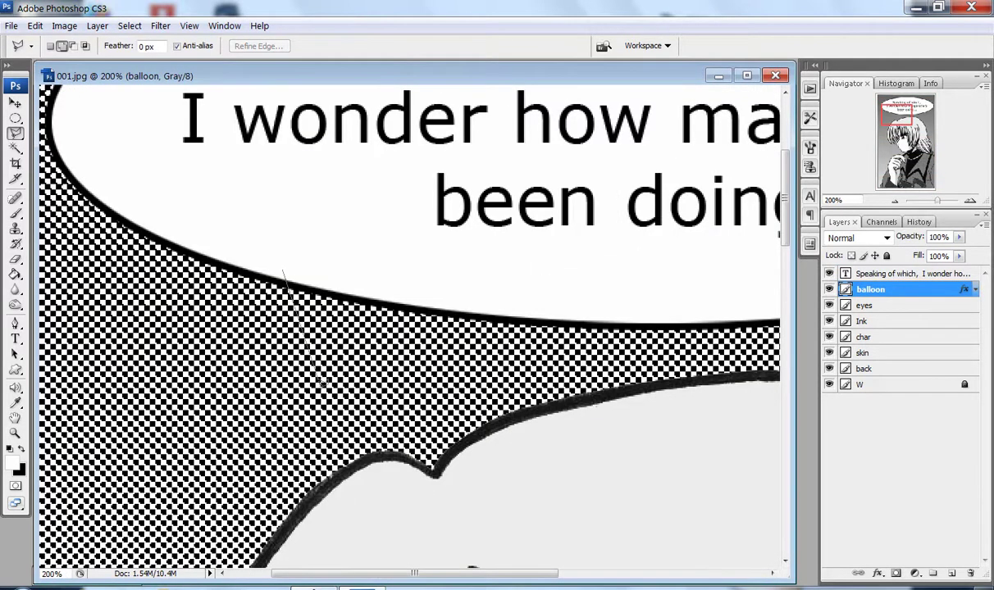
{"action": "left_click_drag", "start_coordinate": [323, 277], "coordinate": [320, 271]}
{"action": "key", "text": "g"}
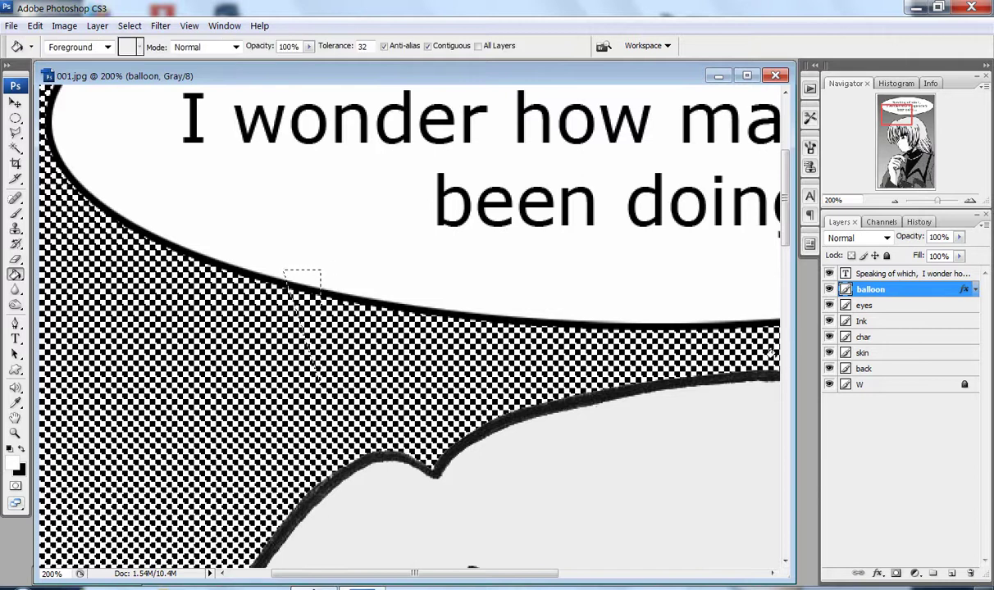
{"action": "left_click", "coordinate": [861, 309]}
{"action": "left_click", "coordinate": [860, 322]}
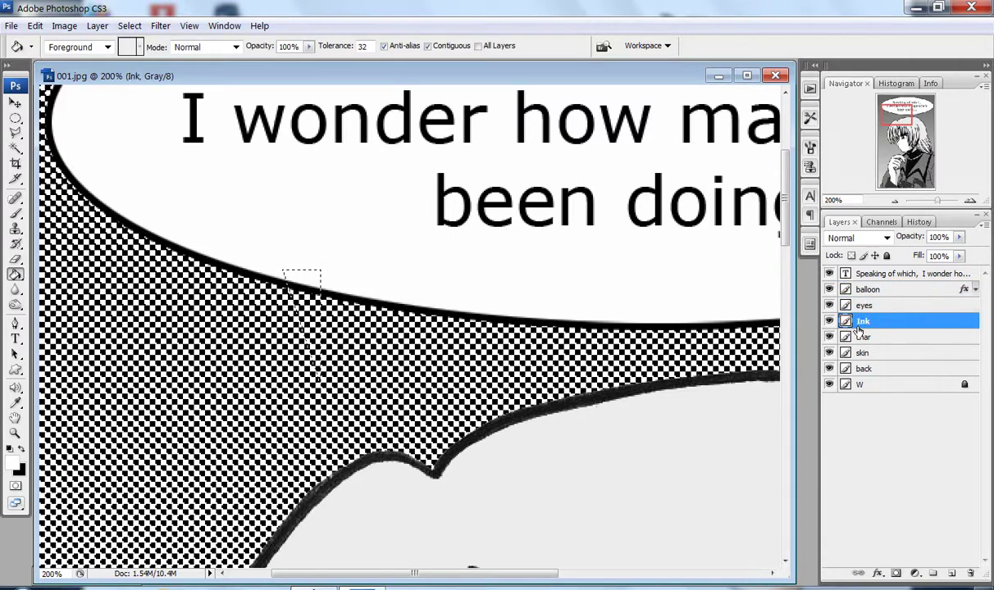
{"action": "left_click", "coordinate": [868, 289]}
{"action": "left_click", "coordinate": [307, 293]}
{"action": "key", "text": "ctrl+d"}
{"action": "key", "text": "m"}
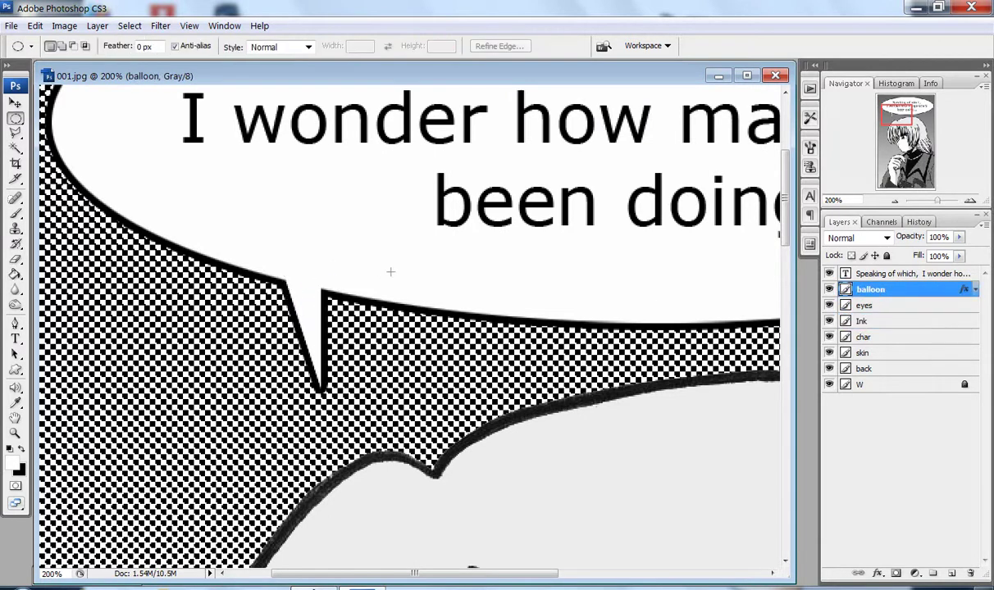
{"action": "left_click_drag", "start_coordinate": [937, 200], "coordinate": [930, 205]}
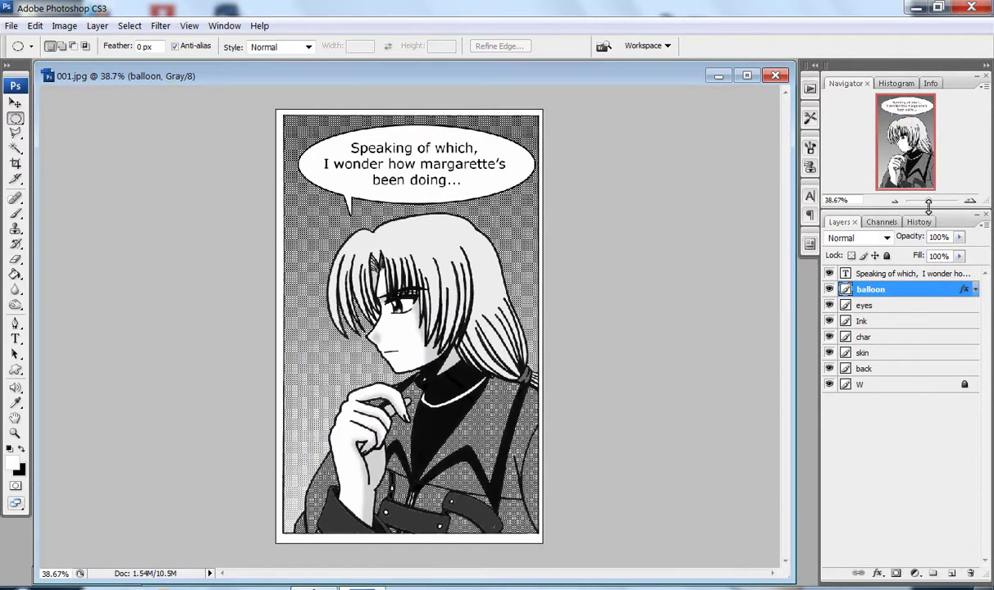
Delete the old back screentone layer and magic-wand the blank canvas.
{"action": "left_click", "coordinate": [864, 369]}
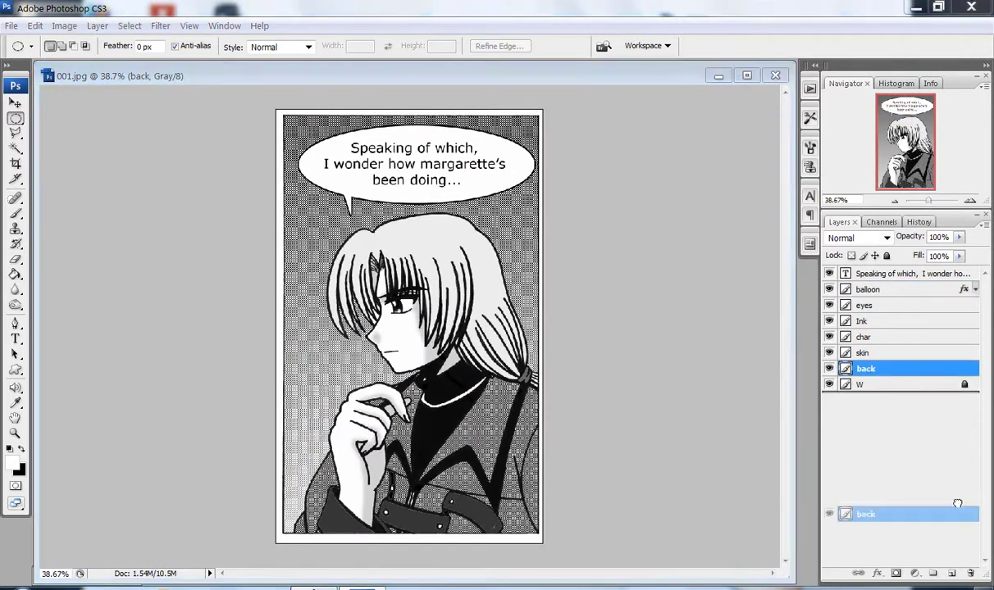
{"action": "left_click_drag", "start_coordinate": [910, 369], "coordinate": [970, 573]}
{"action": "left_click", "coordinate": [949, 574]}
{"action": "key", "text": "w"}
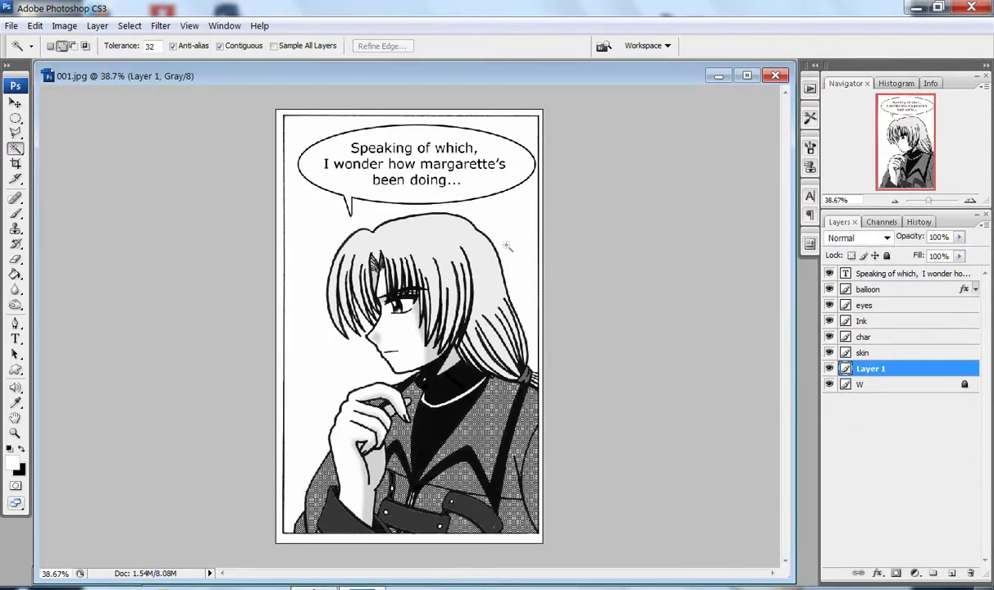
{"action": "left_click", "coordinate": [477, 230]}
Name the new layer 'back' and bring up the Tone screentone filter.
{"action": "double_click", "coordinate": [871, 369]}
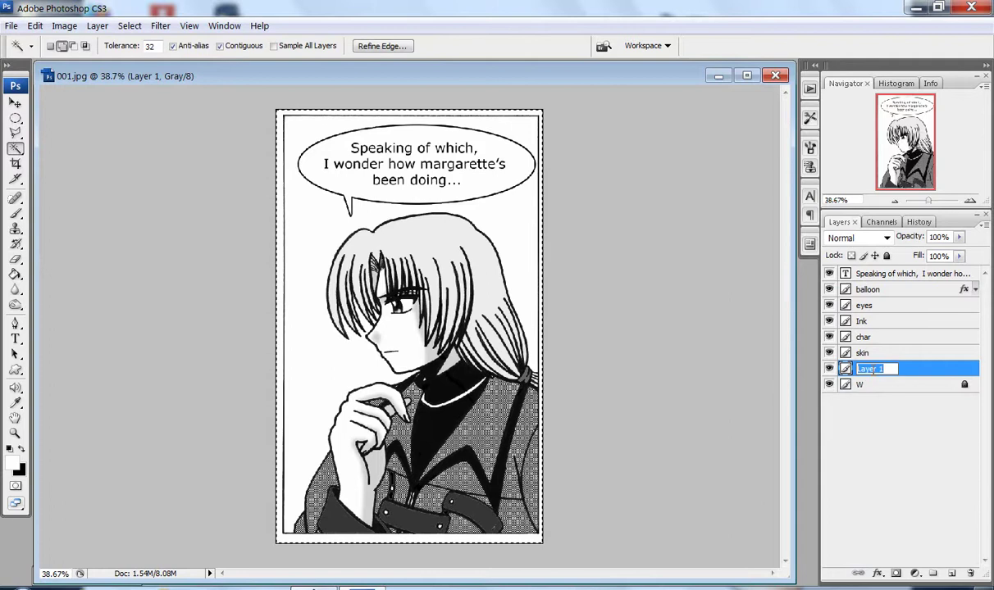
{"action": "type", "text": "back"}
{"action": "key", "text": "Return"}
{"action": "key", "text": "ctrl+alt+f"}
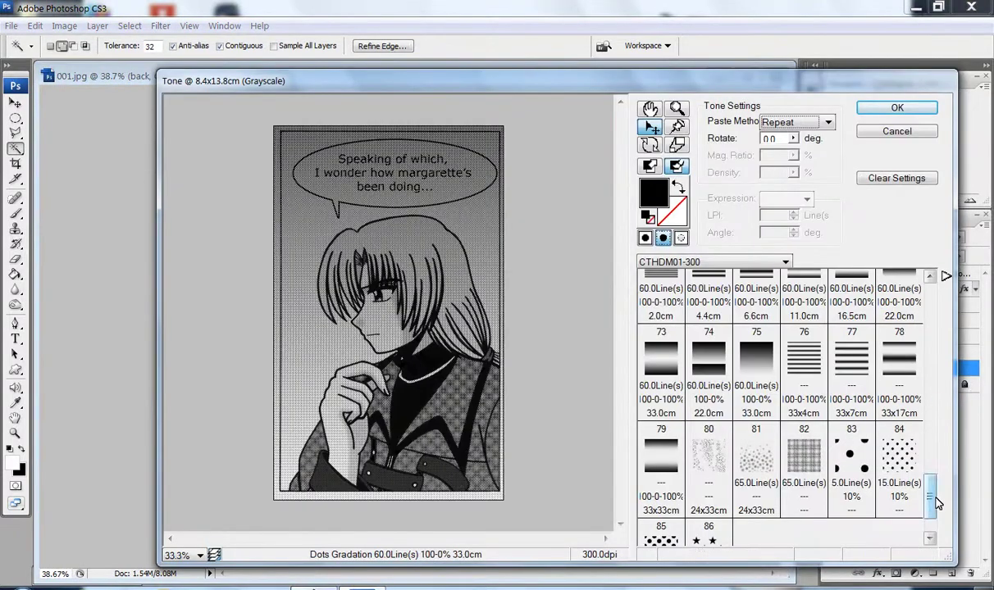
Cancel the Tone dialog without applying it and clear the selection.
{"action": "left_click_drag", "start_coordinate": [937, 504], "coordinate": [931, 524]}
{"action": "left_click", "coordinate": [896, 132]}
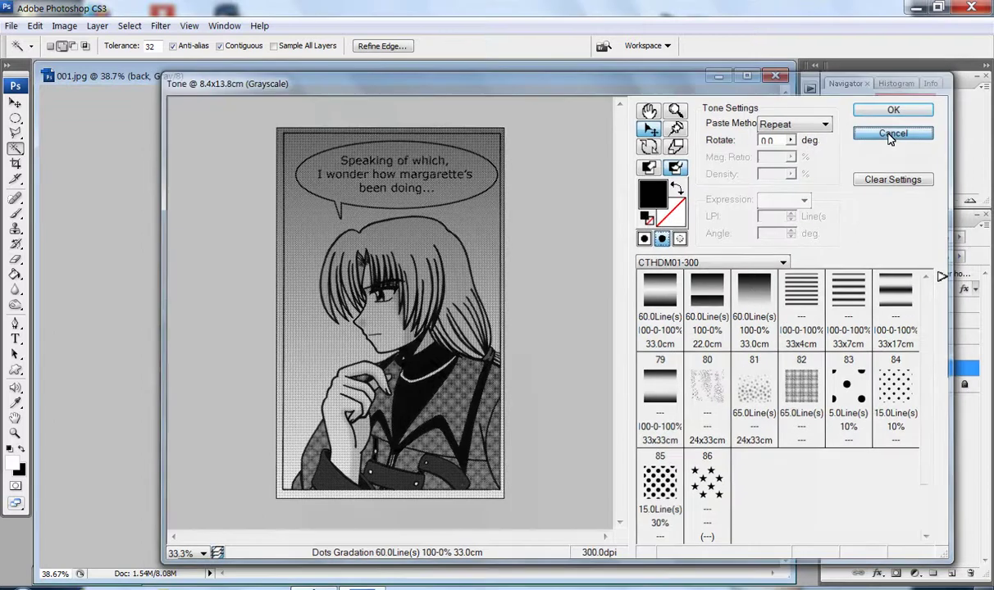
{"action": "key", "text": "m"}
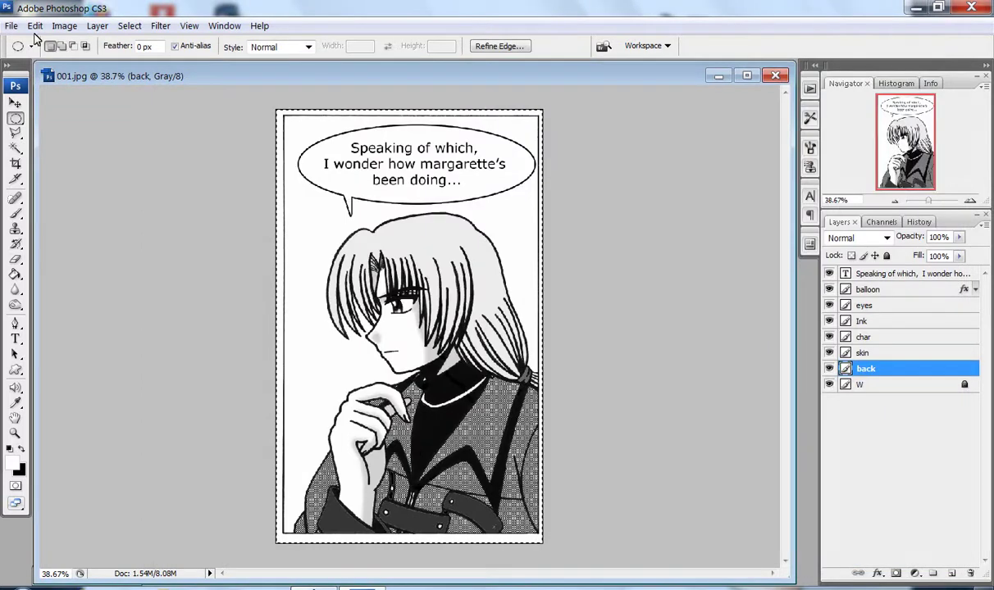
{"action": "key", "text": "ctrl+d"}
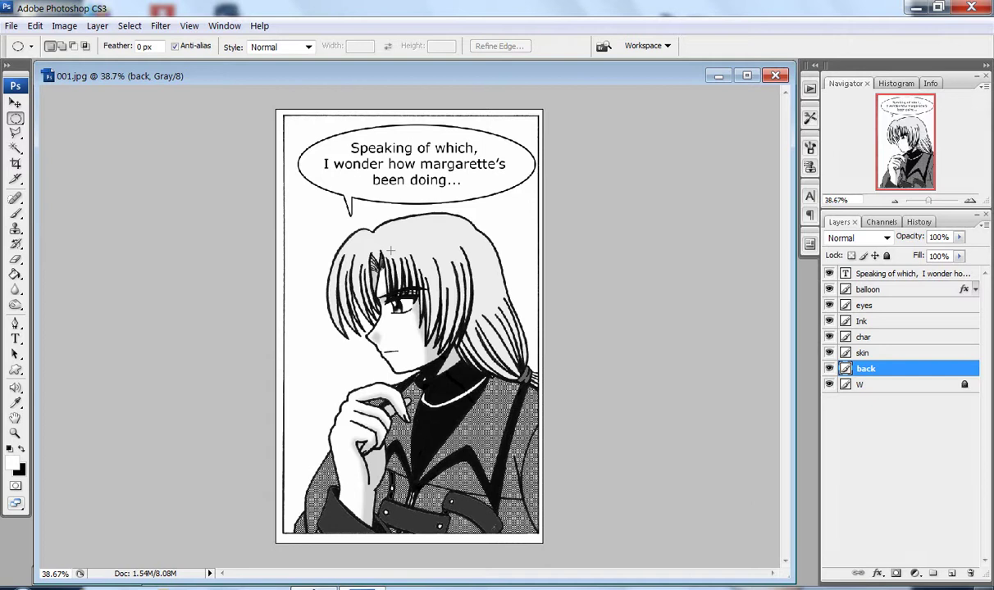
Magic-wand the white background on the Ink layer, then reopen Tone on the back layer.
{"action": "left_click", "coordinate": [878, 321]}
{"action": "key", "text": "w"}
{"action": "left_click", "coordinate": [508, 238]}
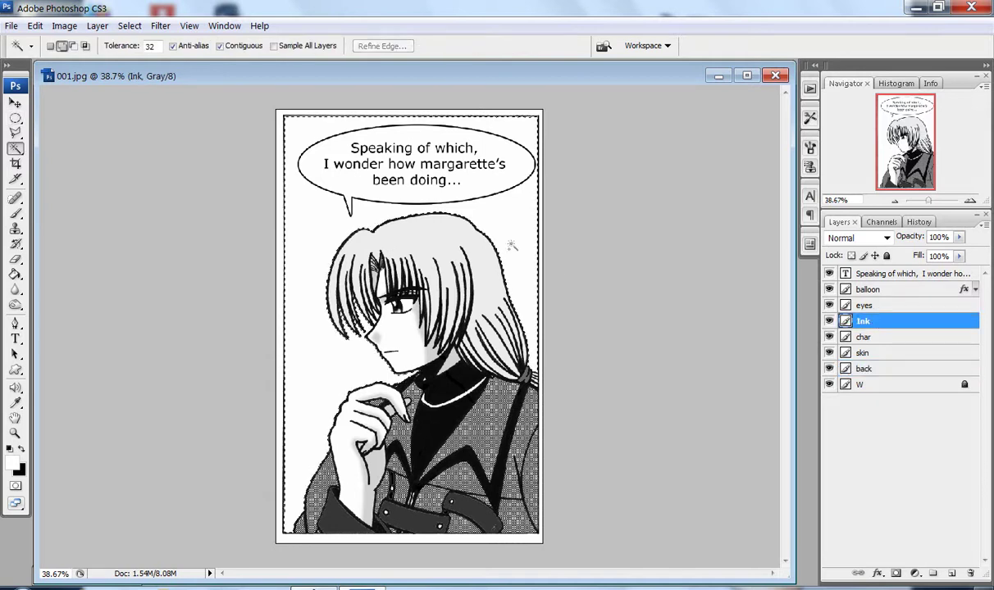
{"action": "left_click", "coordinate": [859, 373]}
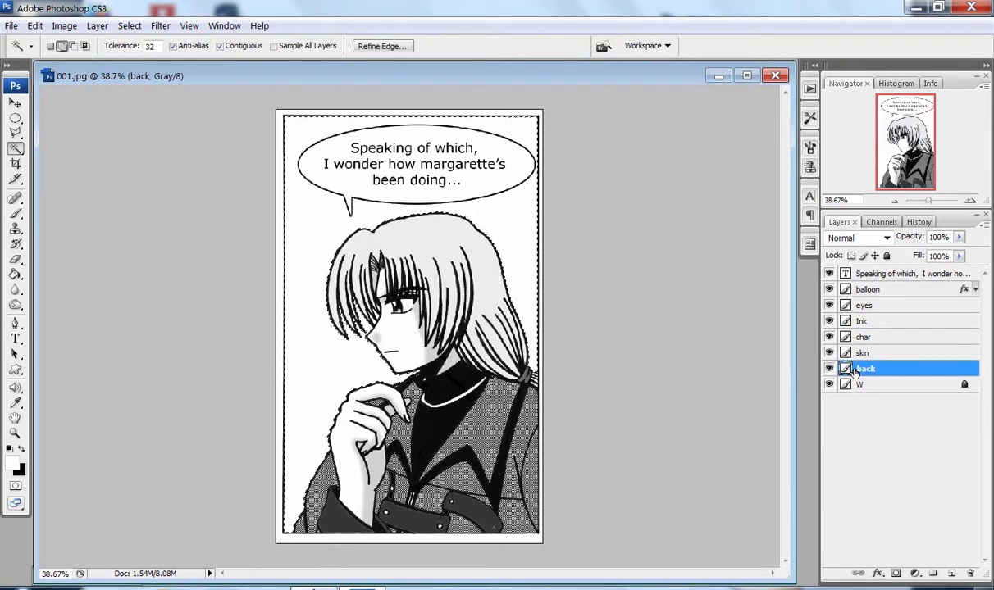
{"action": "key", "text": "ctrl+alt+f"}
Apply tone 51 Stipple Bubbles to the selected background on the back layer.
{"action": "left_click_drag", "start_coordinate": [929, 502], "coordinate": [930, 424]}
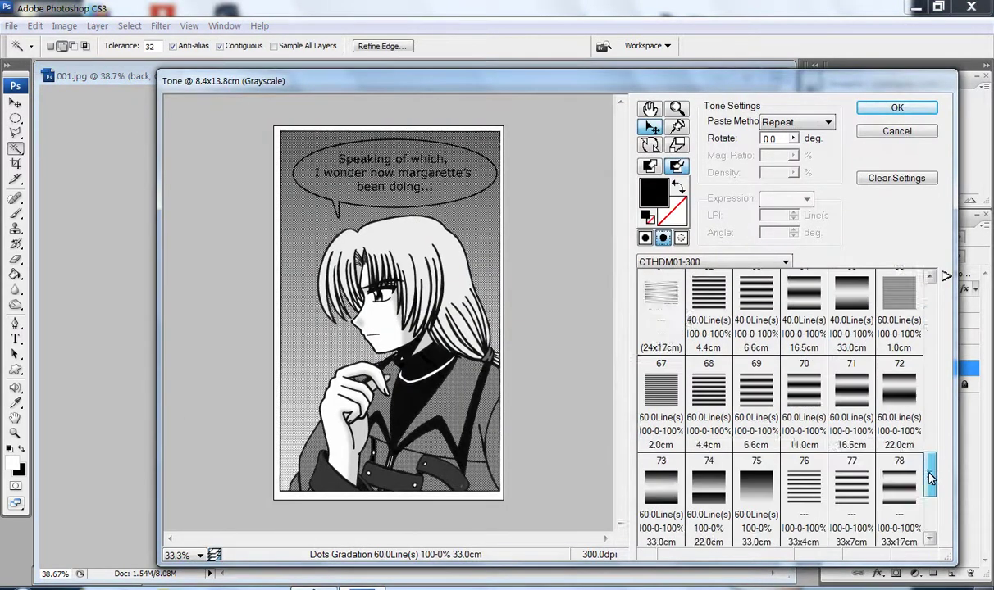
{"action": "left_click", "coordinate": [755, 373]}
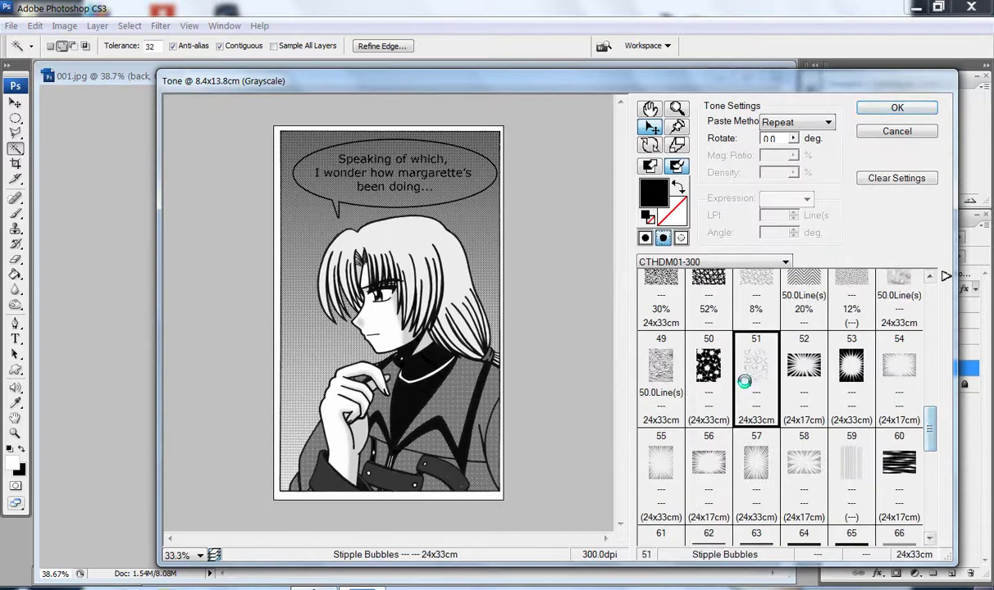
{"action": "left_click", "coordinate": [862, 112]}
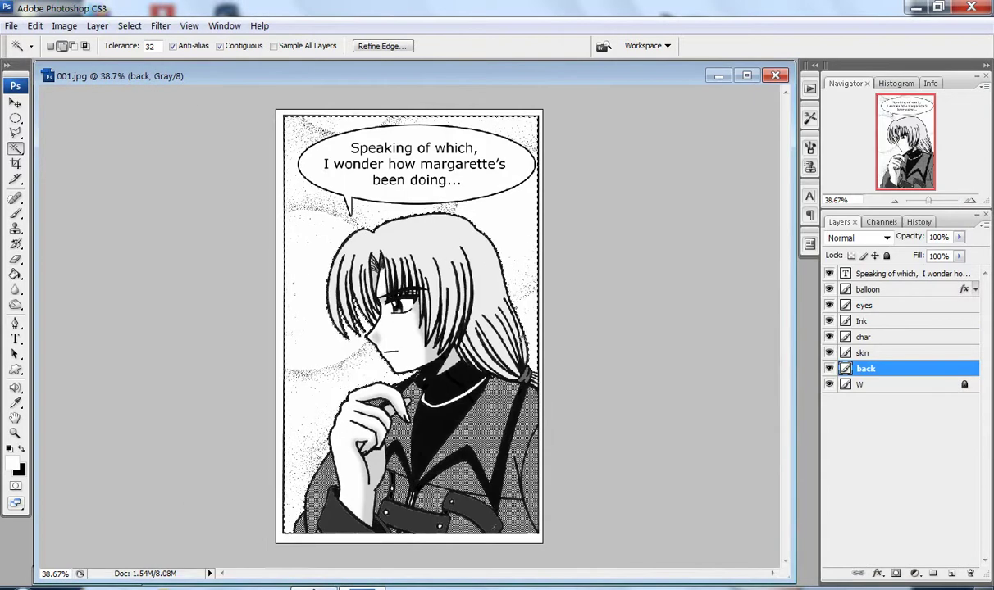
{"action": "key", "text": "m"}
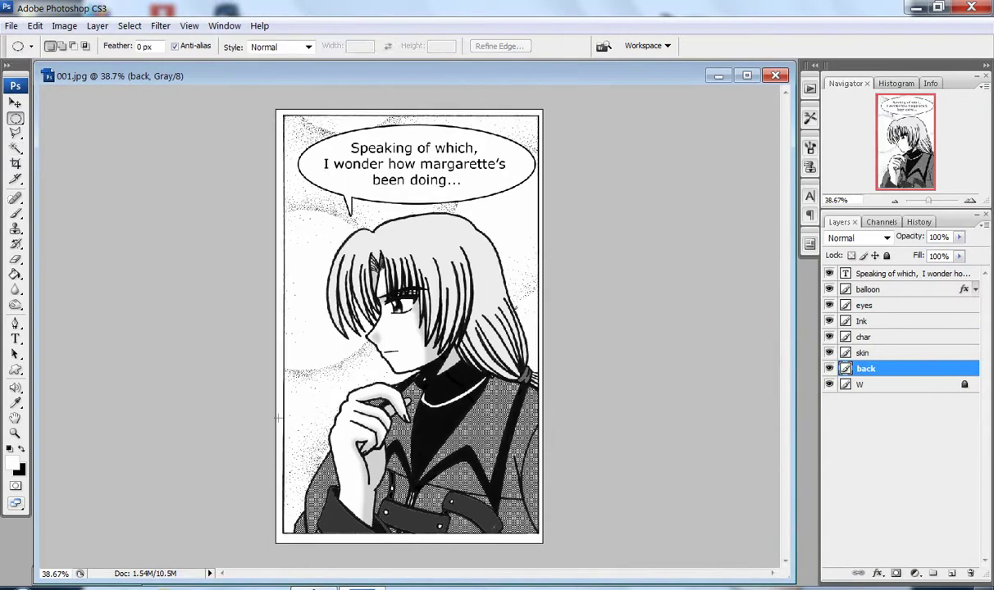